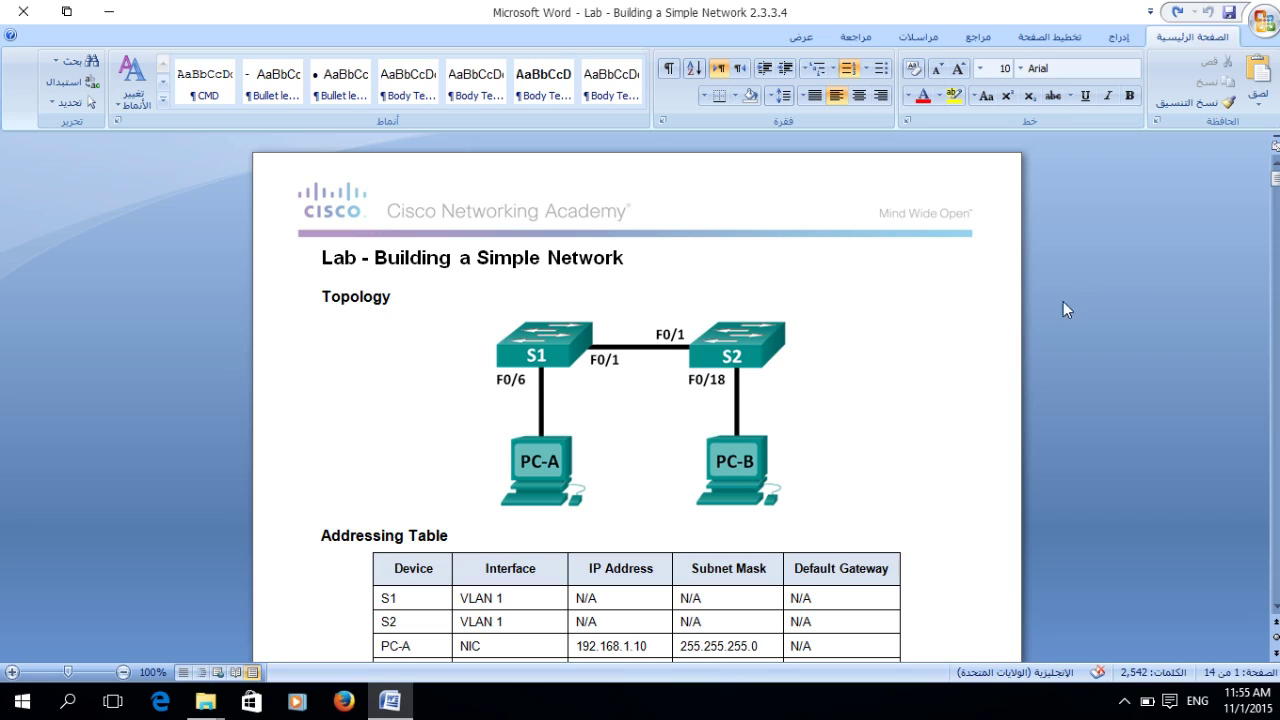
# Minimize the Word lab document and launch Cisco Packet Tracer from its desktop icon.
pyautogui.moveTo(1275, 176); pyautogui.dragTo(1275, 214)
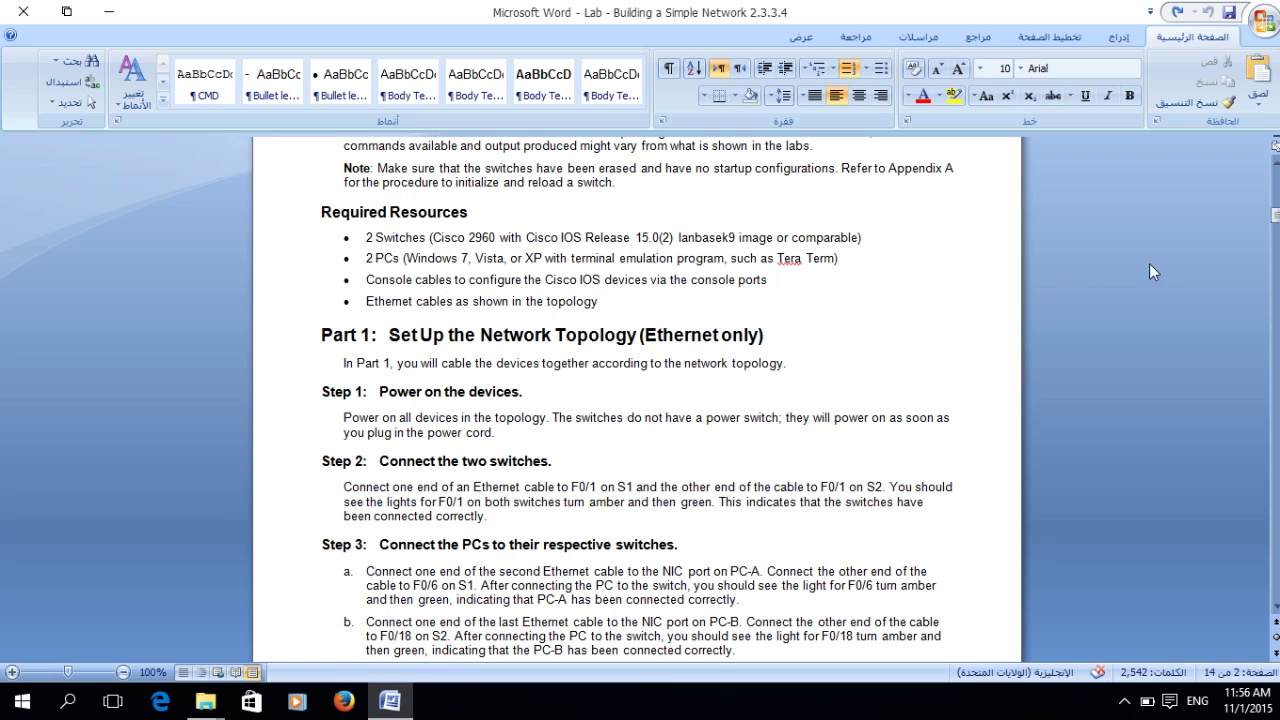
pyautogui.scroll(10, 1190, 240)
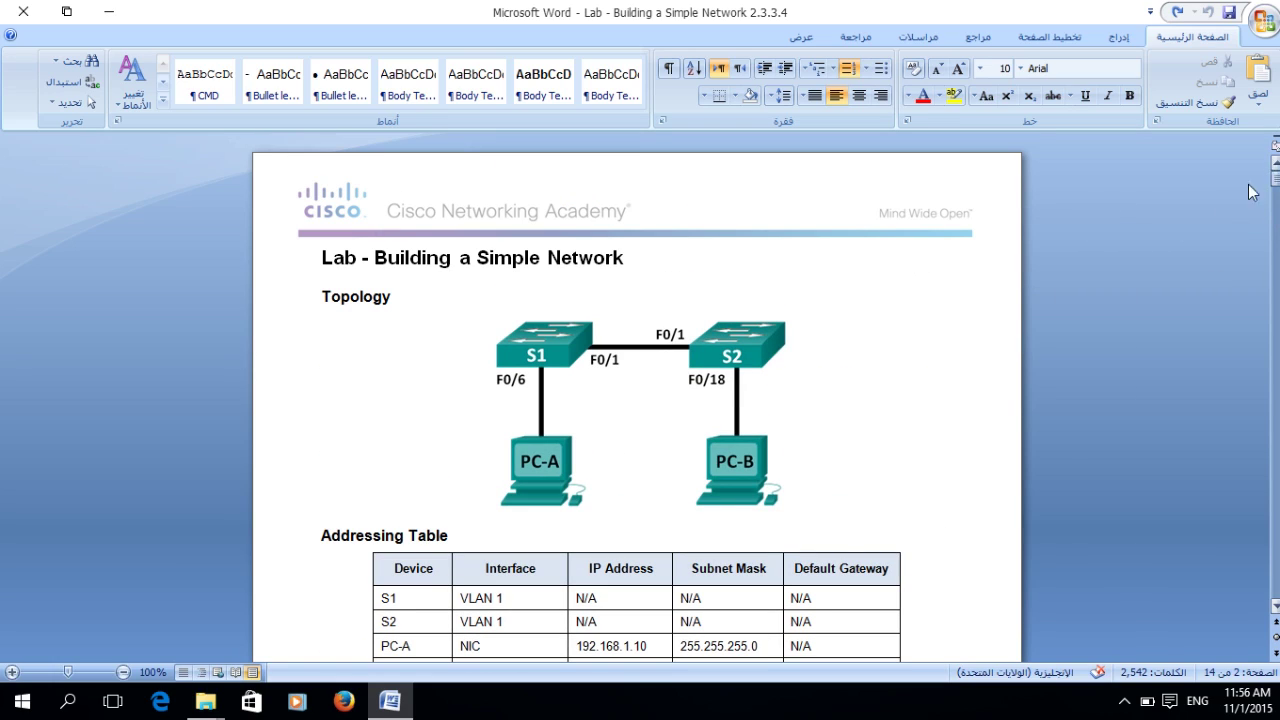
pyautogui.moveTo(390, 701)
pyautogui.click(408, 705)
pyautogui.doubleClick(120, 620)
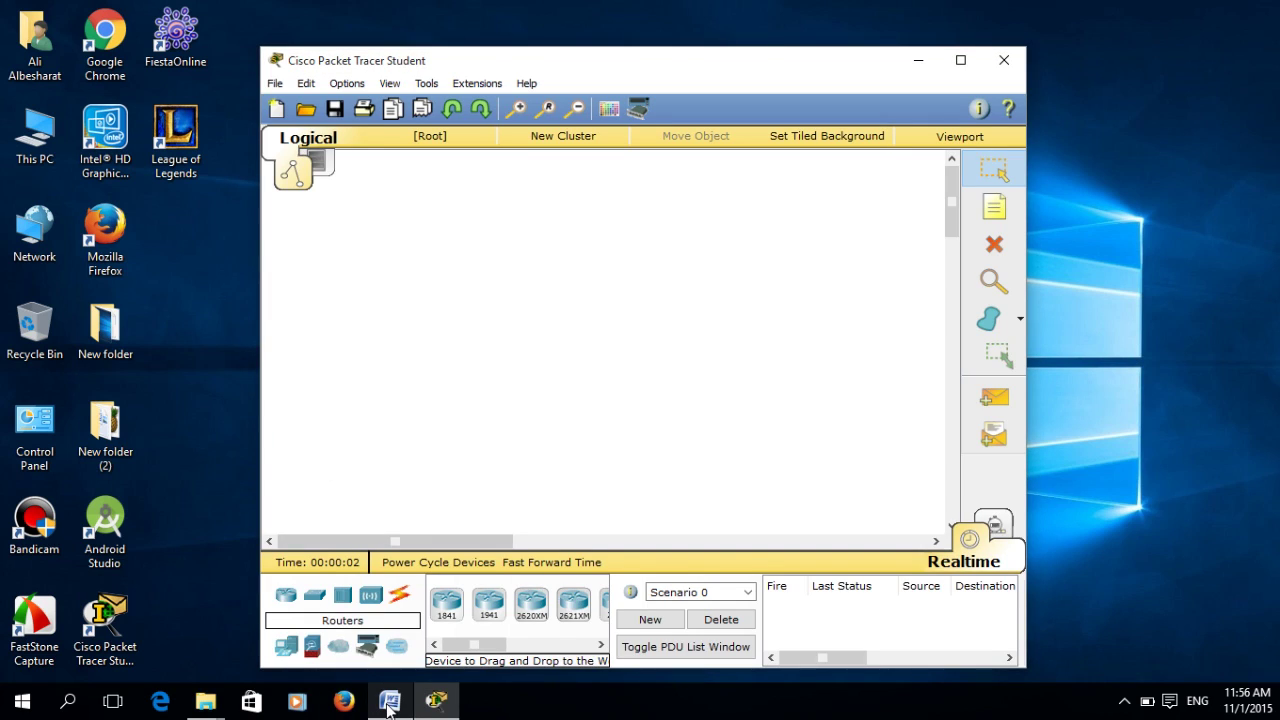
# Arrange the Word lab document and Packet Tracer windows side by side.
pyautogui.click(389, 701)
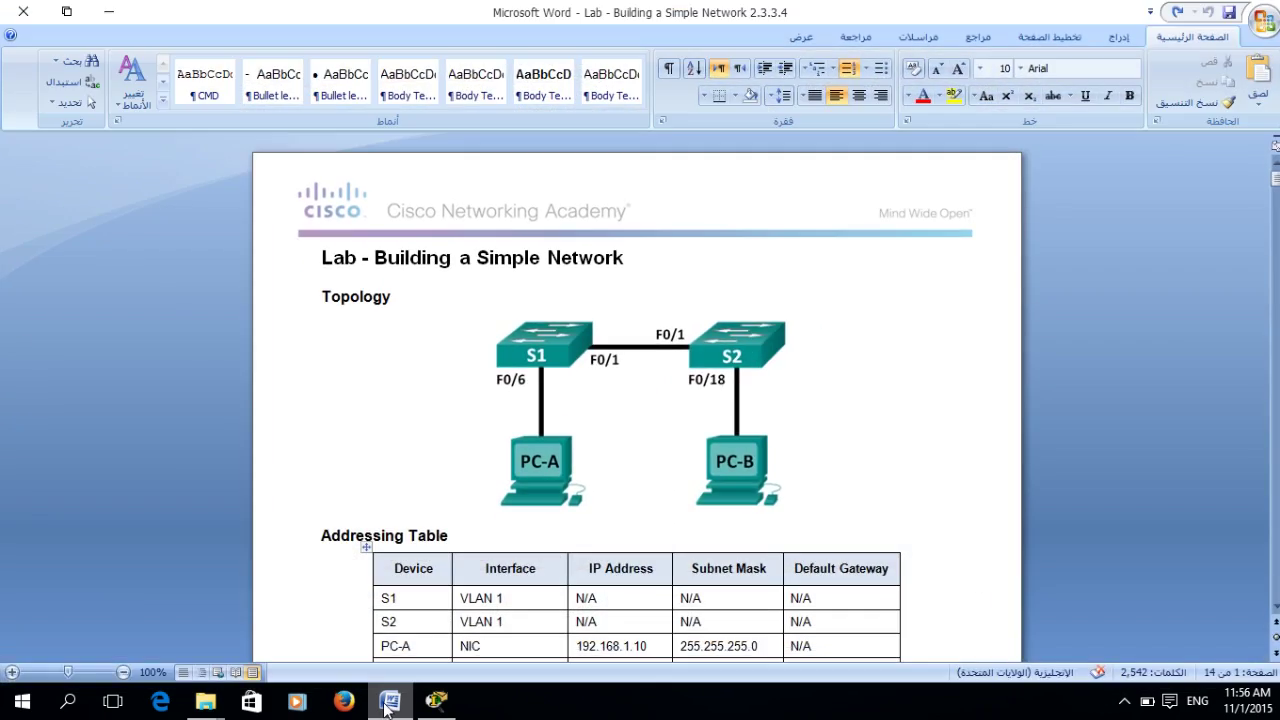
pyautogui.doubleClick(481, 10)
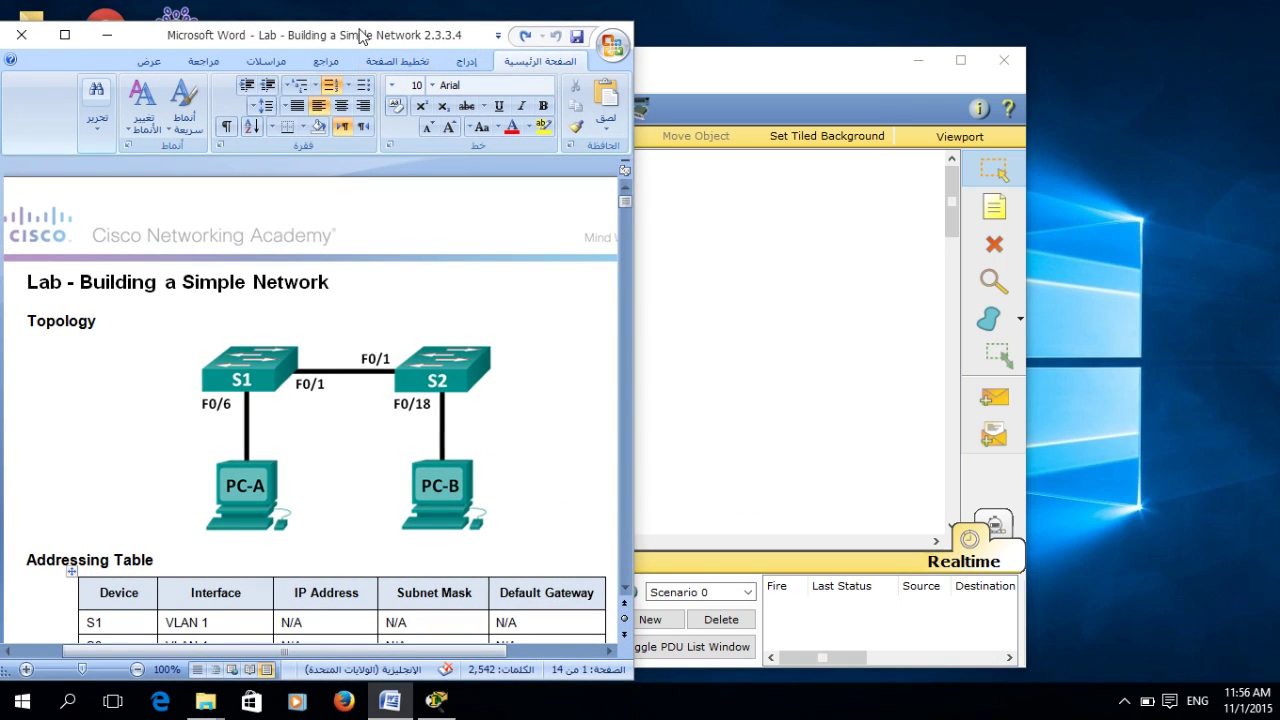
pyautogui.moveTo(360, 27); pyautogui.dragTo(358, 5)
pyautogui.moveTo(690, 63); pyautogui.dragTo(968, 74)
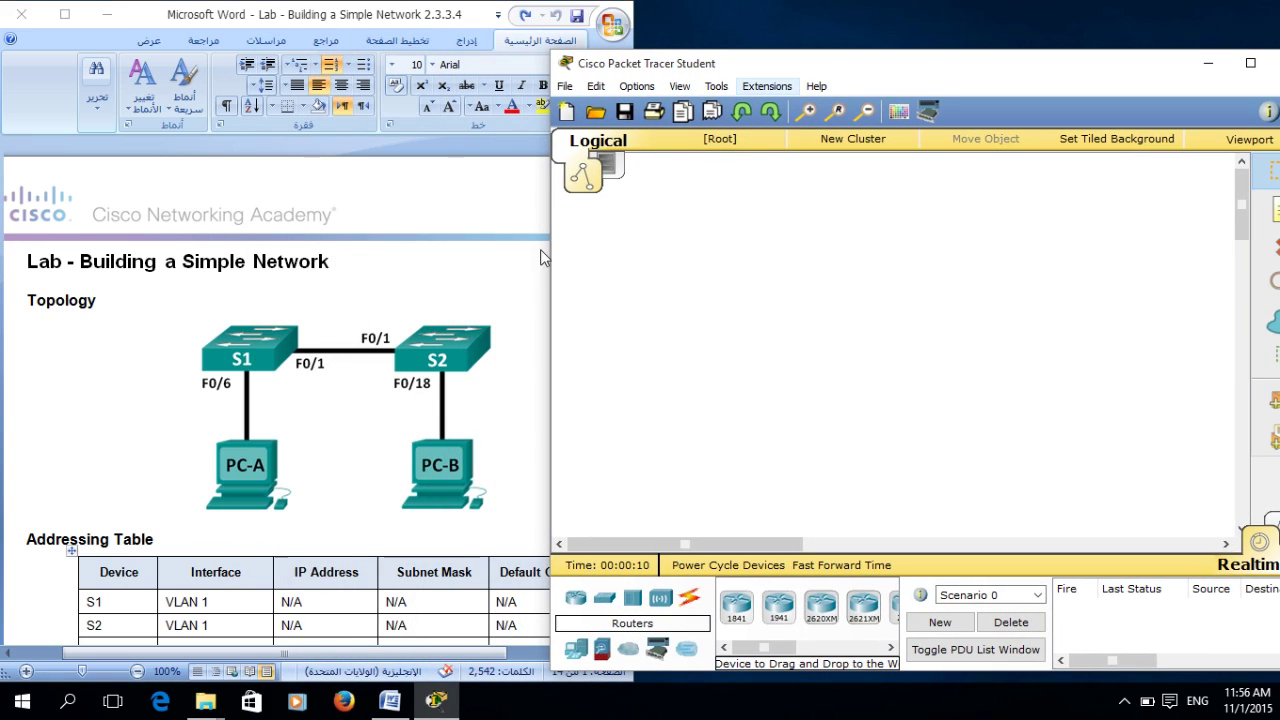
pyautogui.moveTo(549, 252); pyautogui.dragTo(651, 252)
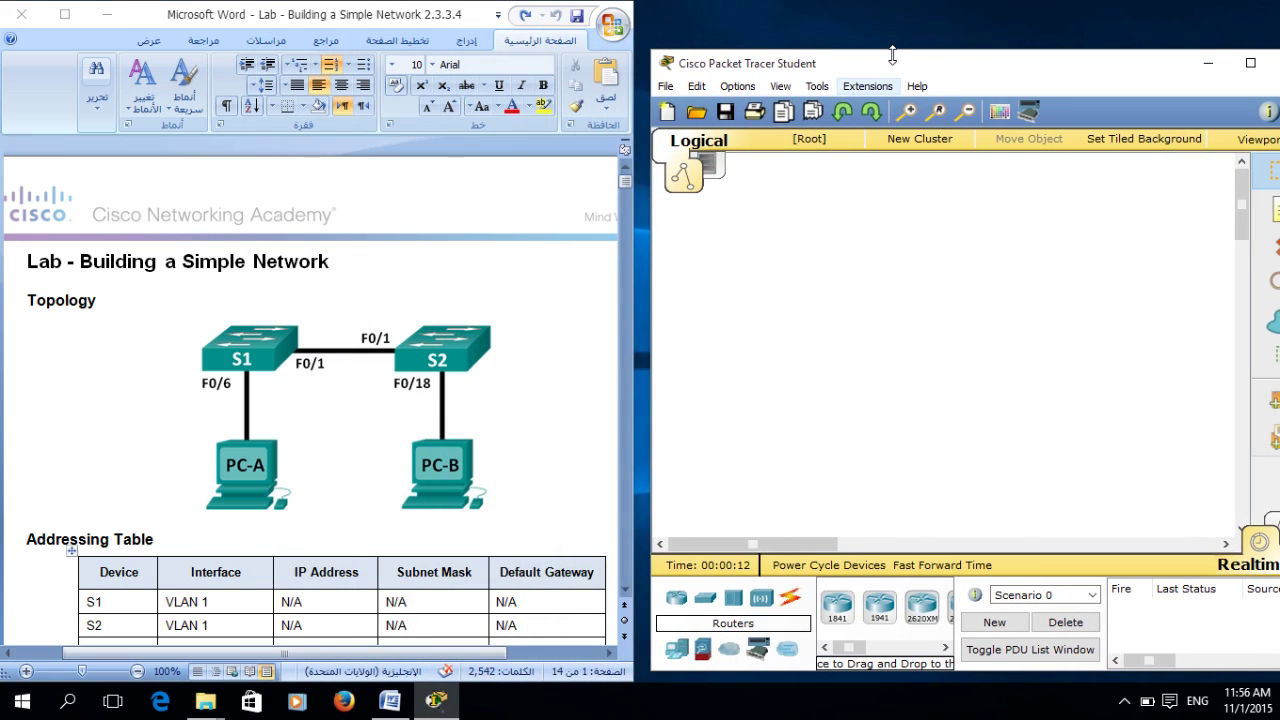
pyautogui.moveTo(880, 62); pyautogui.dragTo(810, 56)
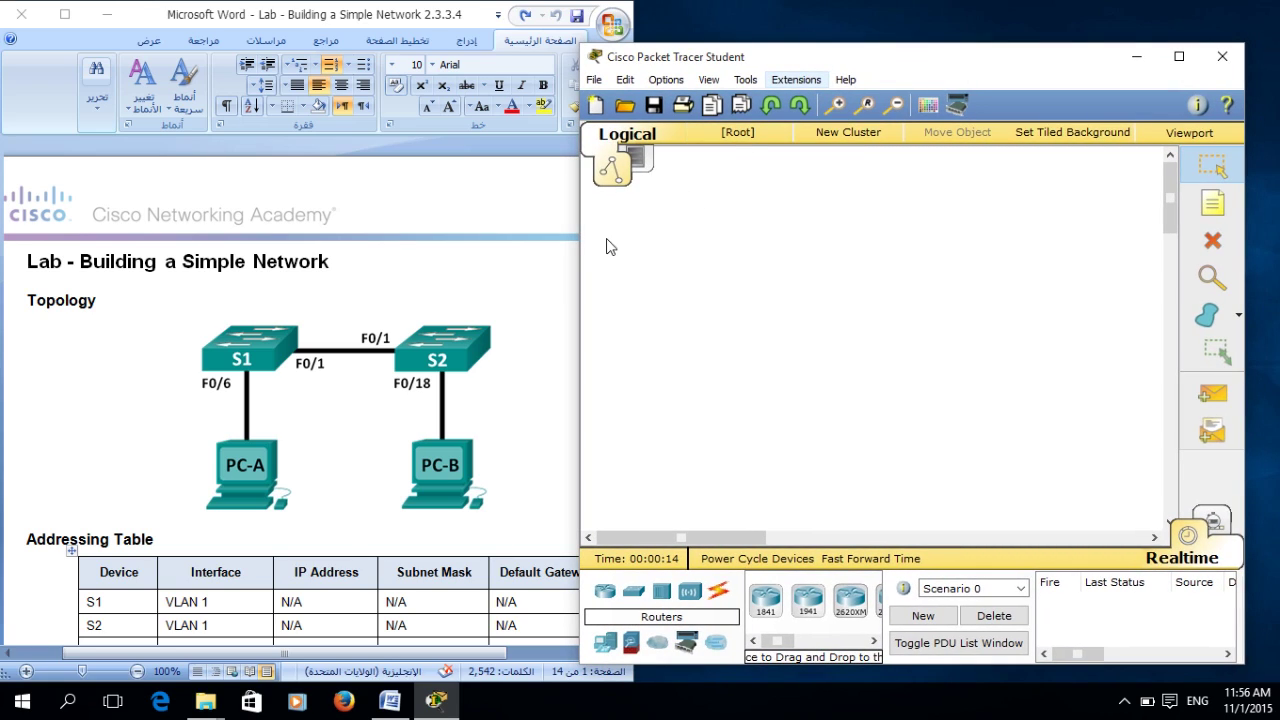
pyautogui.moveTo(714, 50); pyautogui.dragTo(796, 20)
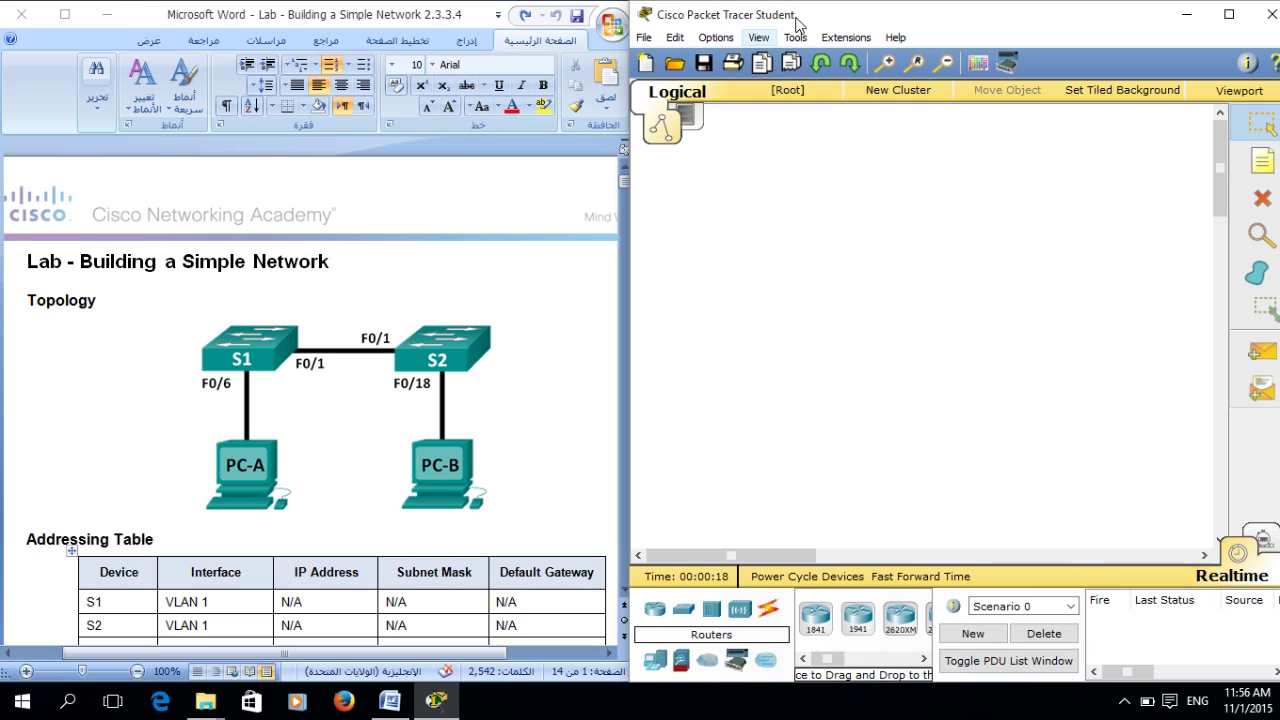
# Place two 2960 switches side by side on the workspace.
pyautogui.click(690, 614)
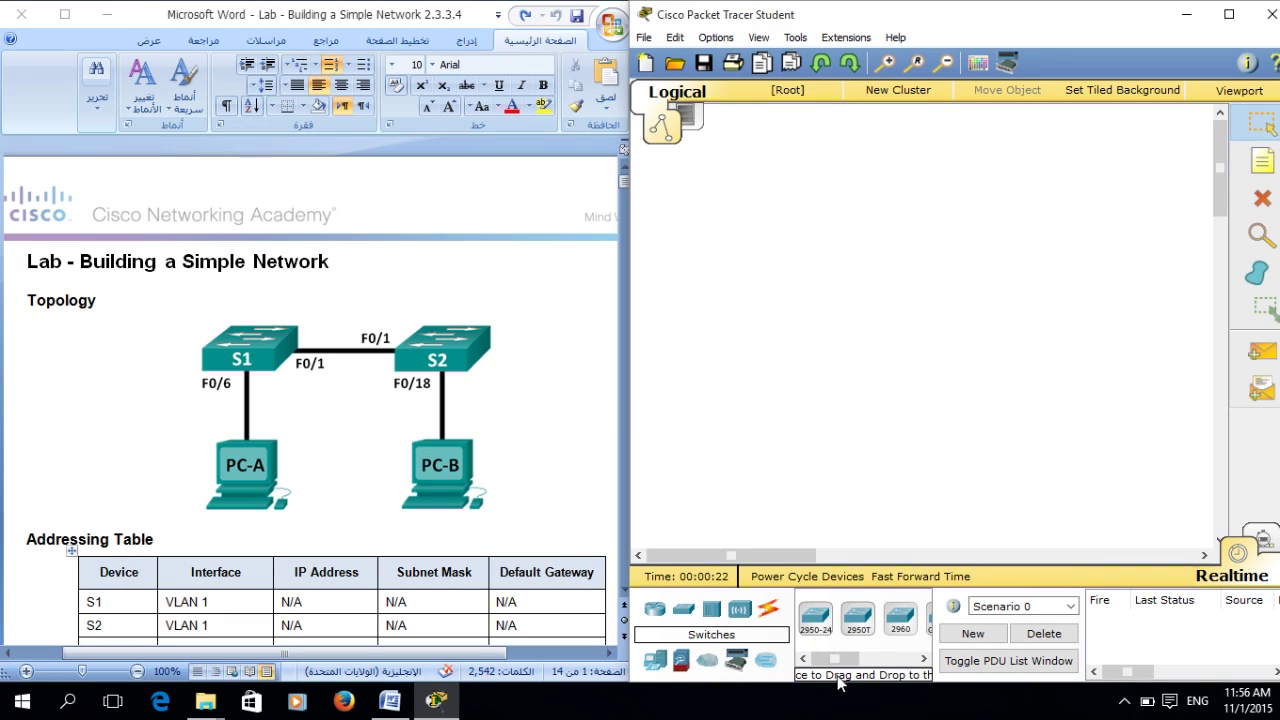
pyautogui.click(900, 628)
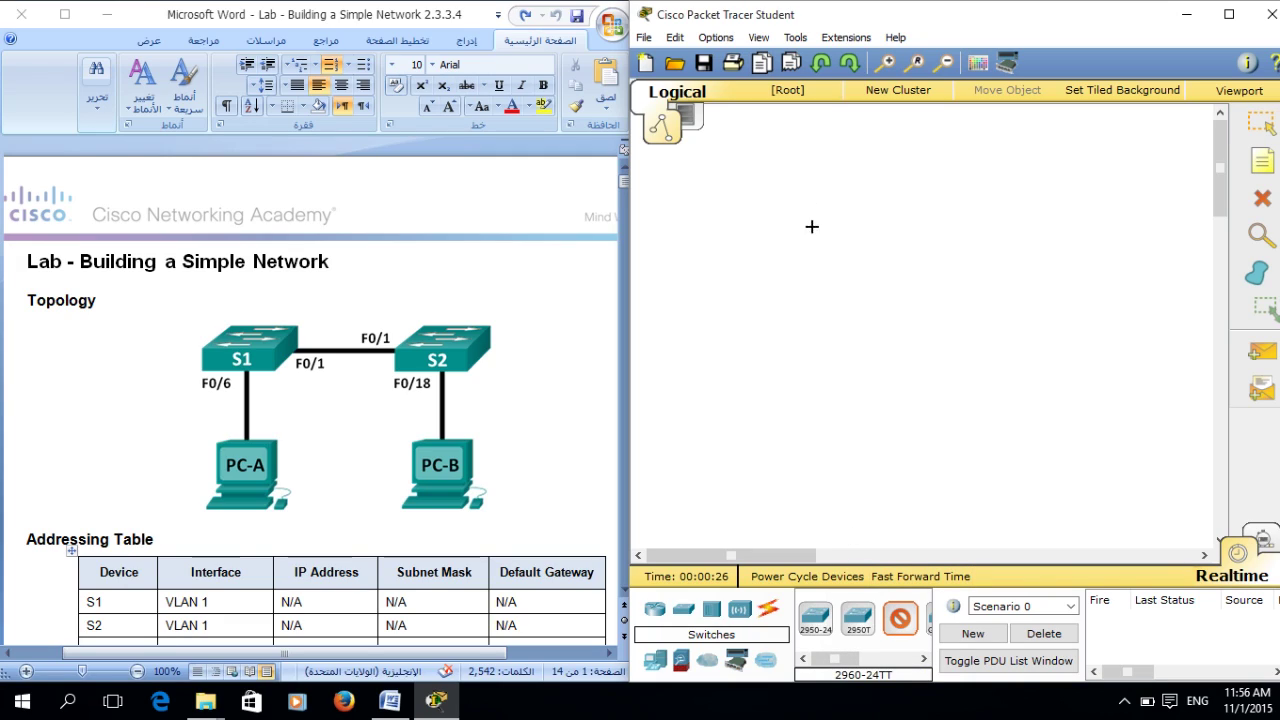
pyautogui.click(797, 174)
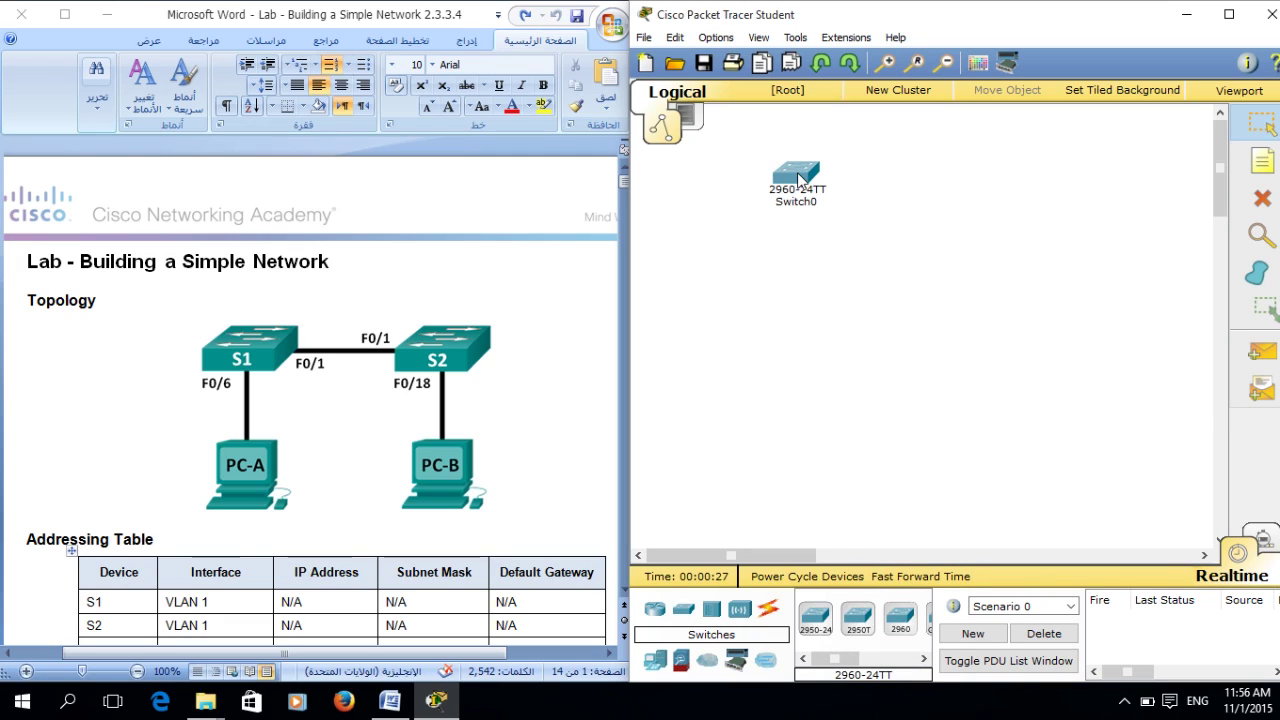
pyautogui.click(905, 622)
pyautogui.click(957, 192)
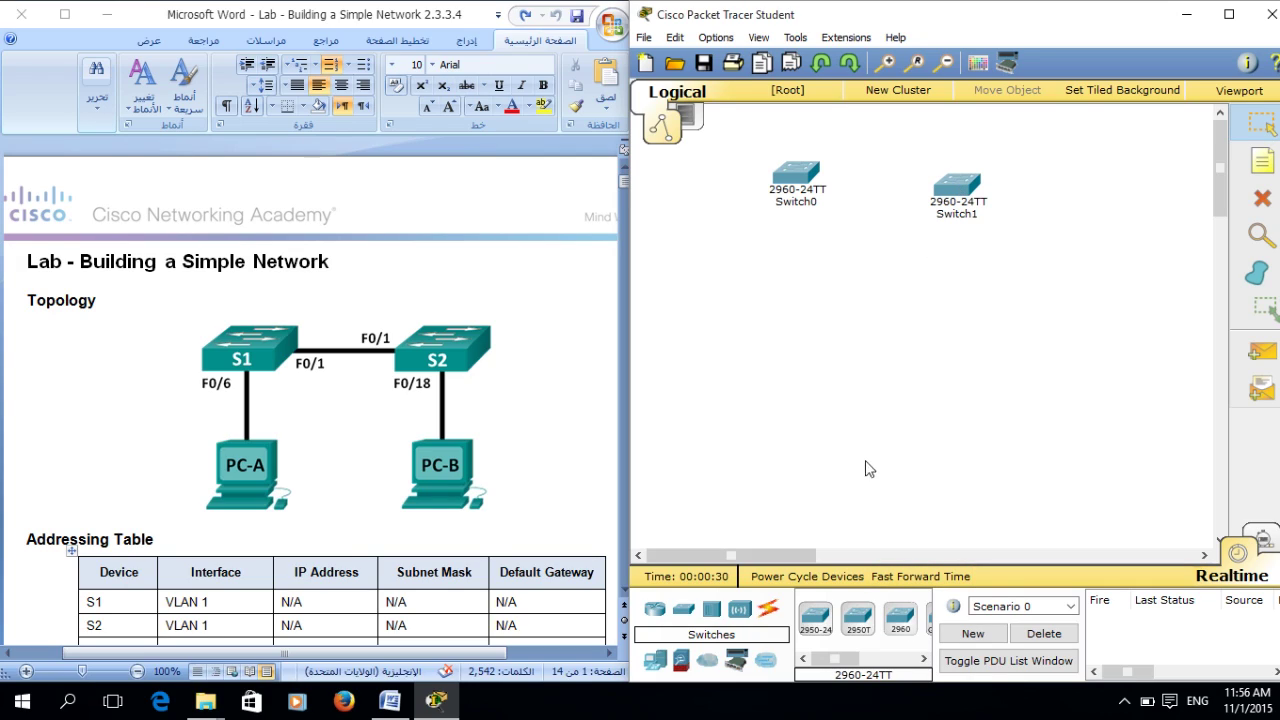
# Place two generic PCs, PC0 and PC1, each below a switch.
pyautogui.click(655, 660)
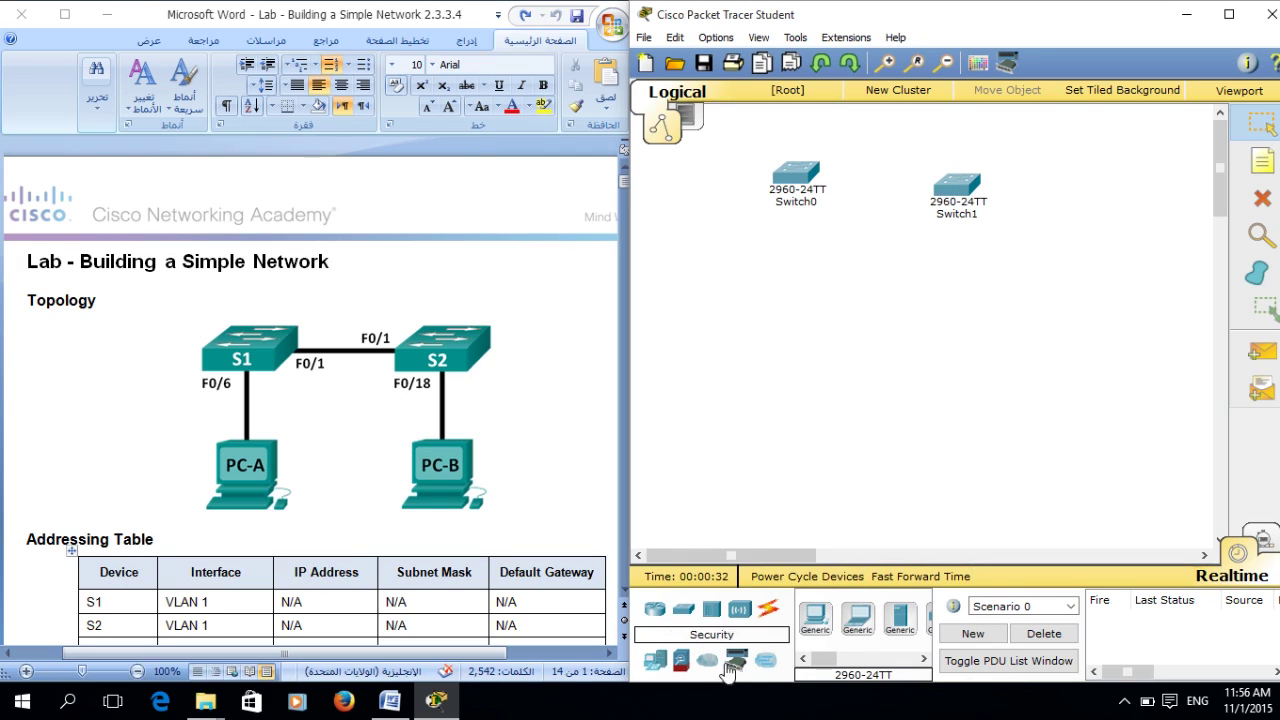
pyautogui.click(814, 618)
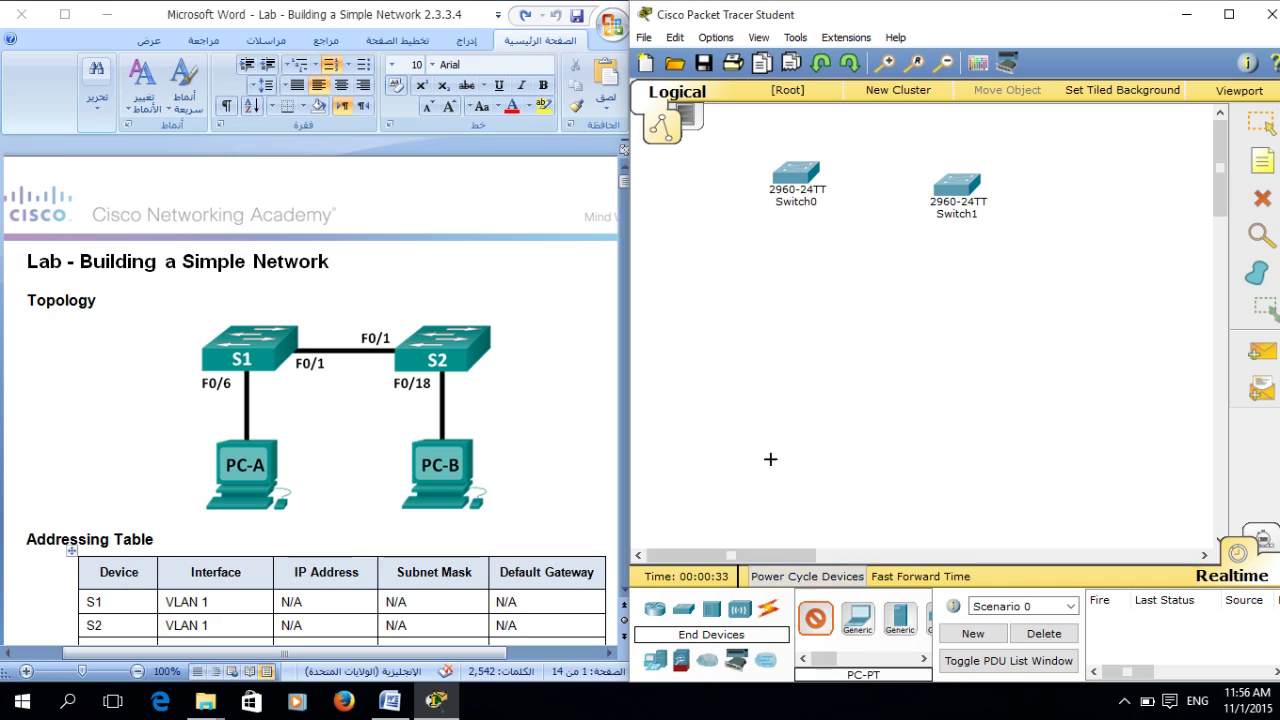
pyautogui.click(788, 346)
pyautogui.click(814, 618)
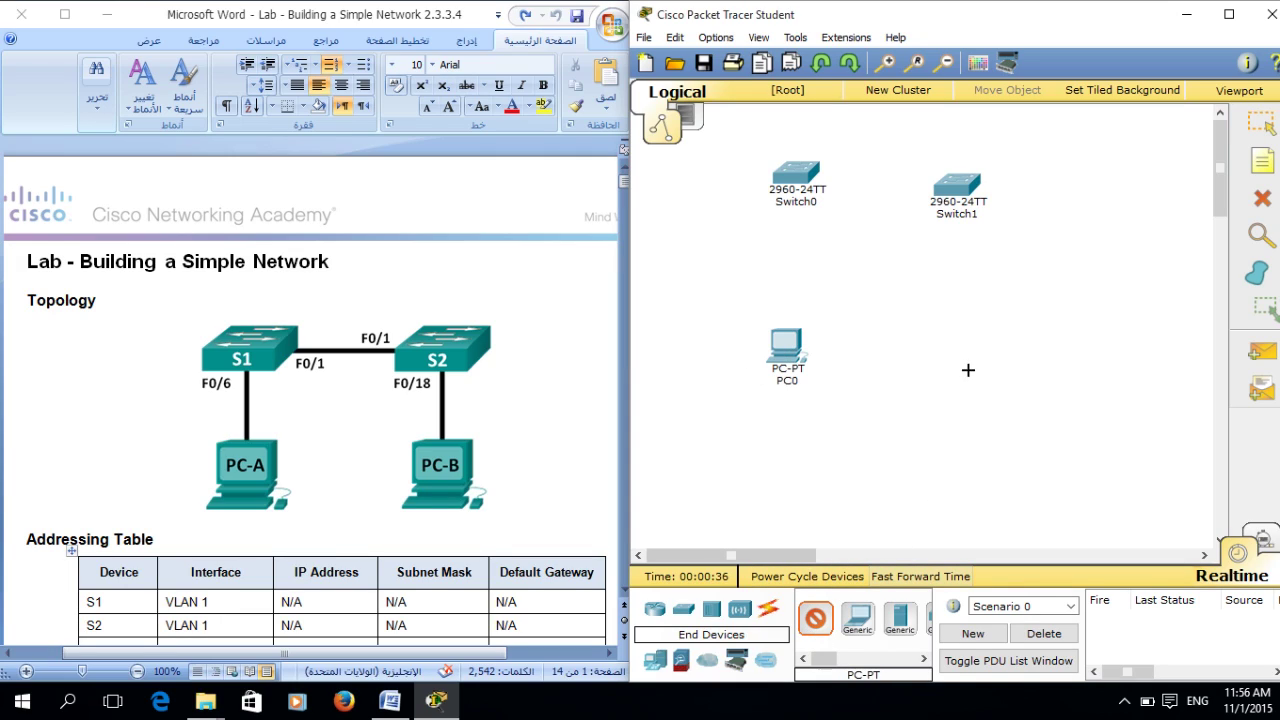
pyautogui.click(966, 347)
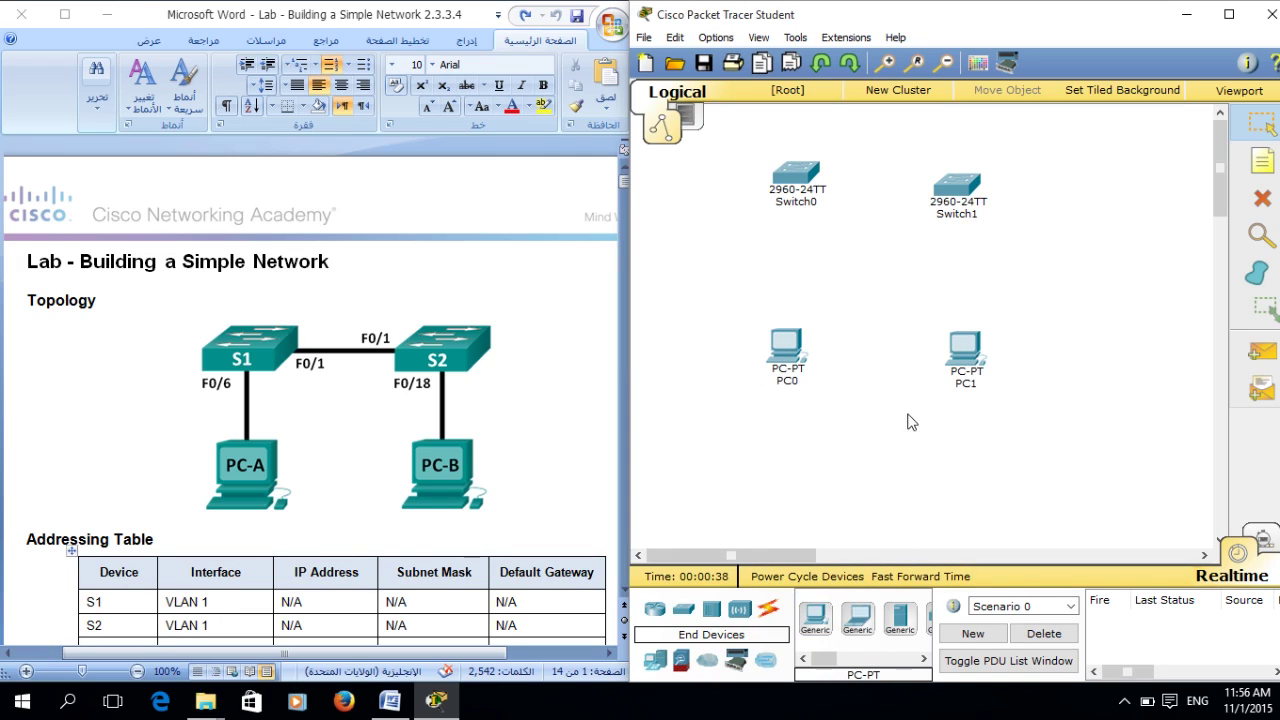
pyautogui.click(768, 610)
# Cable PC0's FastEthernet0 to Switch0's FastEthernet0/6 with a straight-through cable.
pyautogui.click(900, 622)
pyautogui.moveTo(786, 347)
pyautogui.click(788, 344)
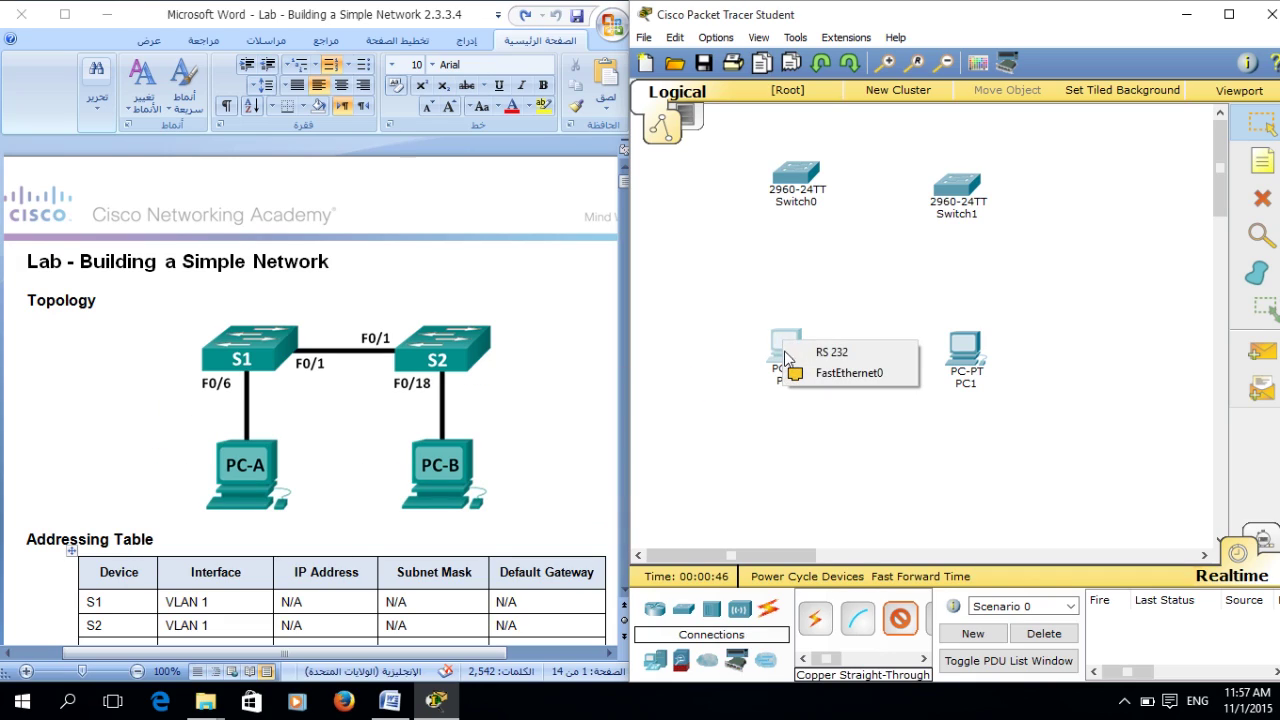
pyautogui.click(831, 374)
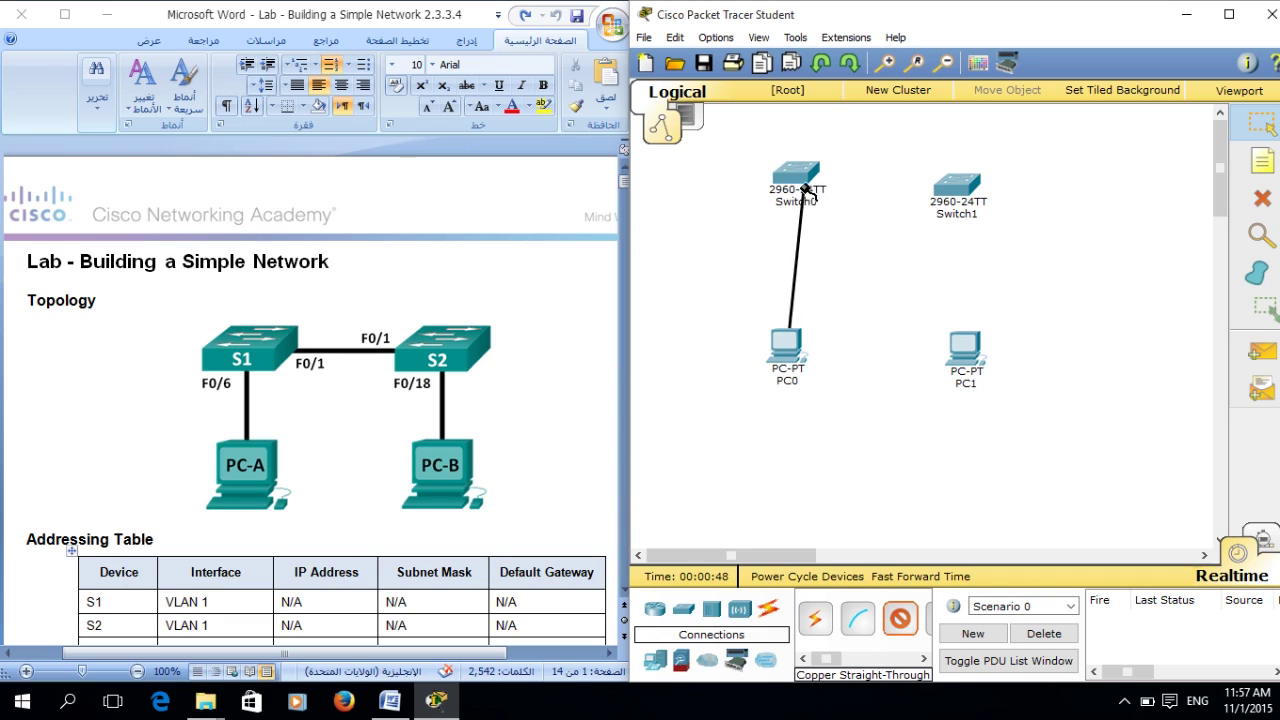
pyautogui.click(800, 178)
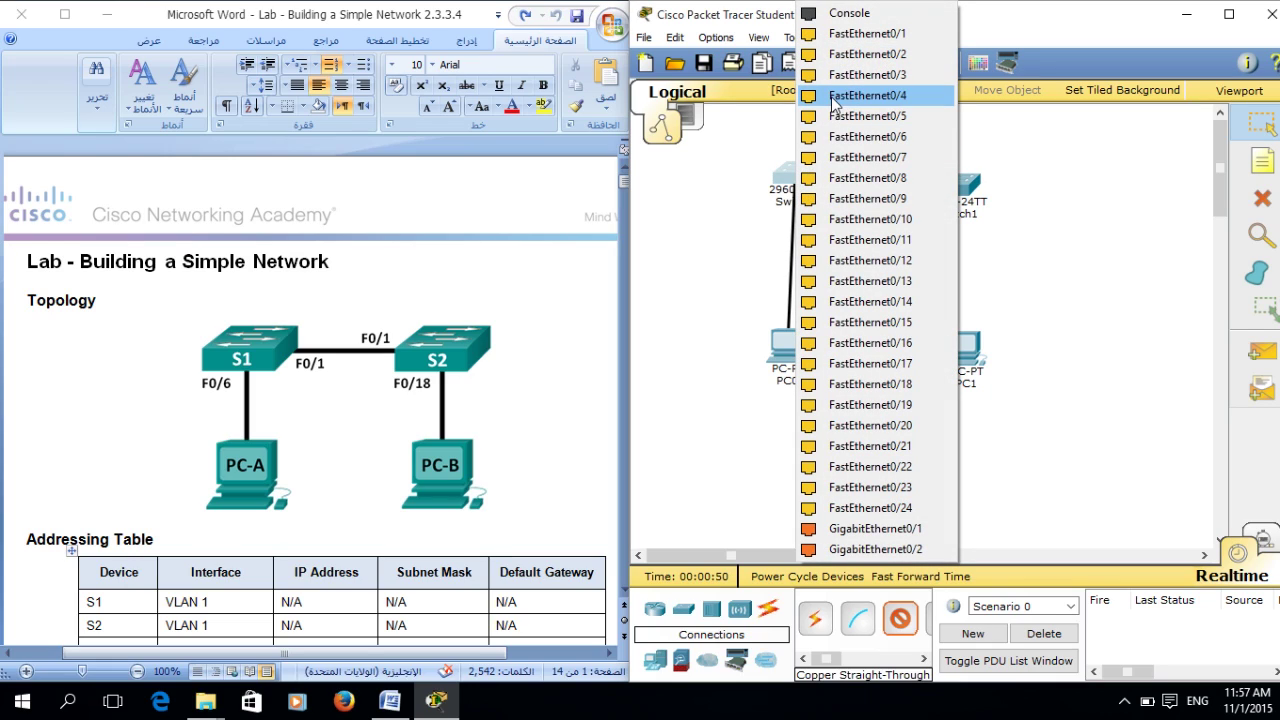
pyautogui.click(857, 139)
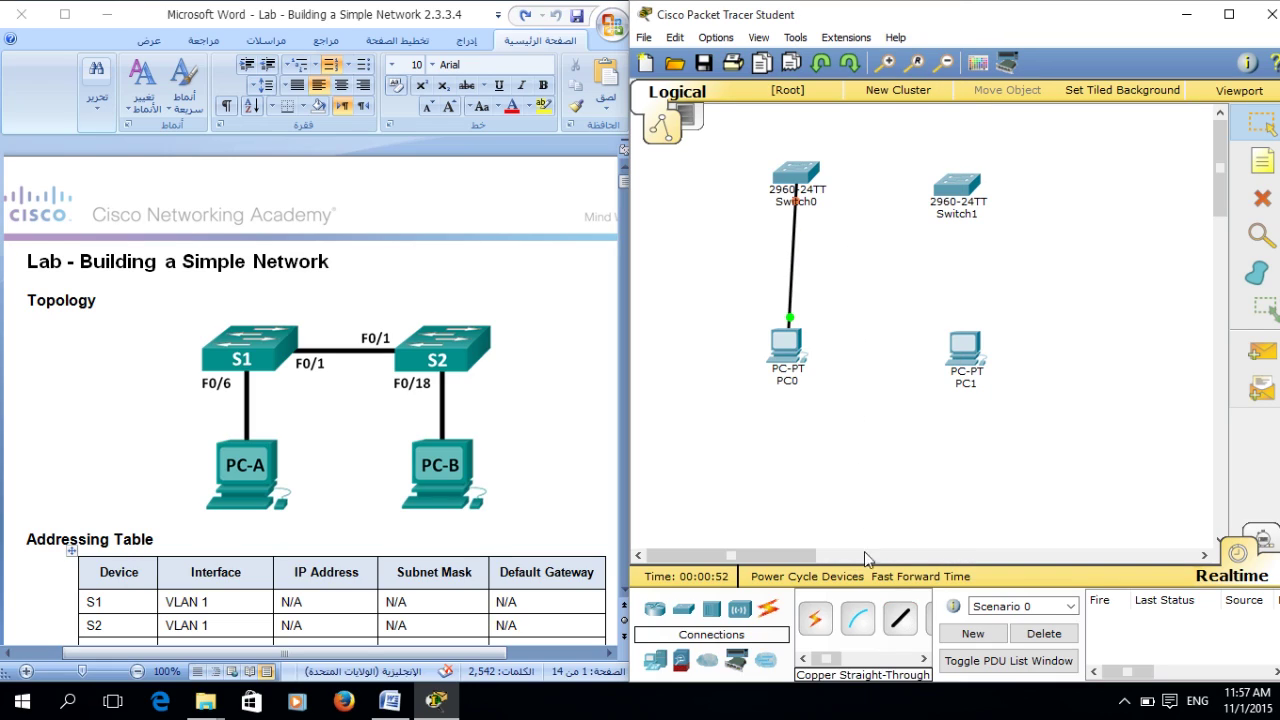
# Link Switch0's FastEthernet0/1 to Switch1's FastEthernet0/1 with a straight-through cable.
pyautogui.click(903, 622)
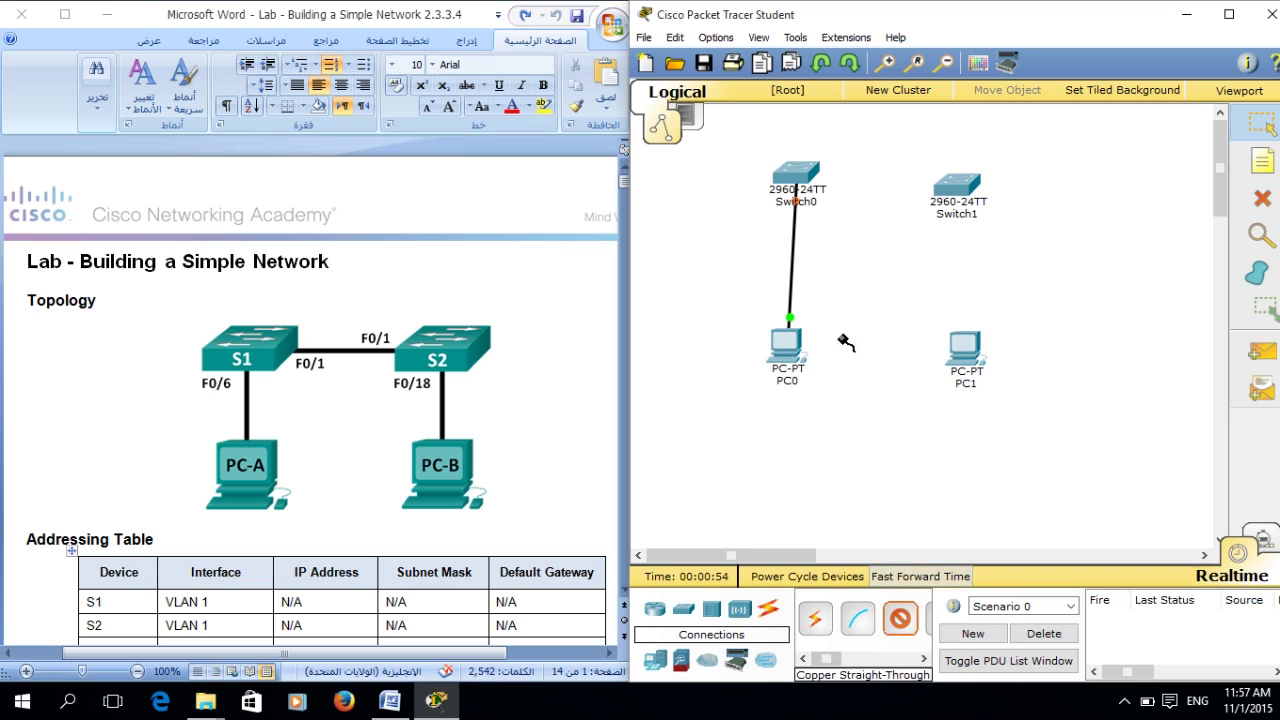
pyautogui.click(799, 180)
pyautogui.click(832, 209)
pyautogui.click(955, 186)
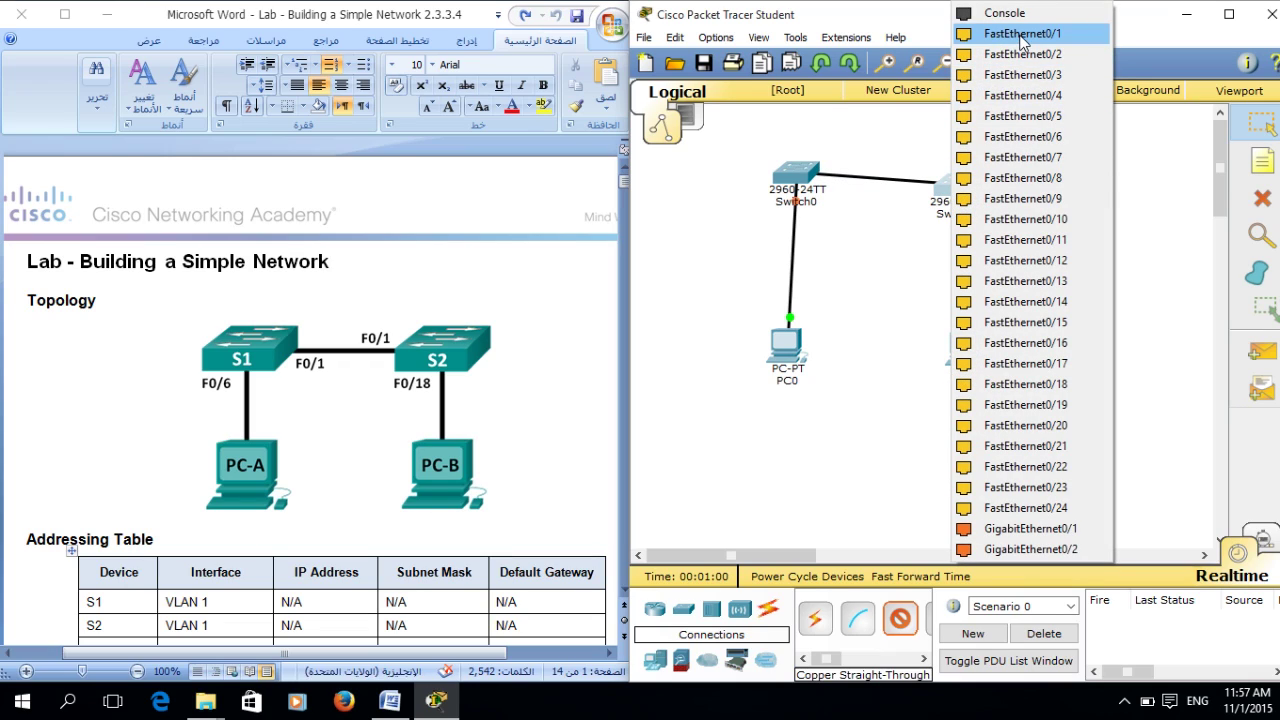
pyautogui.click(1022, 33)
# Cable PC1's FastEthernet0 to Switch1's FastEthernet0/18, then nudge the switches into a tidy layout.
pyautogui.click(900, 622)
pyautogui.click(970, 348)
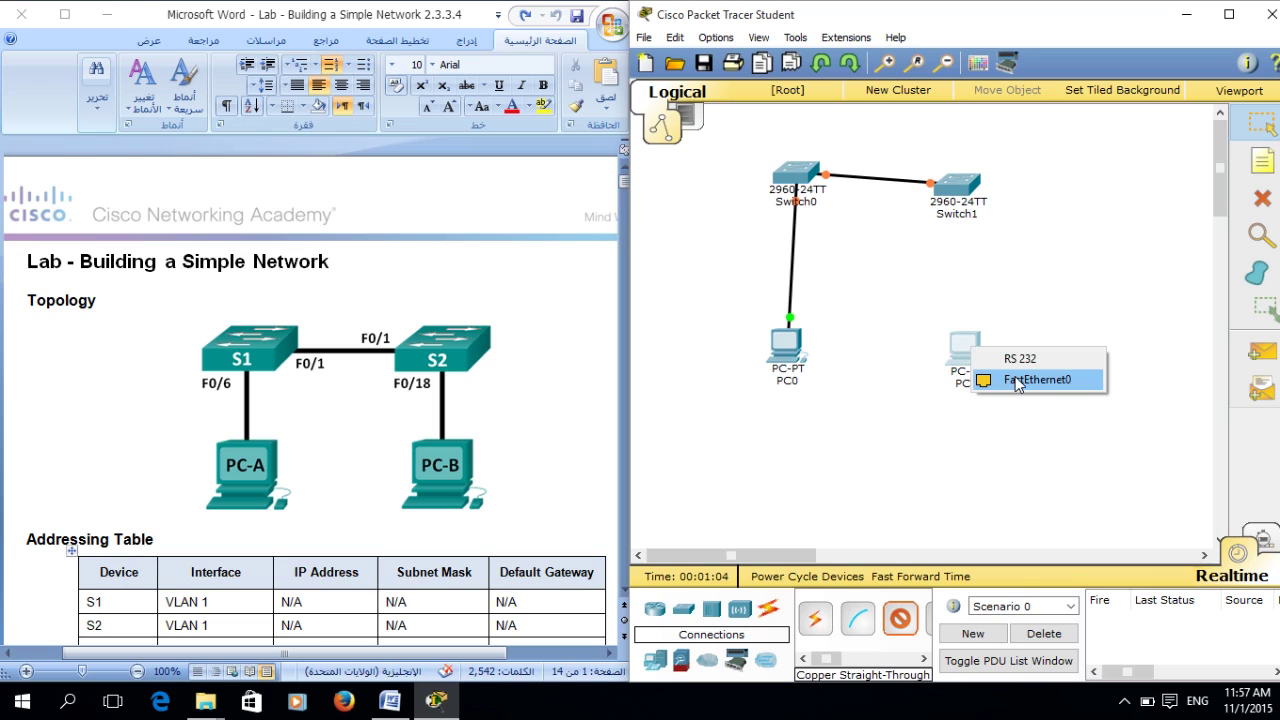
pyautogui.click(1018, 380)
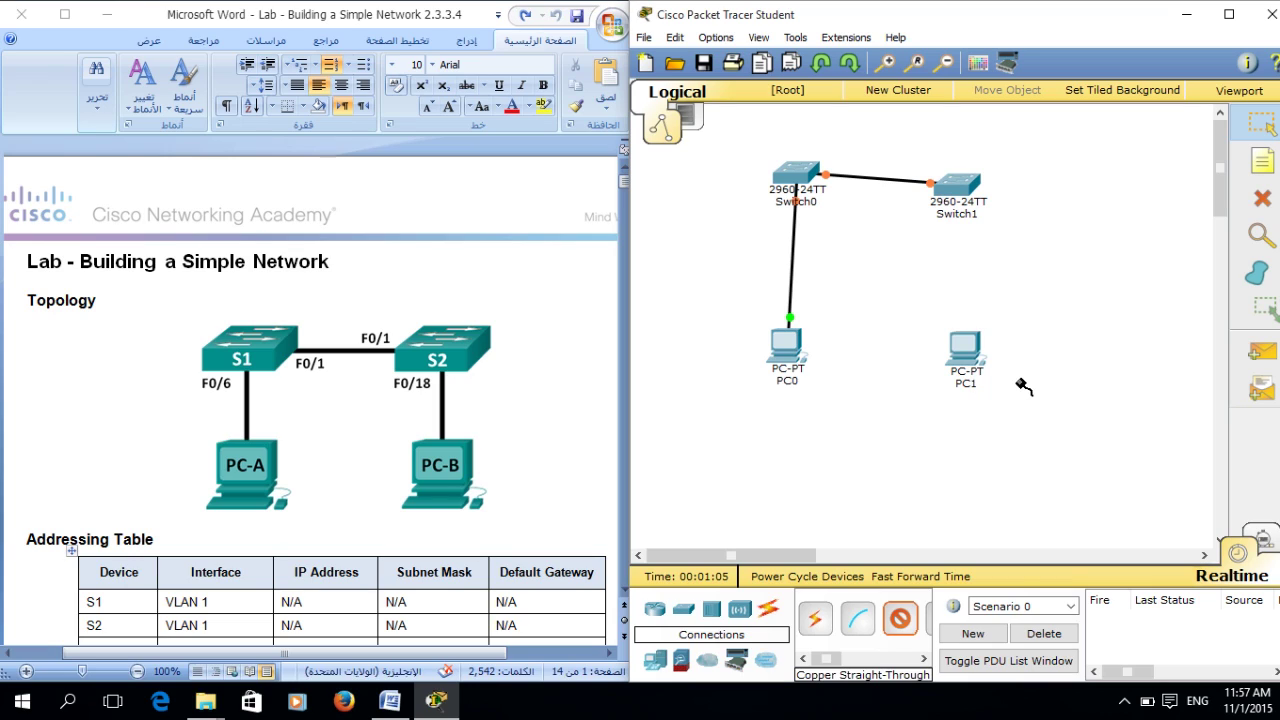
pyautogui.click(961, 201)
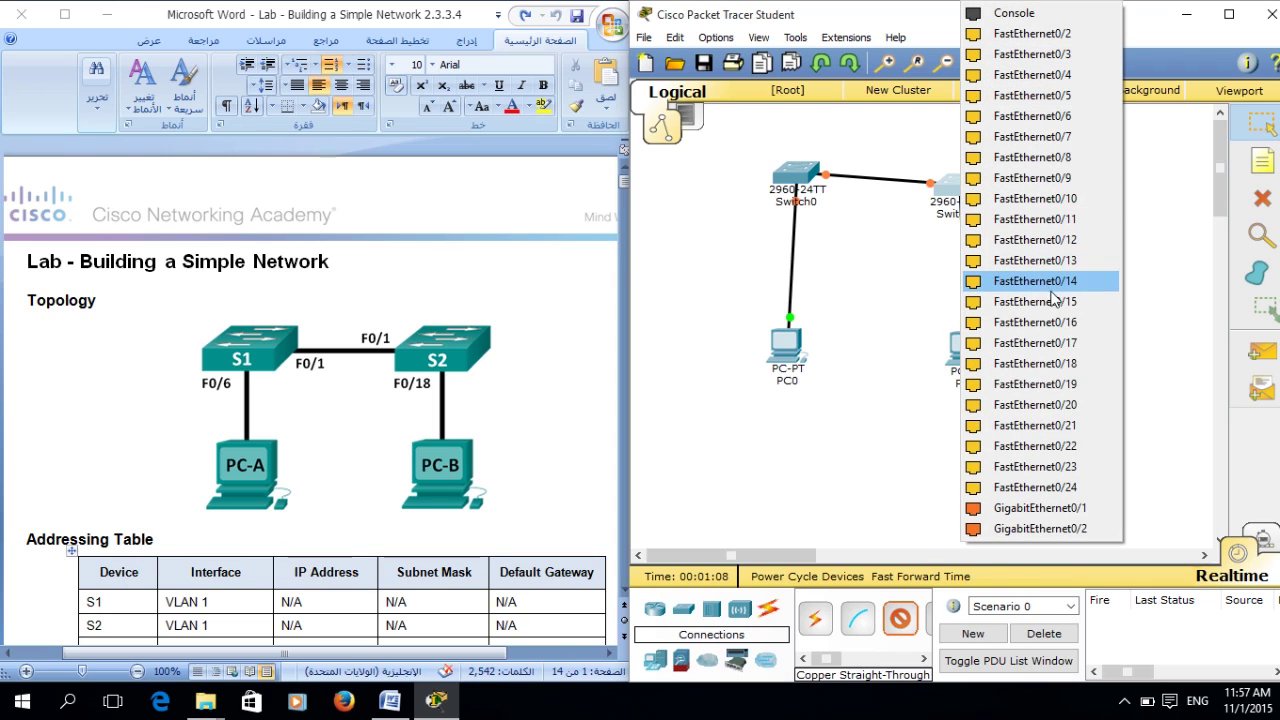
pyautogui.click(1069, 369)
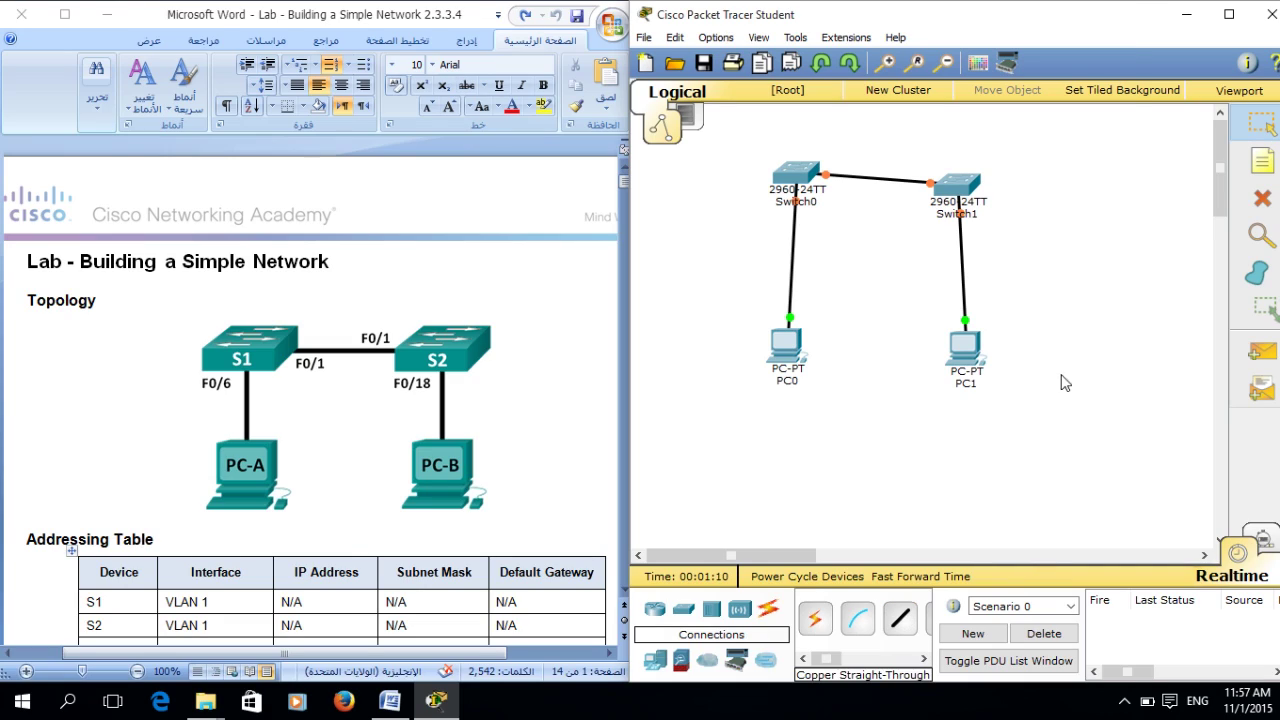
pyautogui.moveTo(968, 358); pyautogui.dragTo(957, 363)
pyautogui.moveTo(966, 186); pyautogui.dragTo(980, 176)
pyautogui.moveTo(795, 343); pyautogui.dragTo(805, 348)
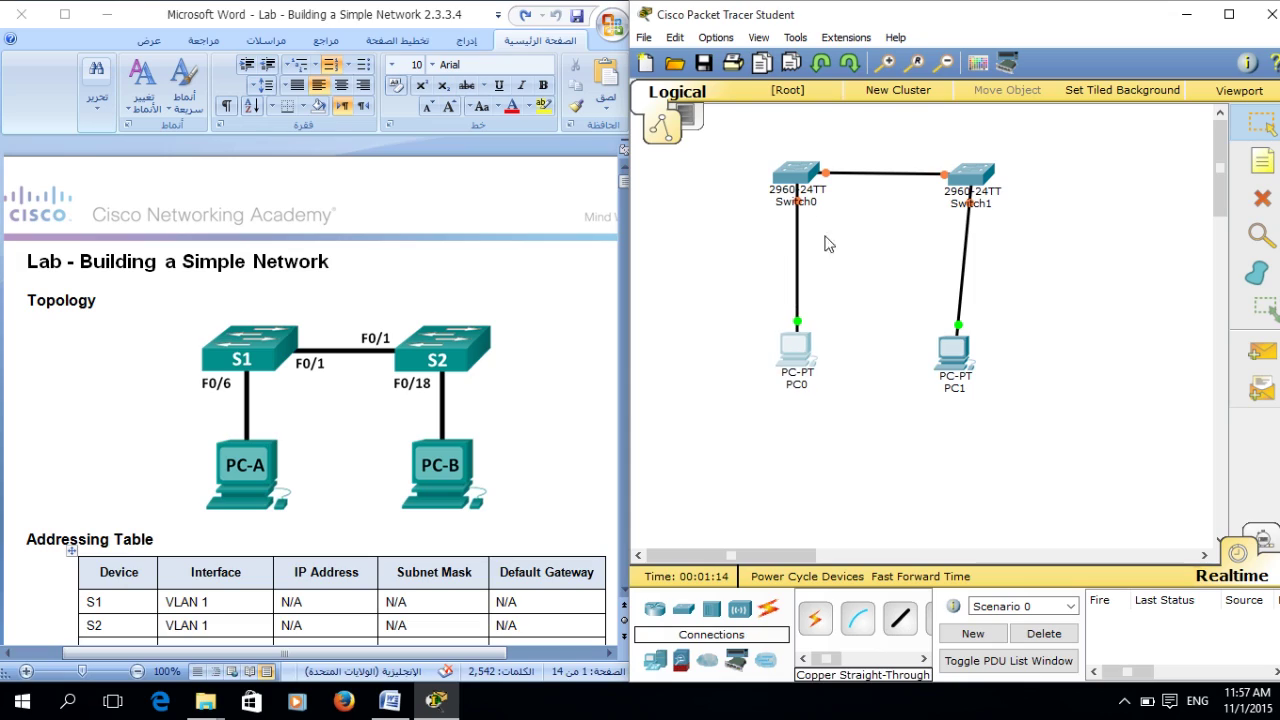
# Adjust the switch positions and connect PC0's RS 232 port to Switch0's Console port.
pyautogui.moveTo(801, 177); pyautogui.dragTo(809, 185)
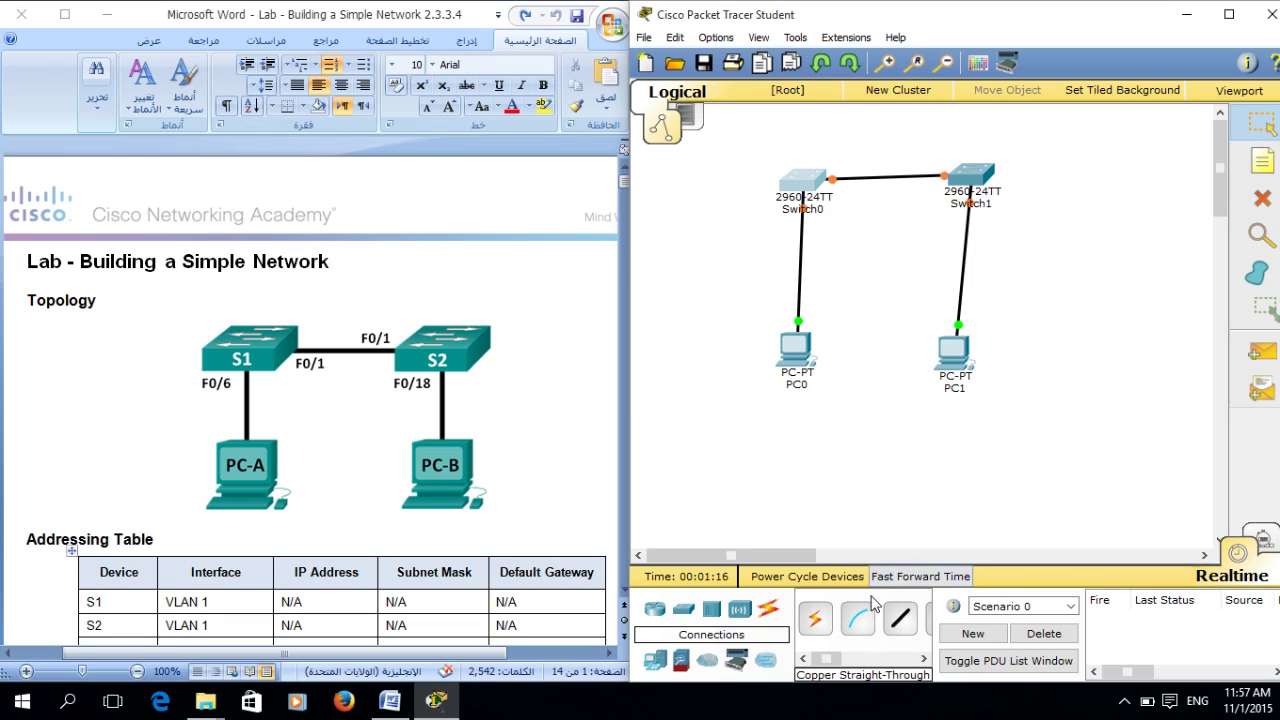
pyautogui.click(980, 175)
pyautogui.moveTo(980, 175); pyautogui.dragTo(974, 183)
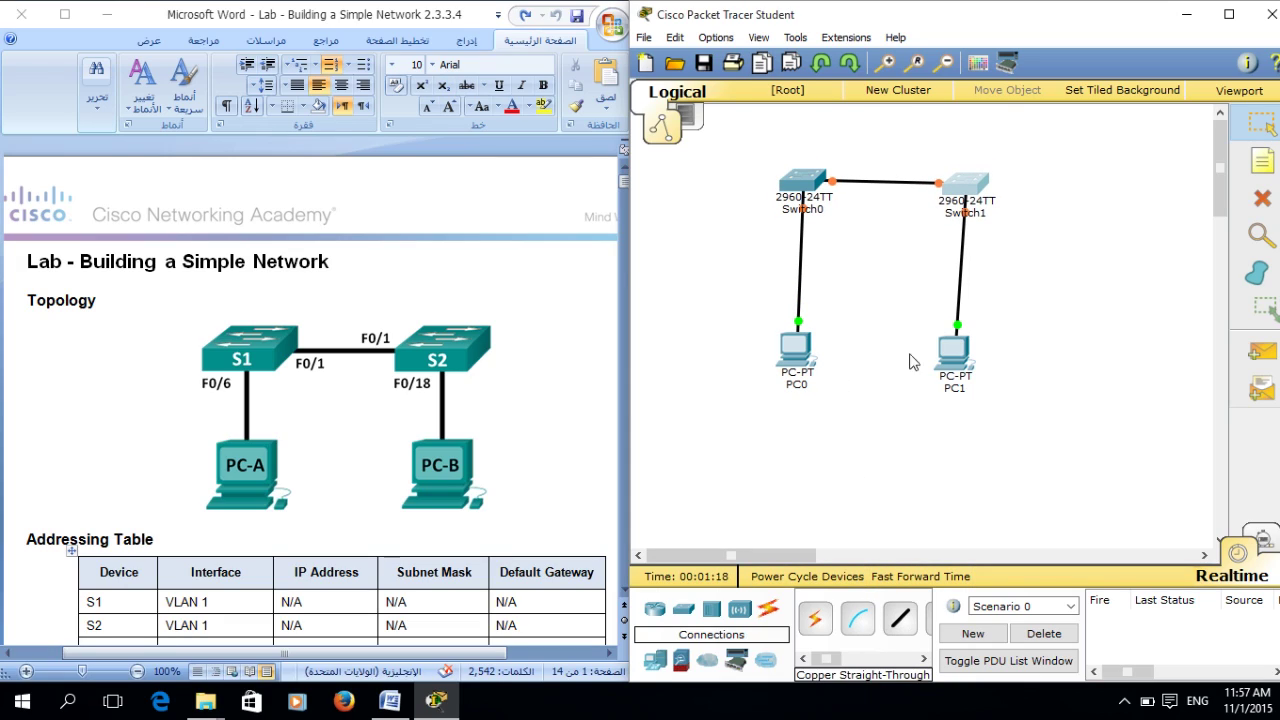
pyautogui.click(860, 624)
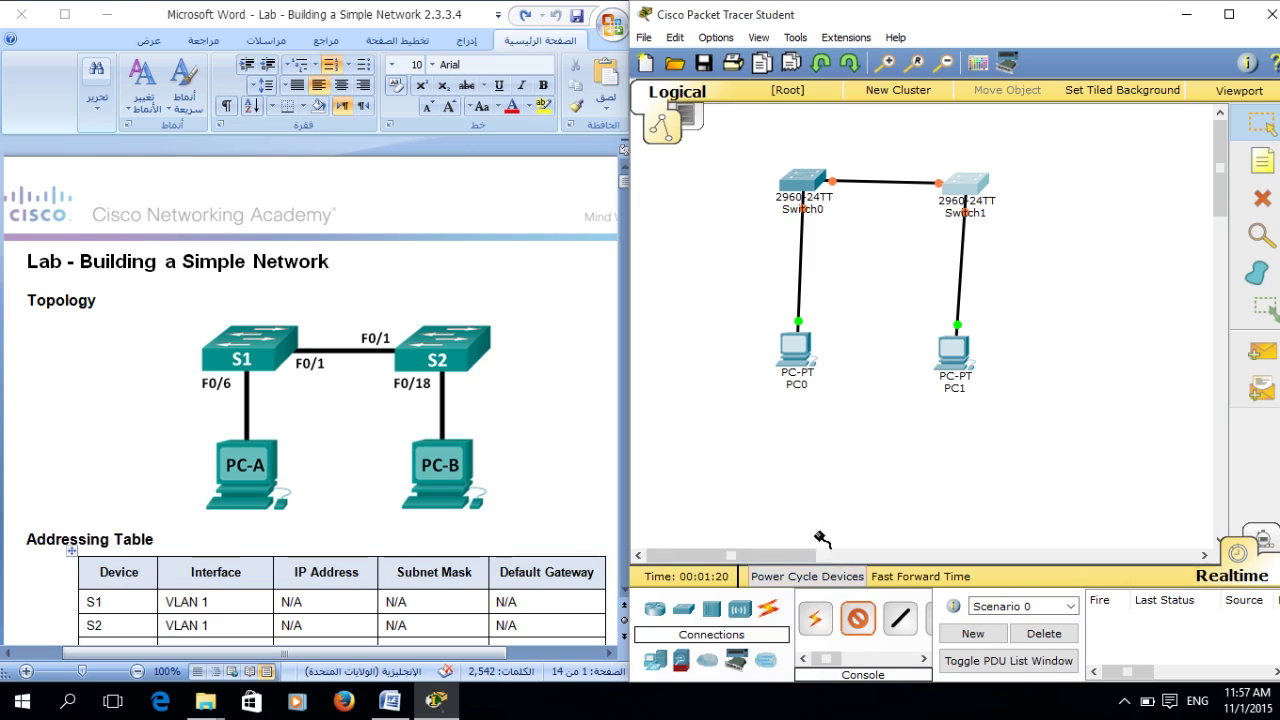
pyautogui.click(795, 357)
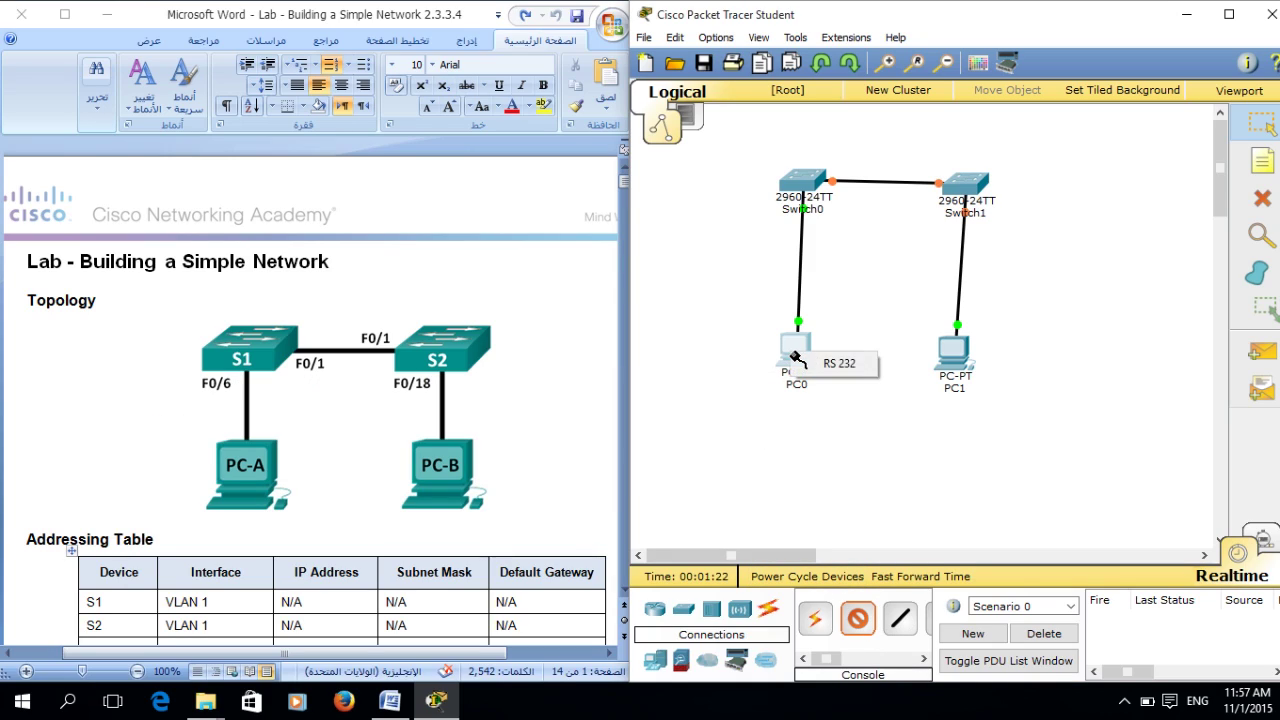
pyautogui.click(845, 367)
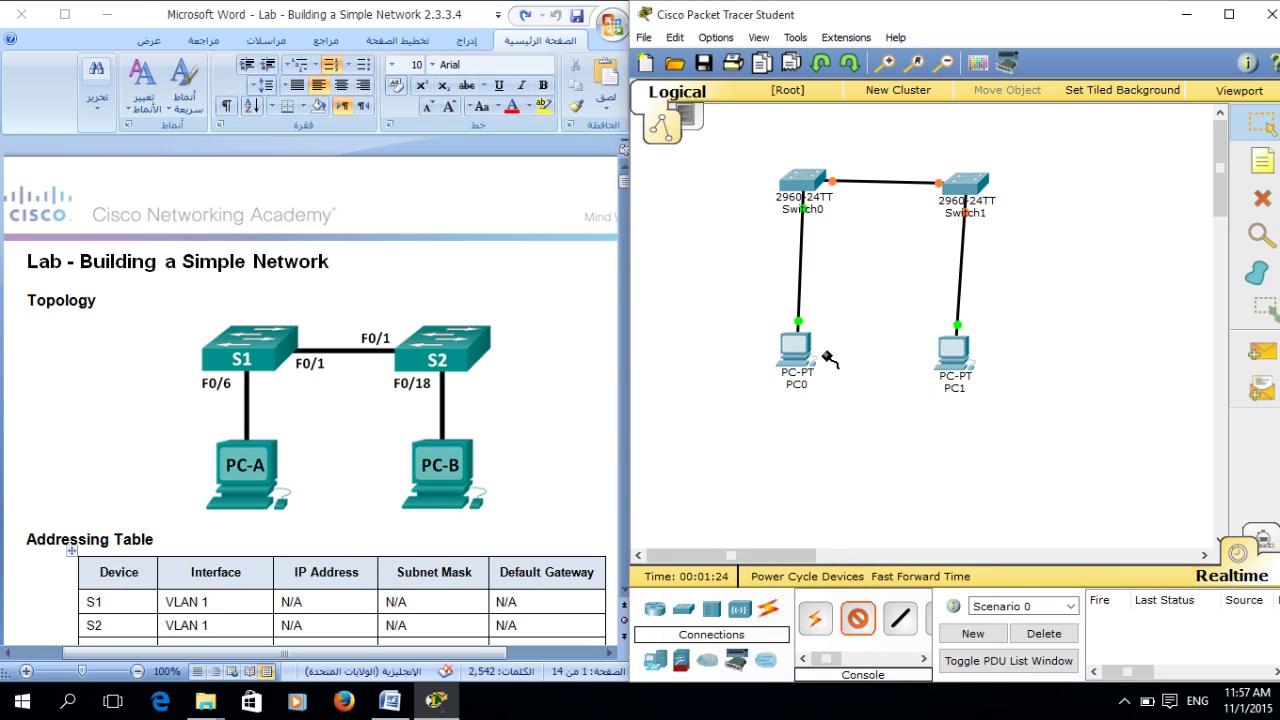
pyautogui.click(806, 188)
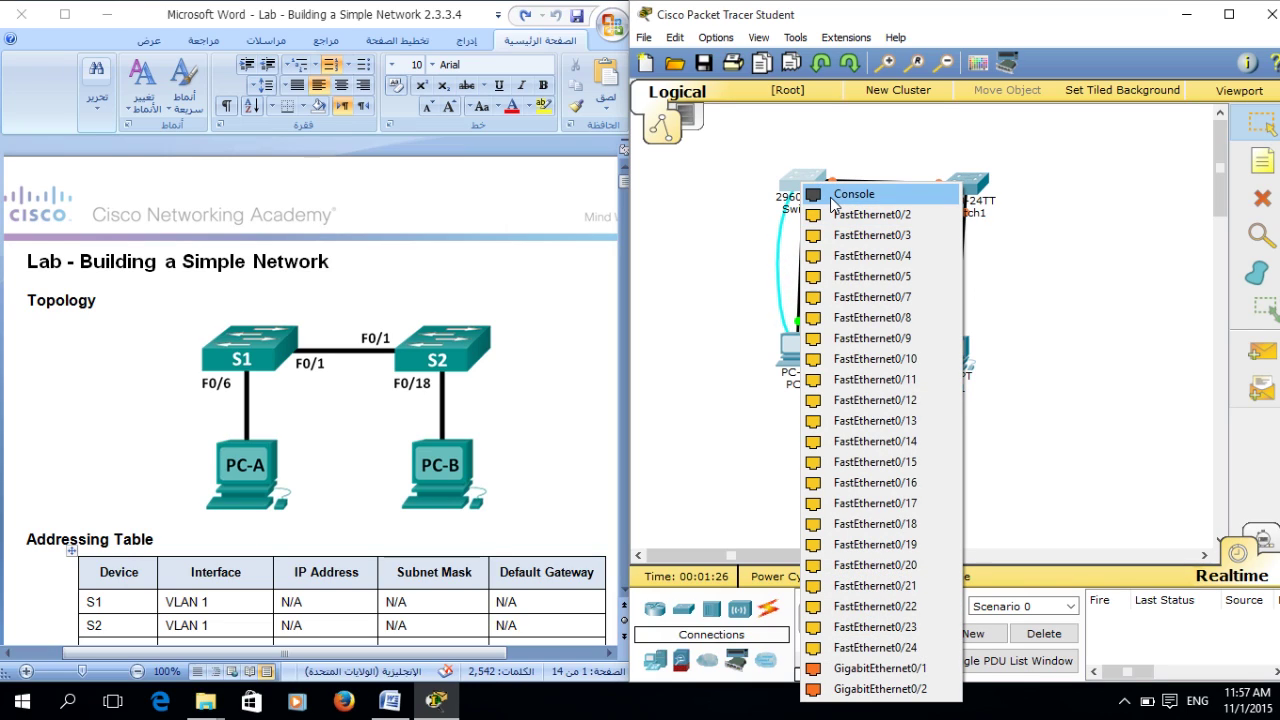
pyautogui.click(840, 195)
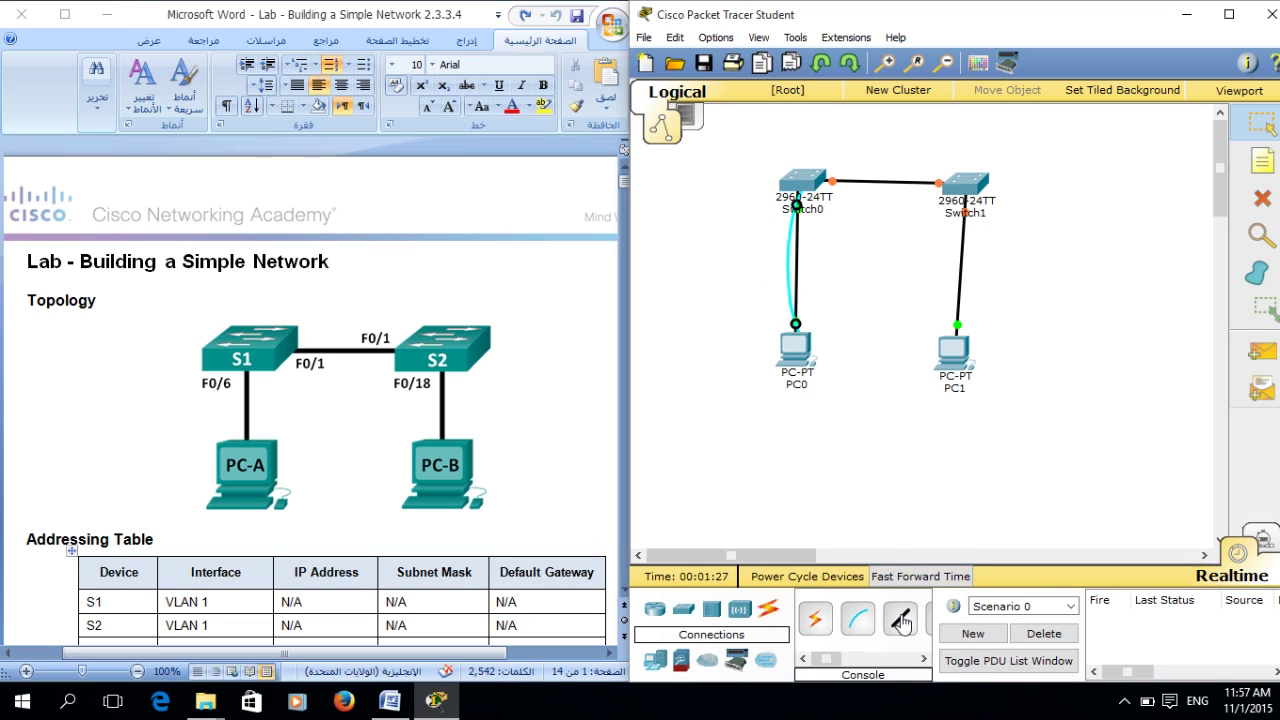
# Connect PC1's RS 232 port to Switch1's Console port, then view the lab's addressing table.
pyautogui.click(952, 361)
pyautogui.click(969, 366)
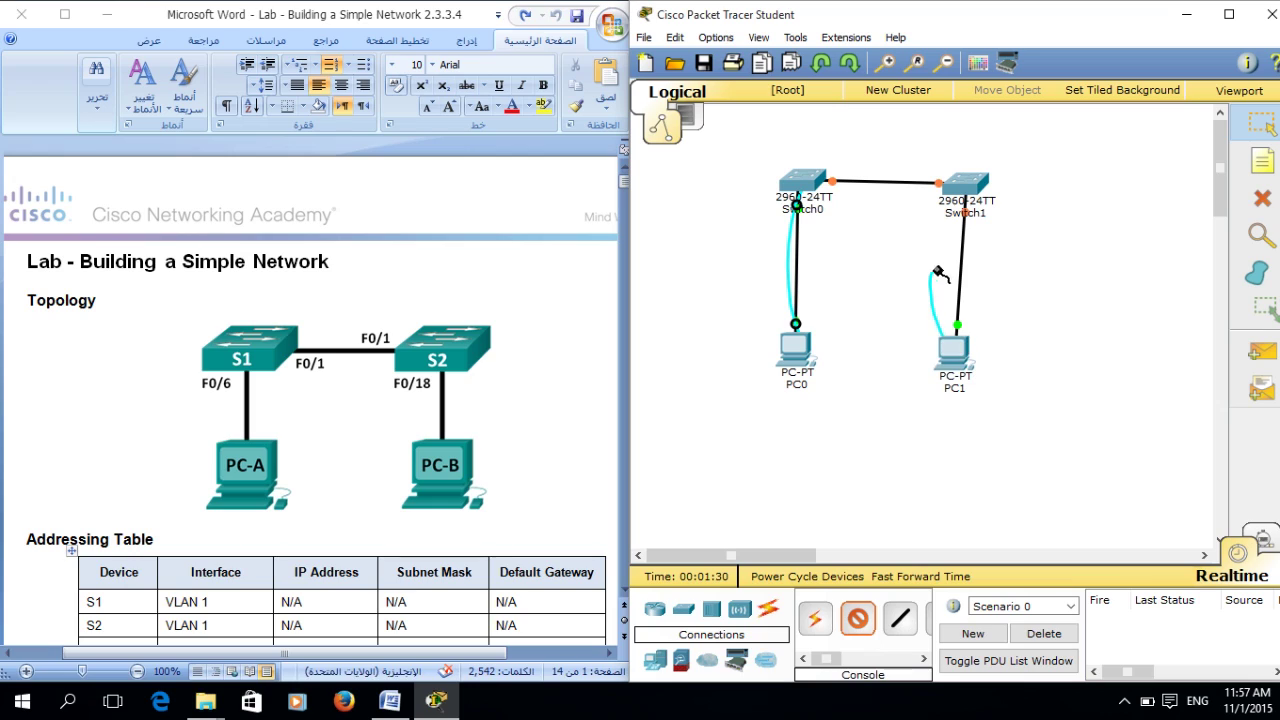
pyautogui.click(958, 188)
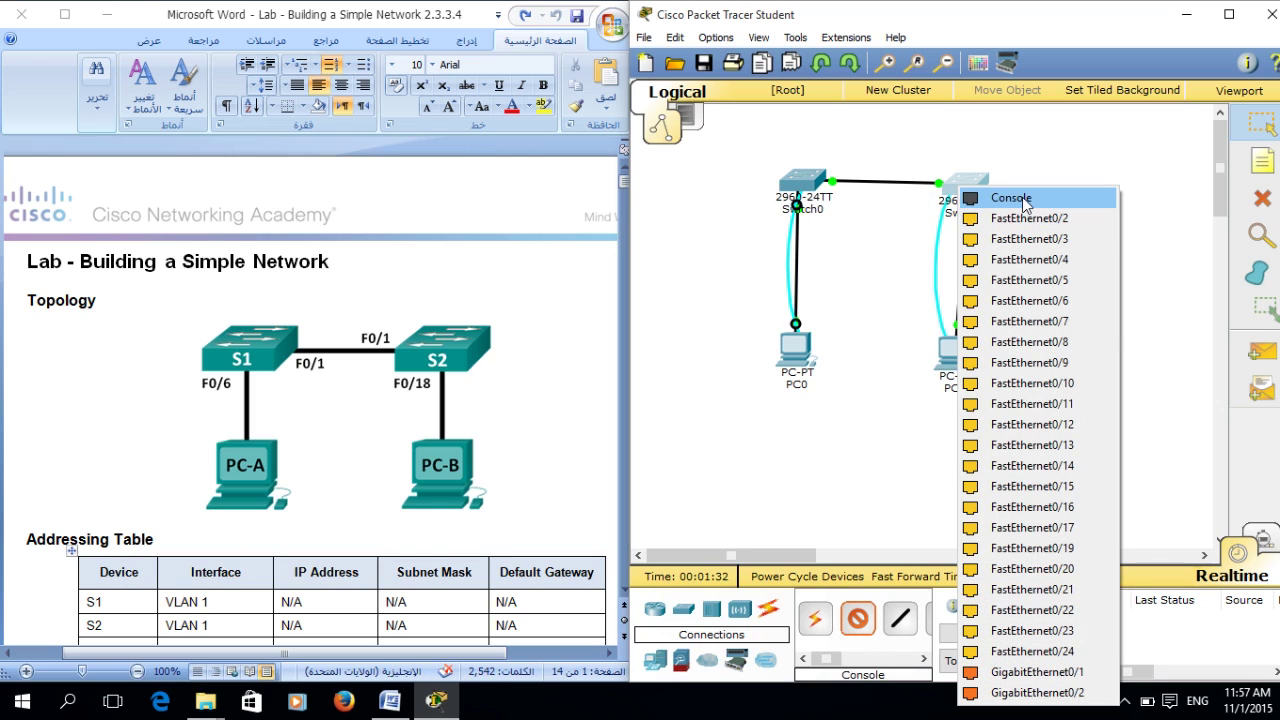
pyautogui.click(1024, 203)
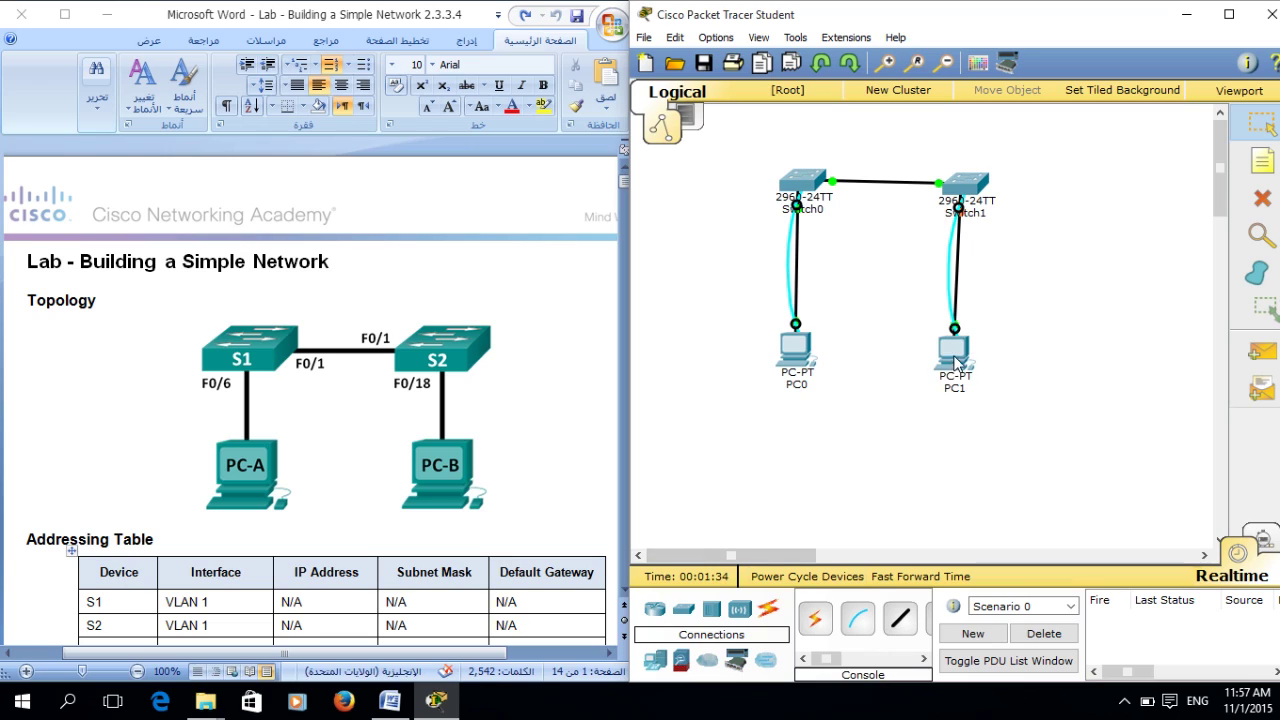
pyautogui.moveTo(959, 363); pyautogui.dragTo(971, 366)
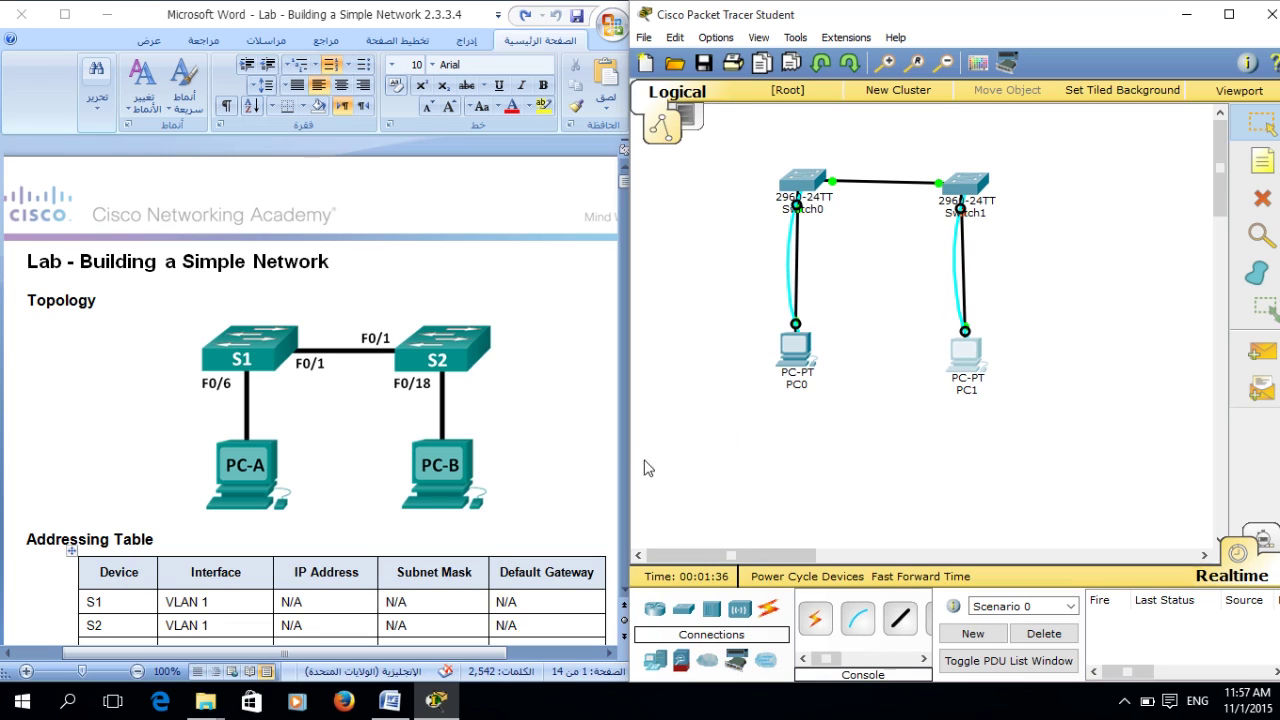
pyautogui.click(519, 446)
pyautogui.scroll(-5, 526, 434)
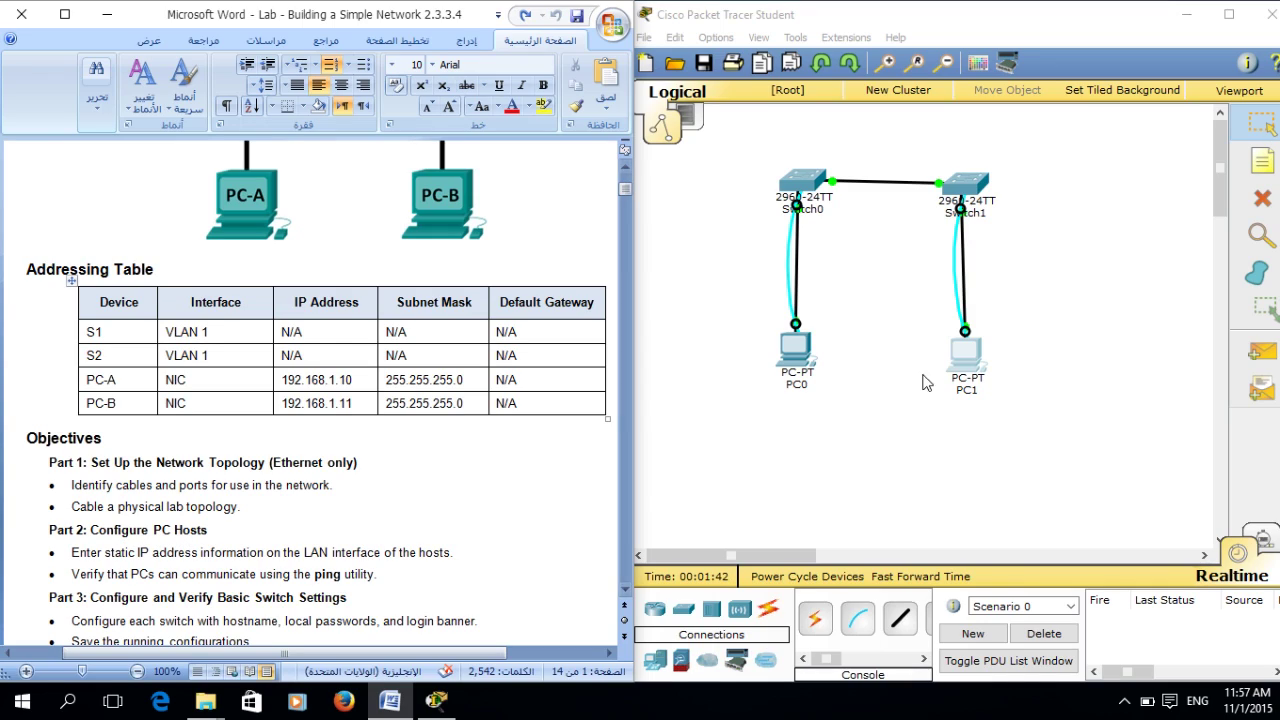
# Rename PC0's display name to PC-A.
pyautogui.click(796, 357)
pyautogui.click(796, 360)
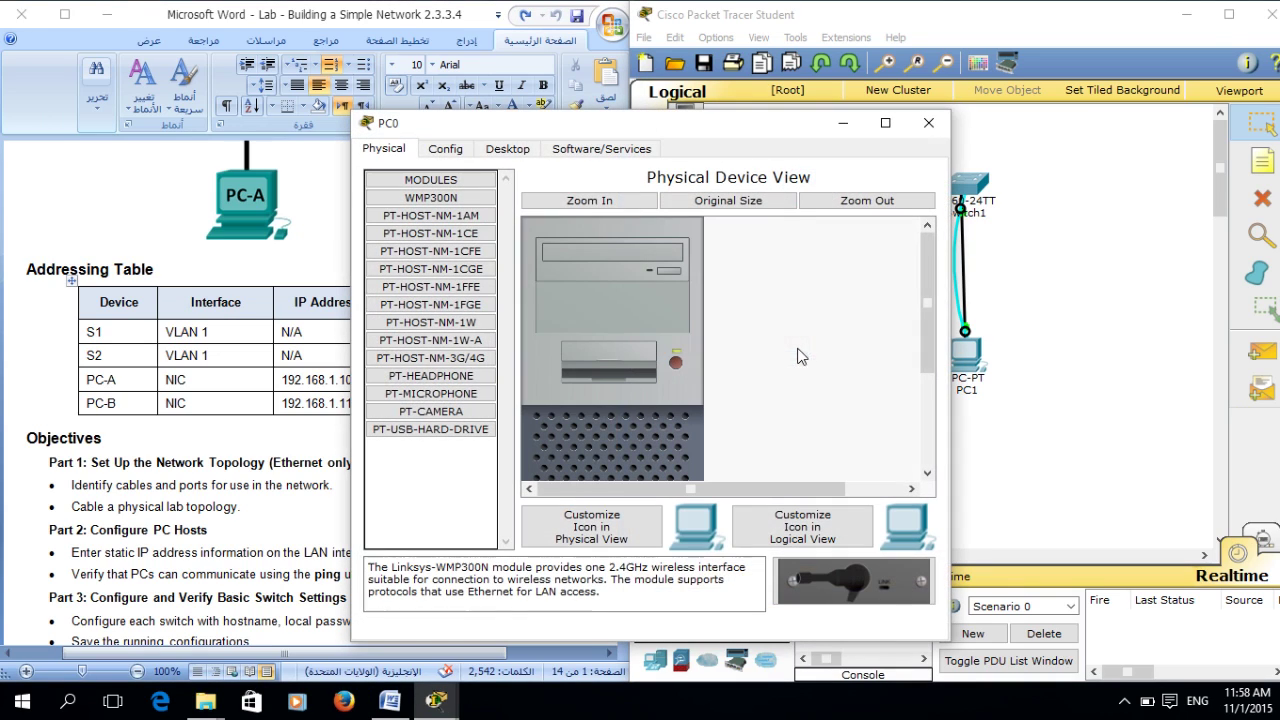
pyautogui.click(510, 149)
pyautogui.click(446, 149)
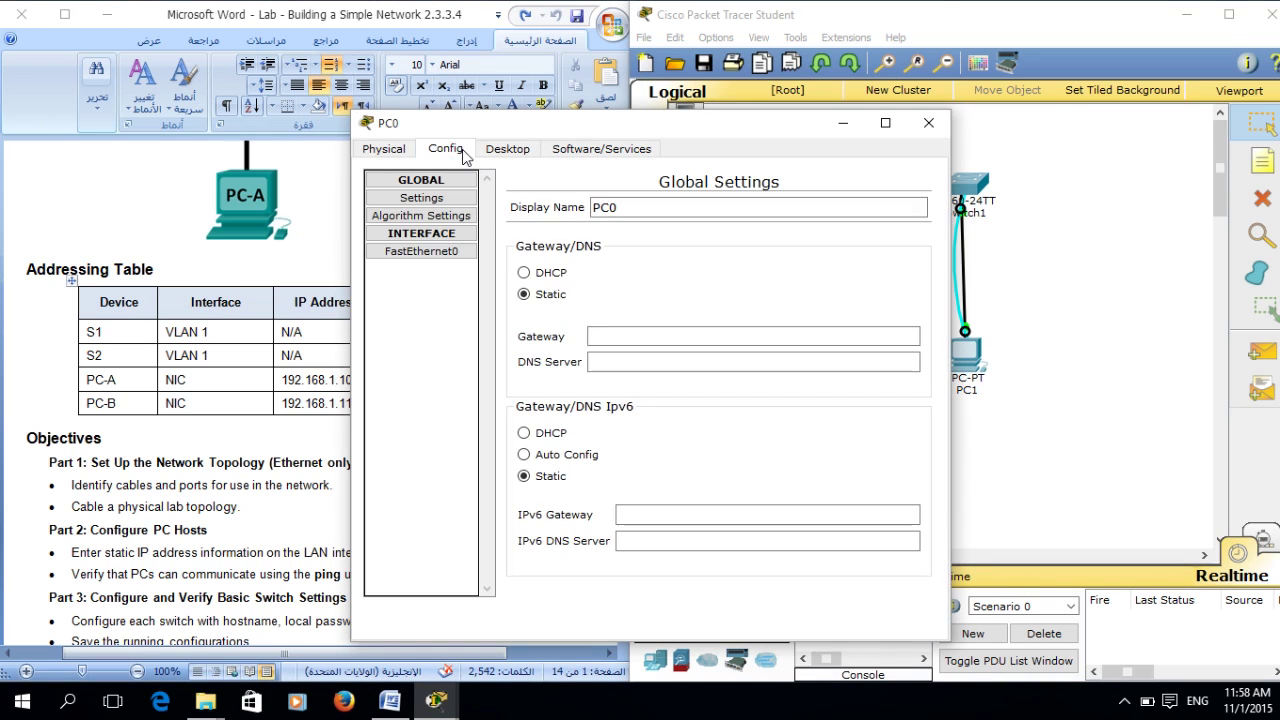
pyautogui.click(638, 207)
pyautogui.write('-A')
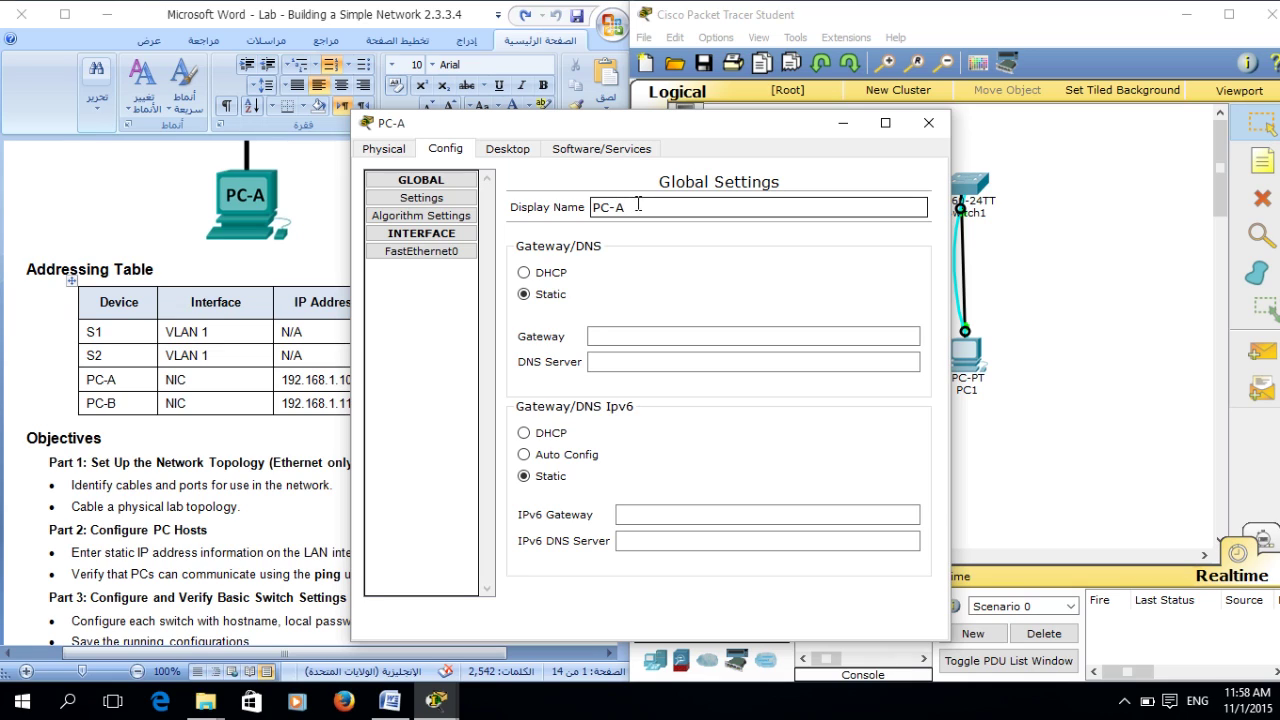
# Give PC-A static IP 192.168.1.10 with subnet mask 255.255.255.0.
pyautogui.moveTo(634, 122); pyautogui.dragTo(865, 87)
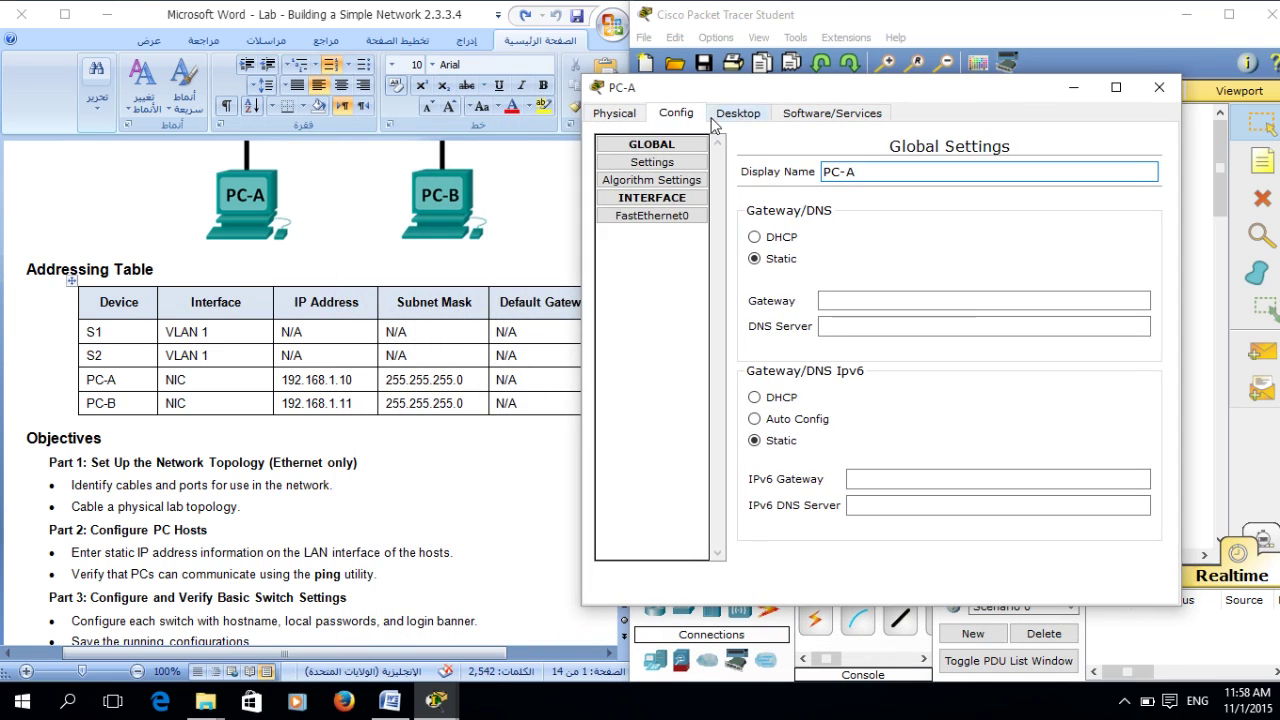
pyautogui.click(729, 118)
pyautogui.click(672, 194)
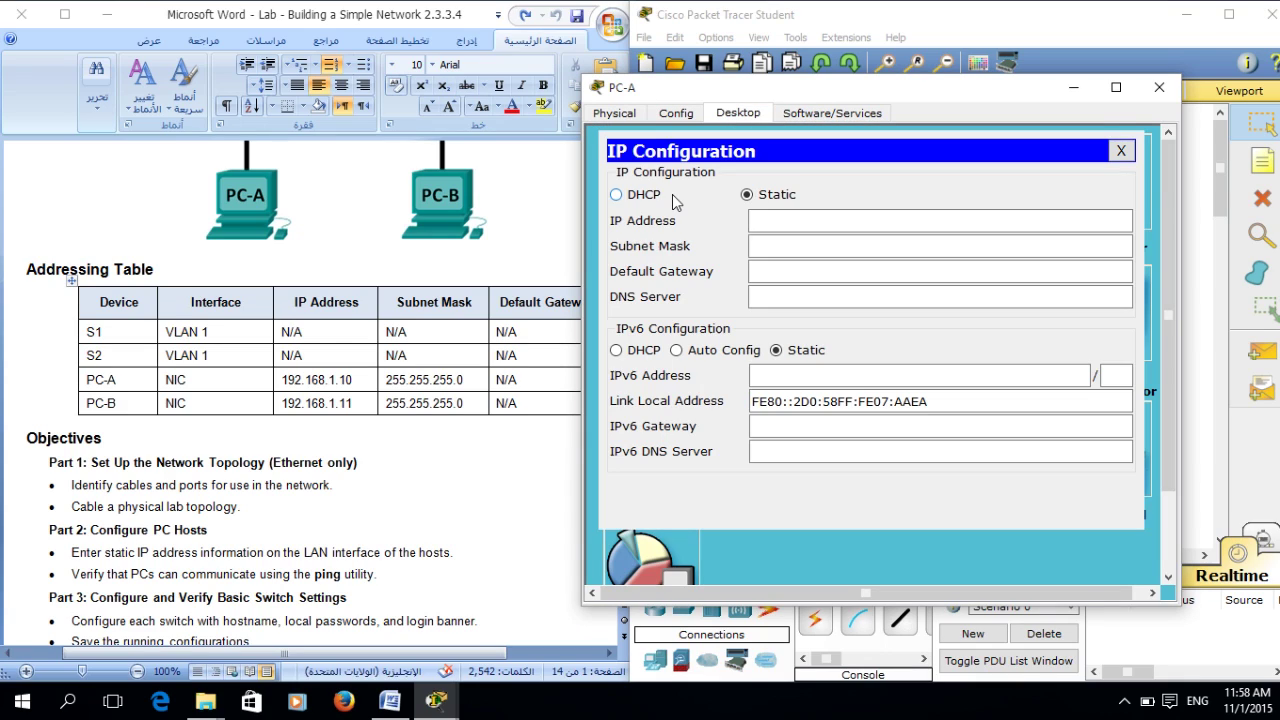
pyautogui.click(790, 228)
pyautogui.write('192.168.1.10')
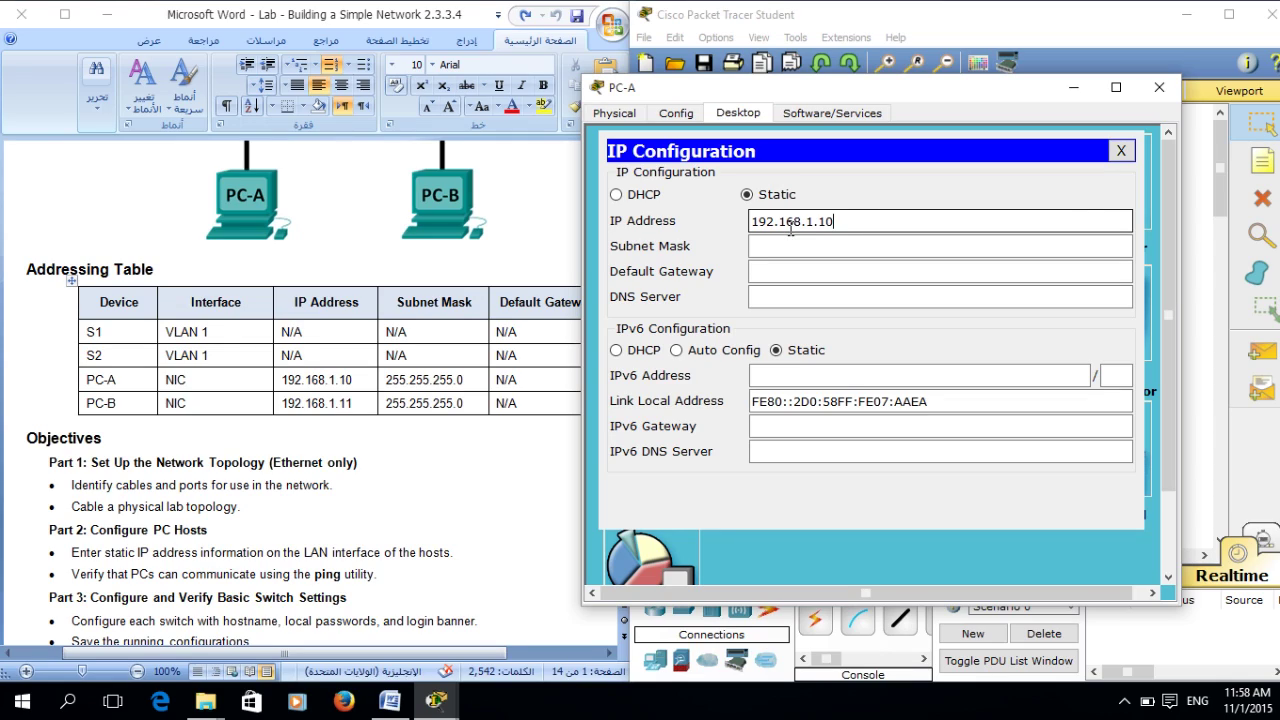
pyautogui.click(789, 256)
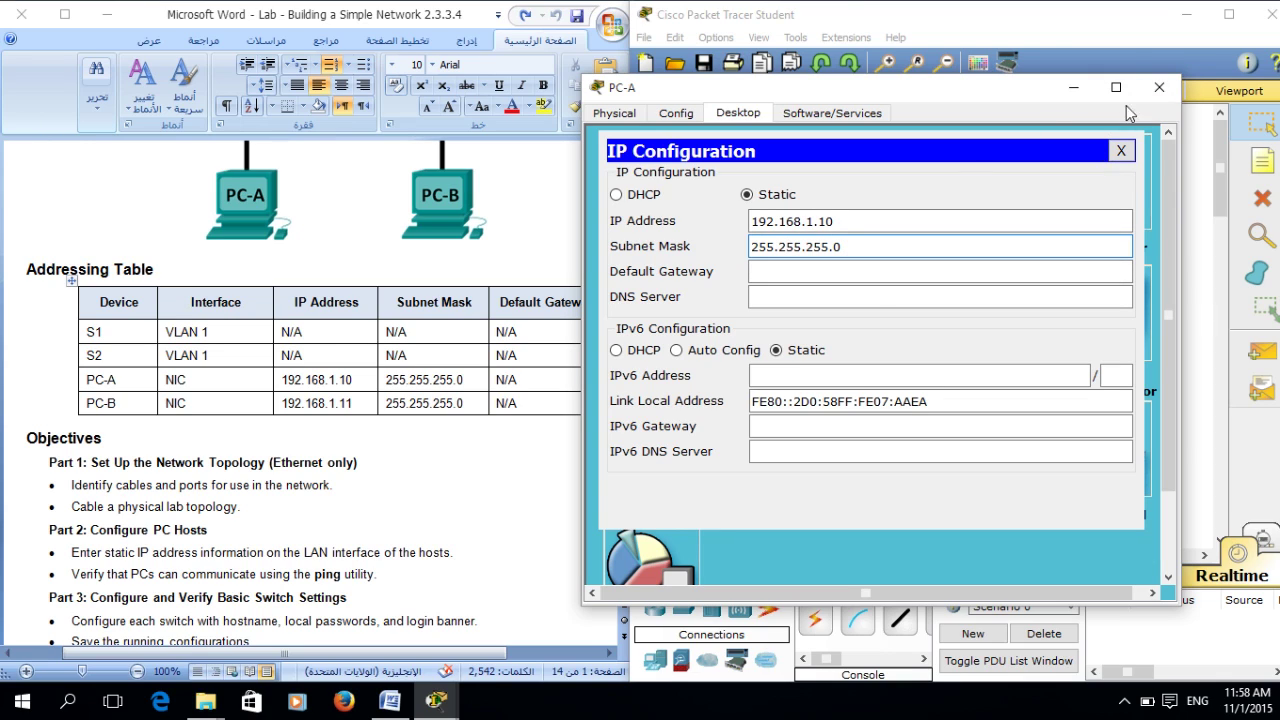
pyautogui.click(1158, 89)
# Rename PC1's display name to PC-B.
pyautogui.click(967, 367)
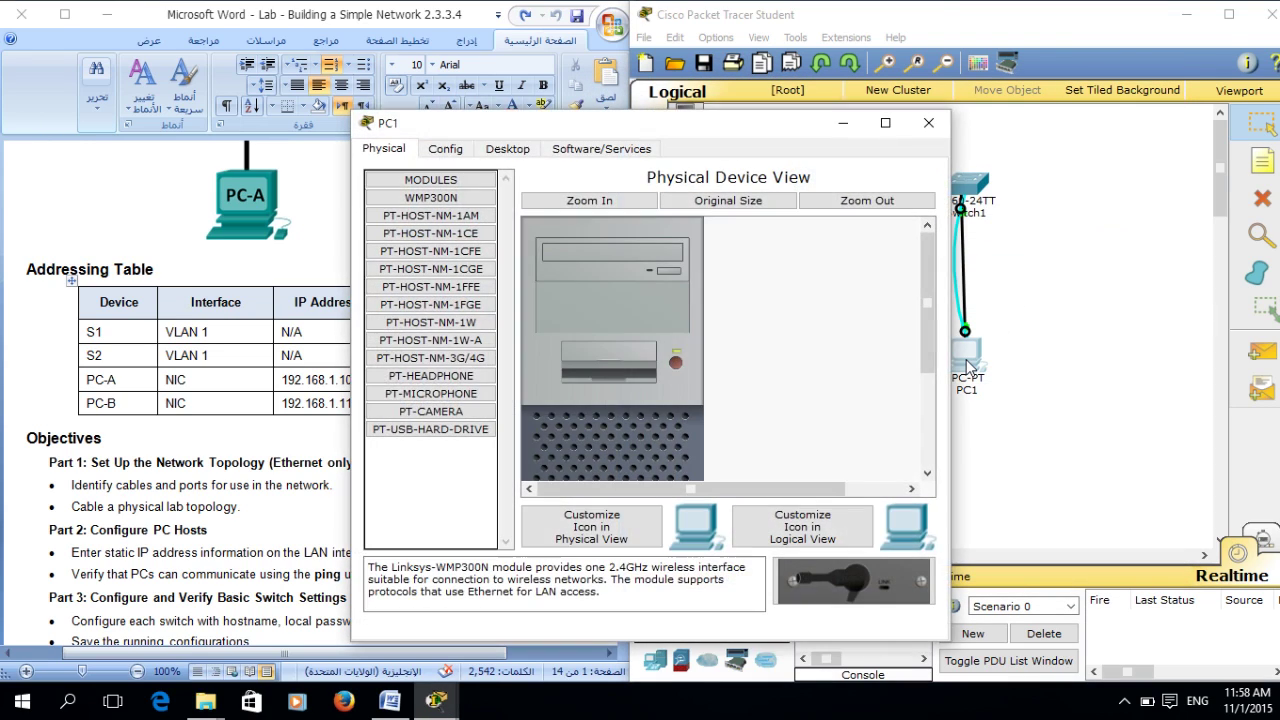
pyautogui.click(459, 155)
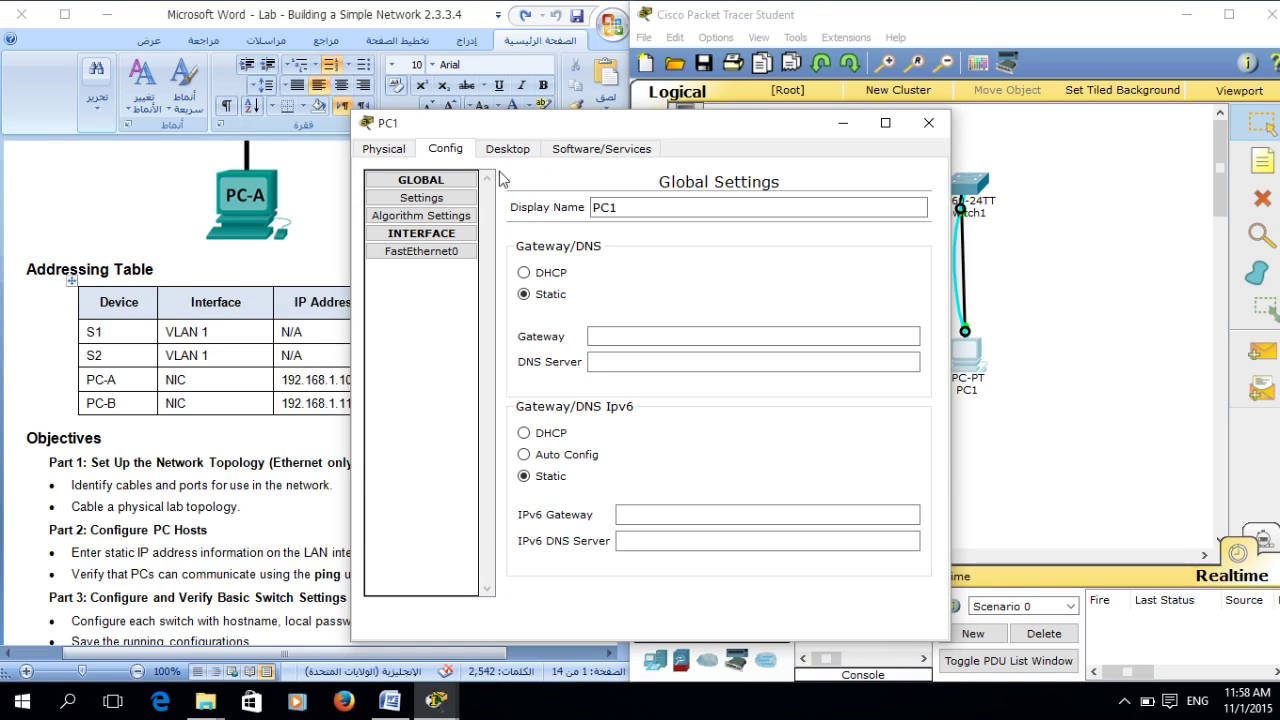
pyautogui.click(633, 209)
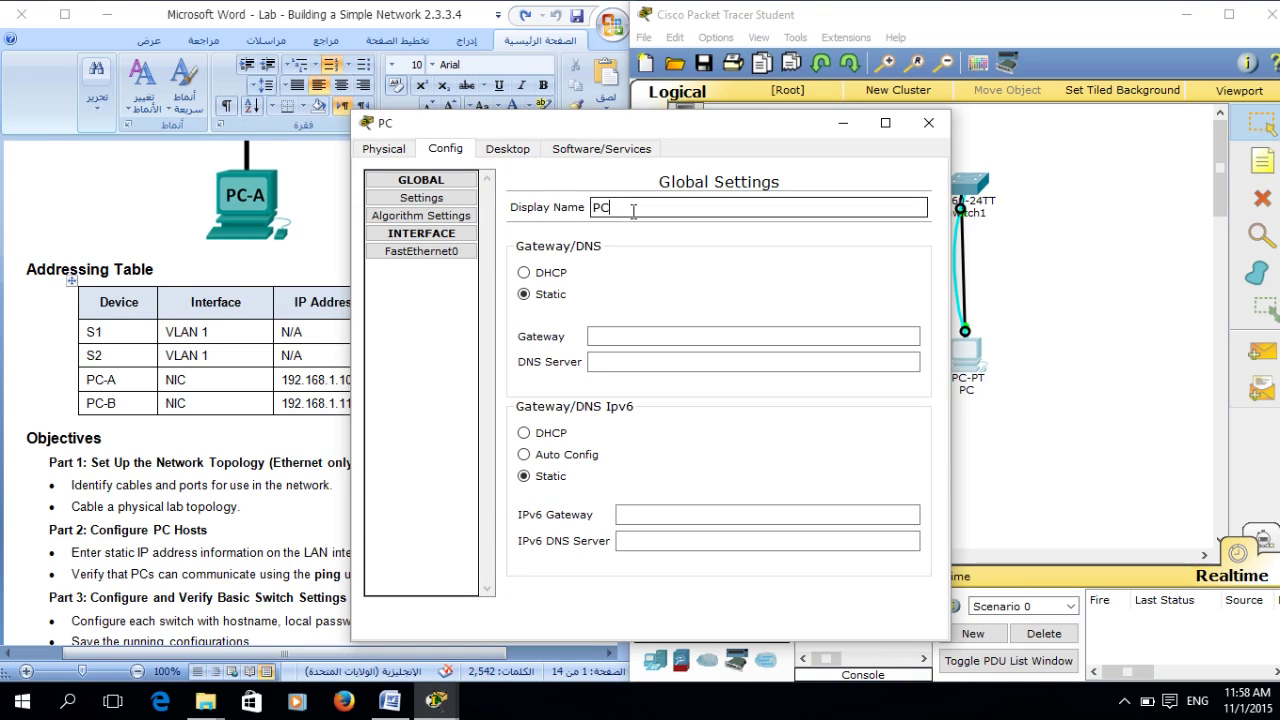
pyautogui.write('-B')
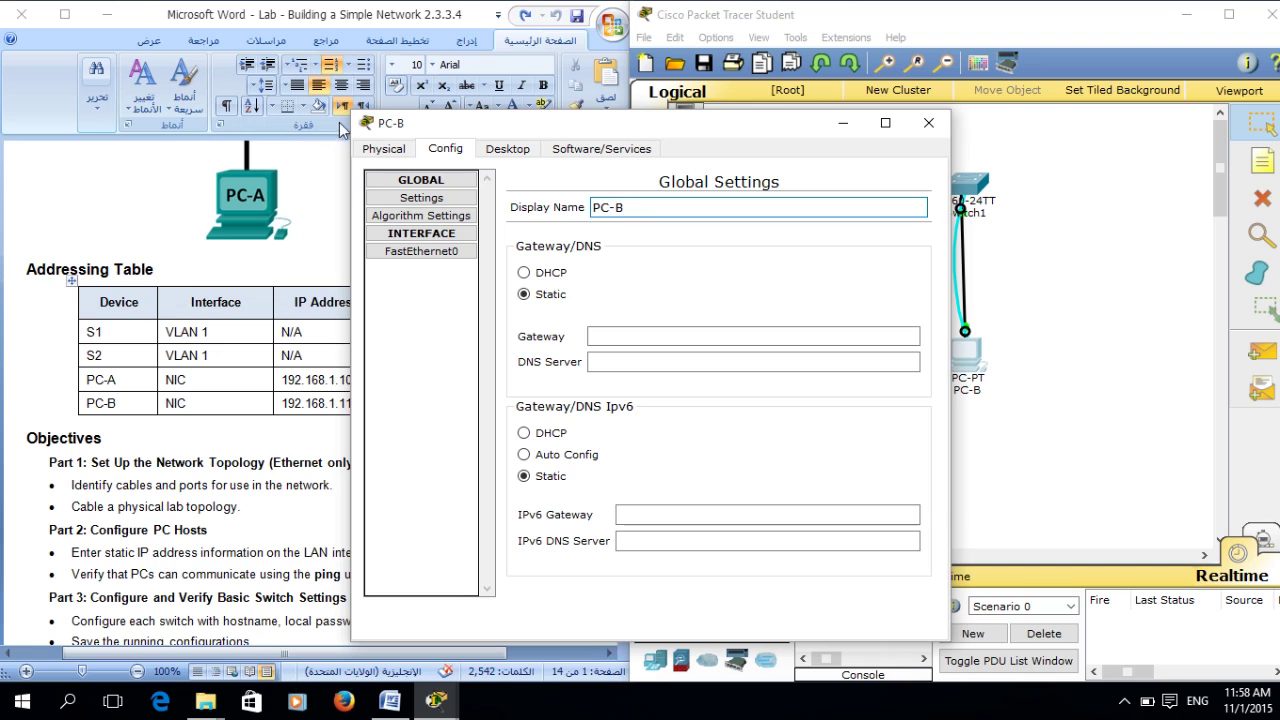
# Give PC-B static IP 192.168.1.11 with subnet mask 255.255.255.0.
pyautogui.click(508, 150)
pyautogui.click(453, 216)
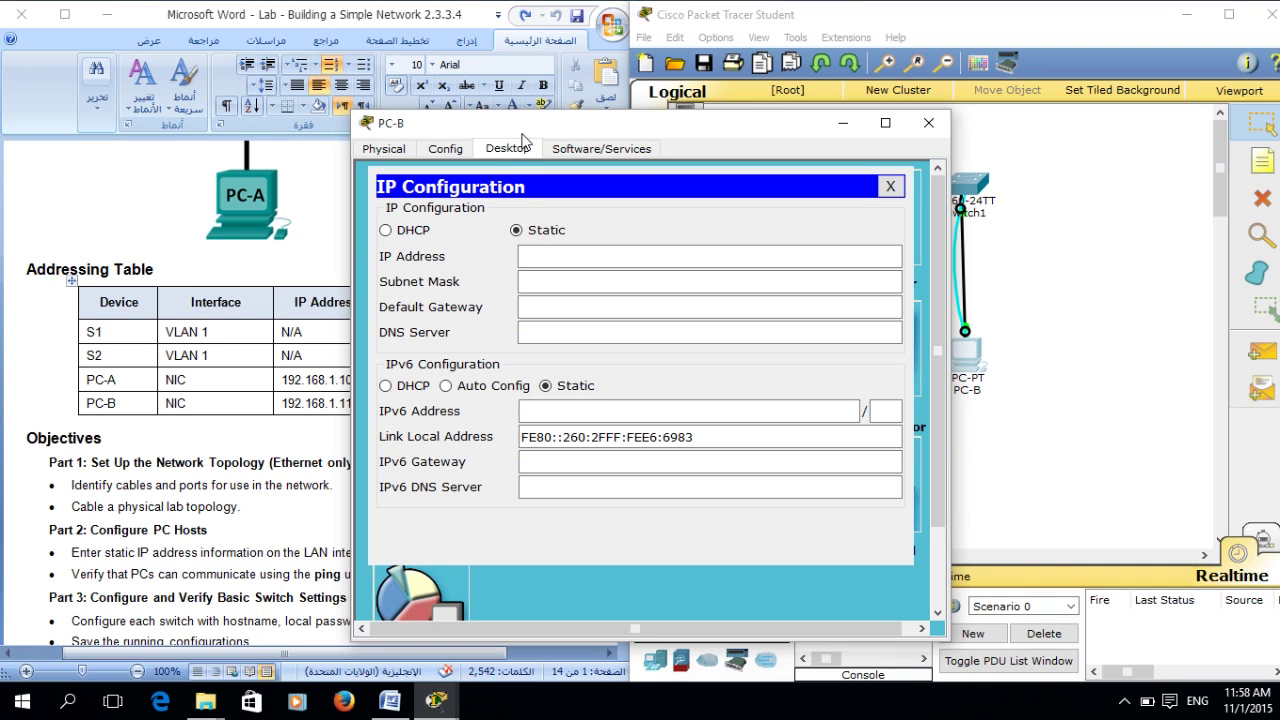
pyautogui.moveTo(527, 137); pyautogui.dragTo(850, 108)
pyautogui.click(866, 224)
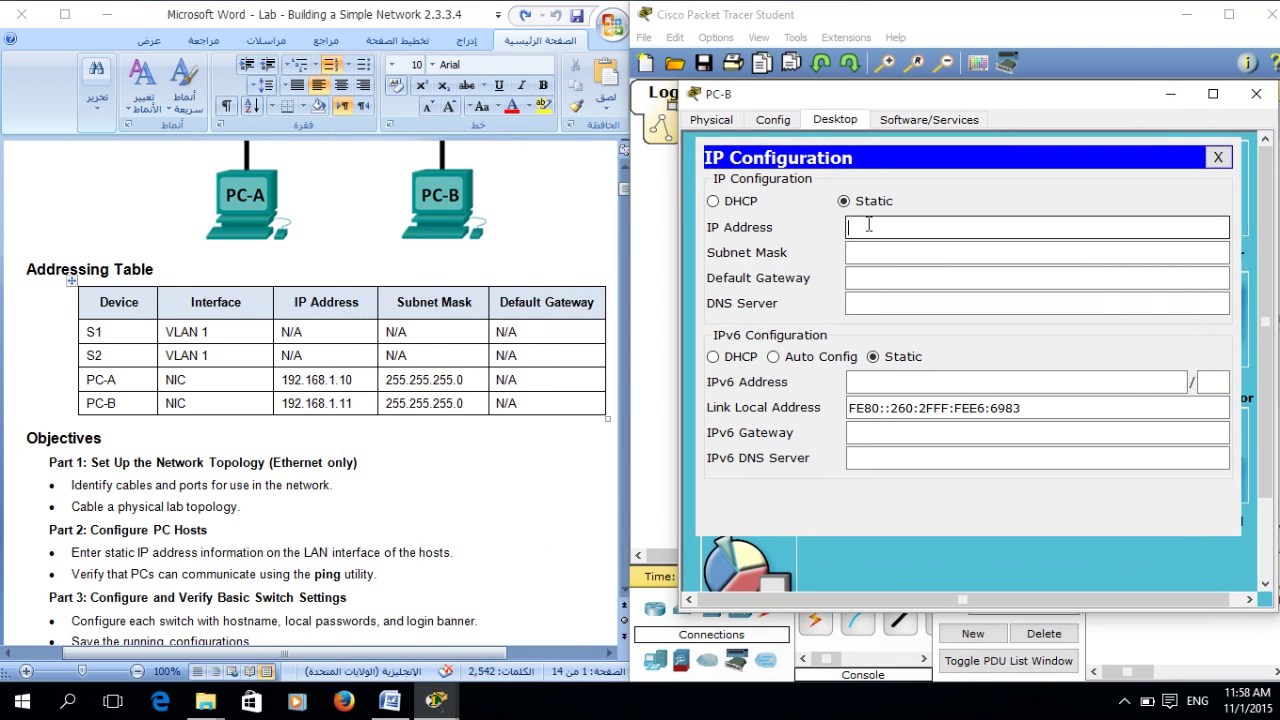
pyautogui.write('192.168.1.11')
pyautogui.click(941, 252)
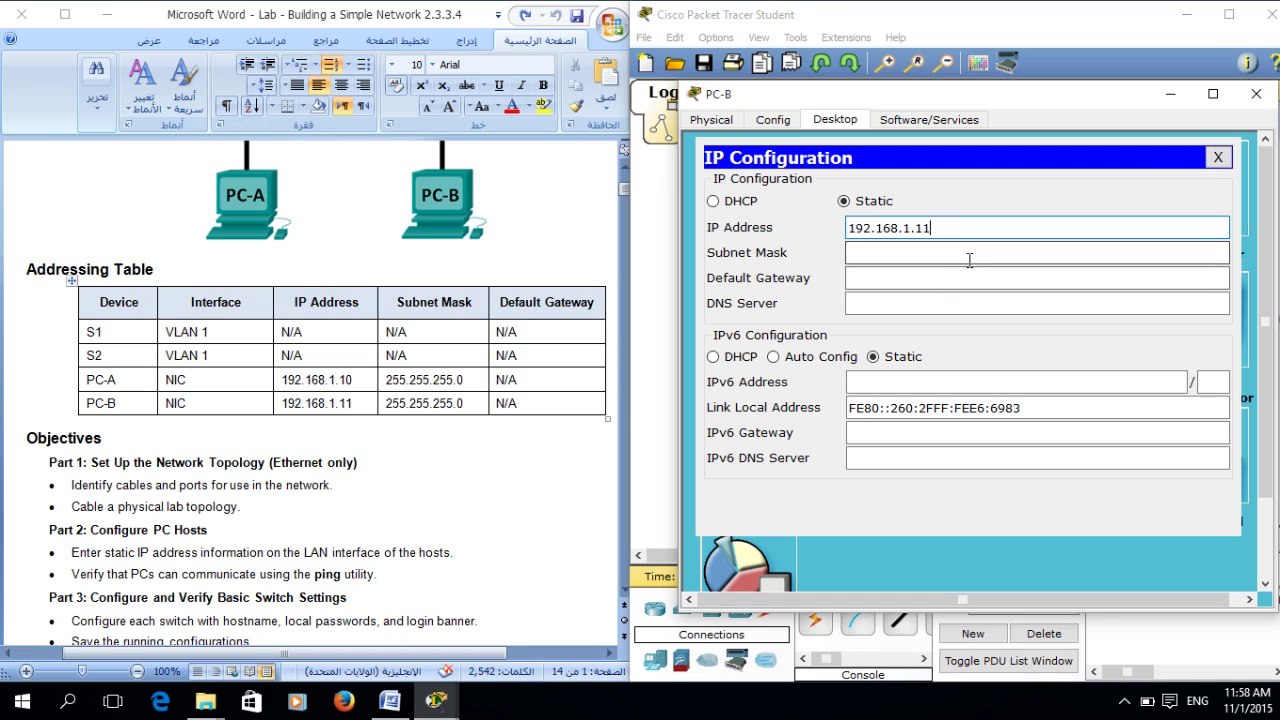
pyautogui.click(1257, 94)
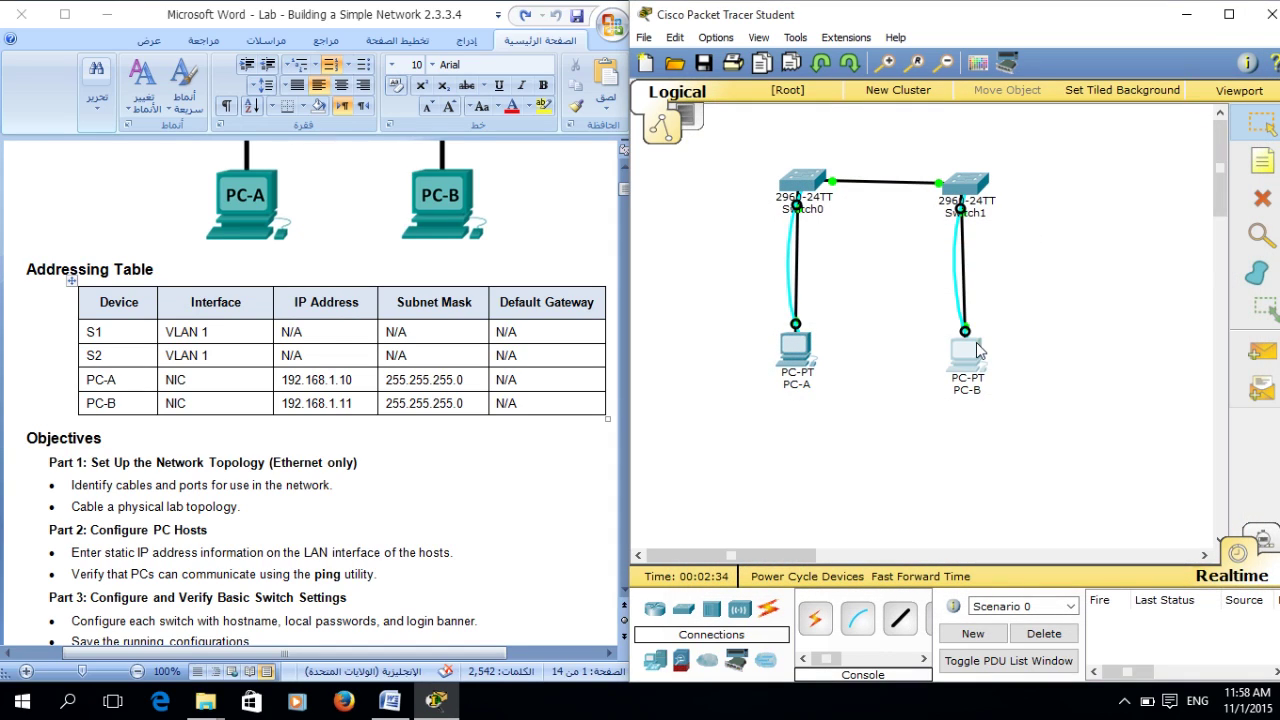
# Nudge PC-B into place and review the next part of the lab document.
pyautogui.moveTo(974, 346); pyautogui.dragTo(972, 344)
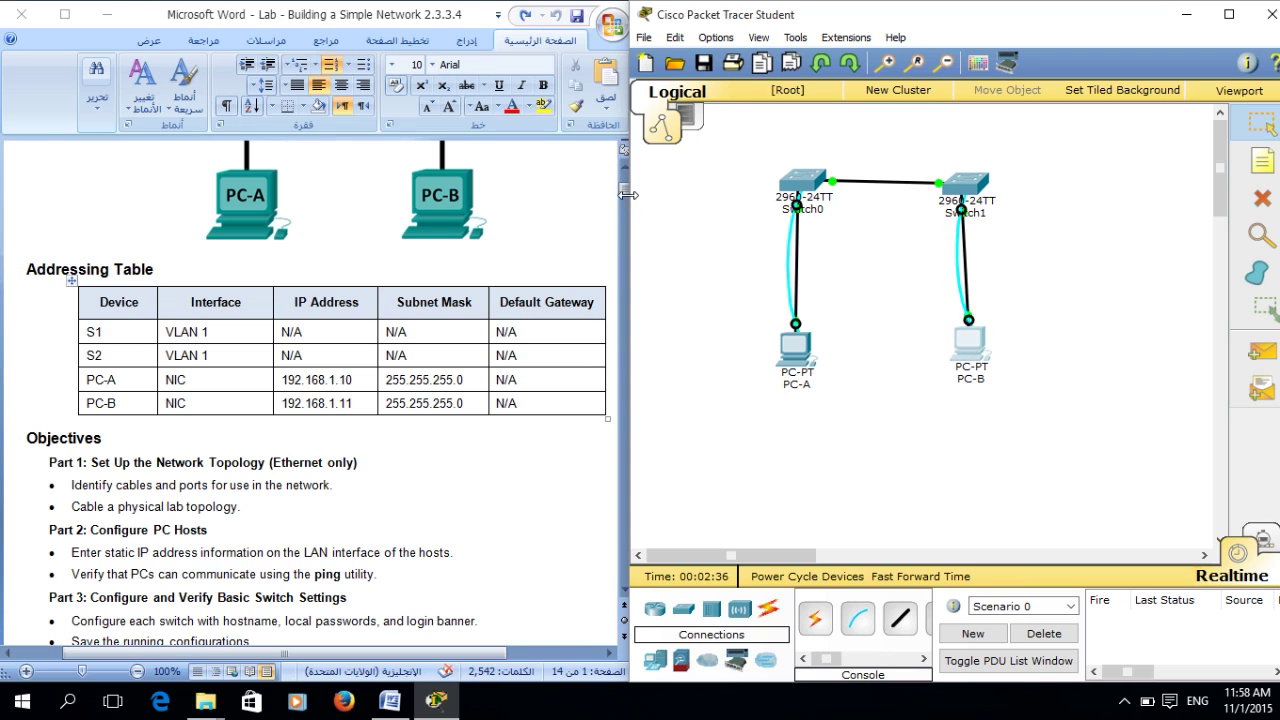
pyautogui.click(437, 500)
pyautogui.scroll(-2, 470, 460)
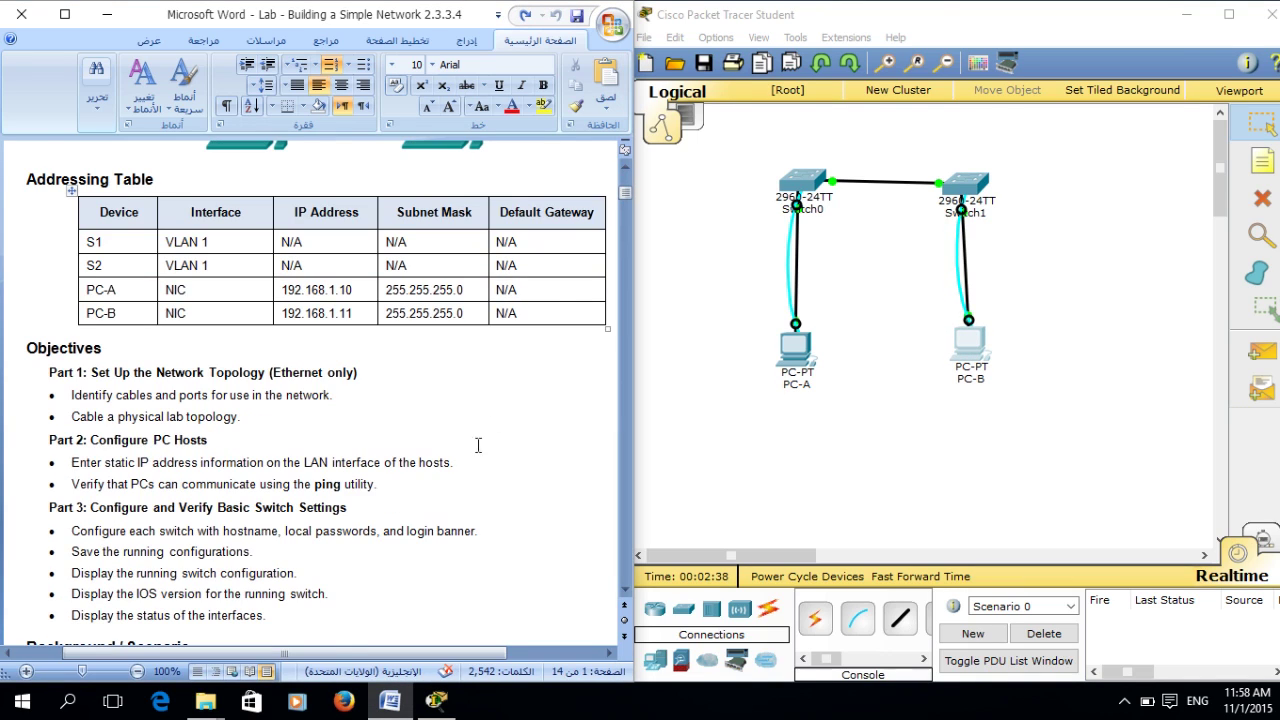
pyautogui.moveTo(624, 194); pyautogui.dragTo(630, 360)
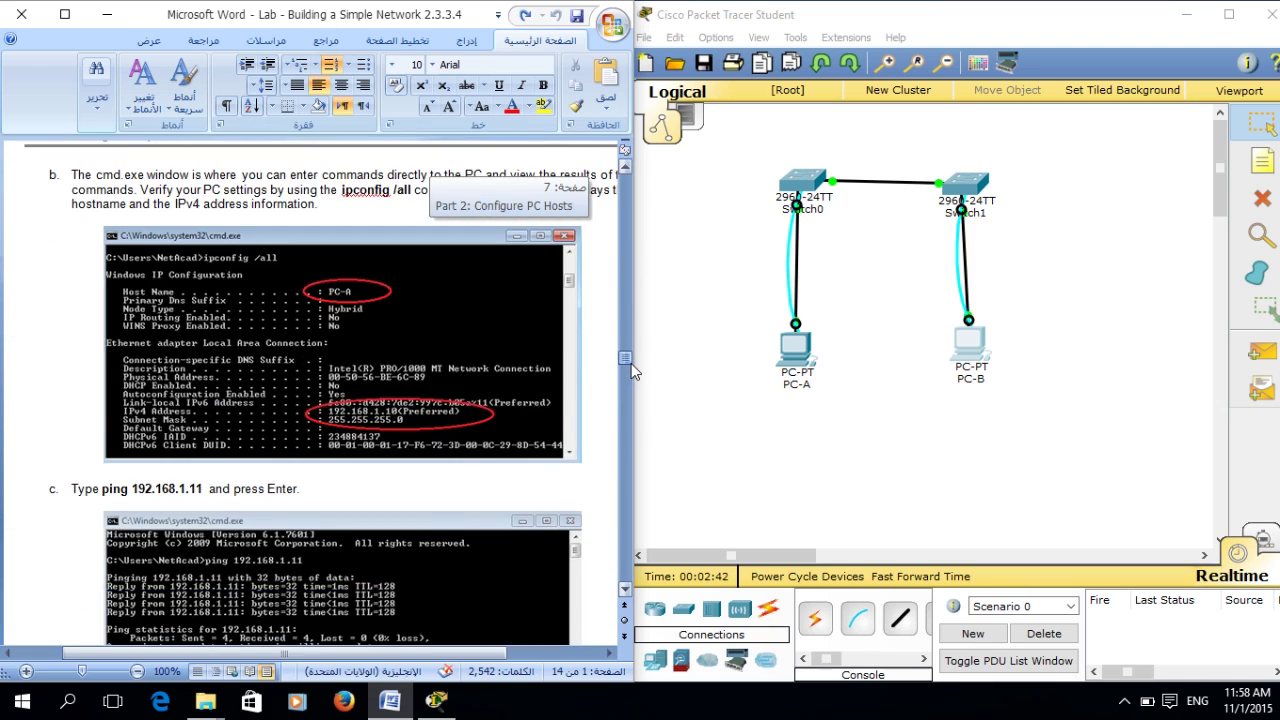
pyautogui.moveTo(630, 362); pyautogui.dragTo(625, 361)
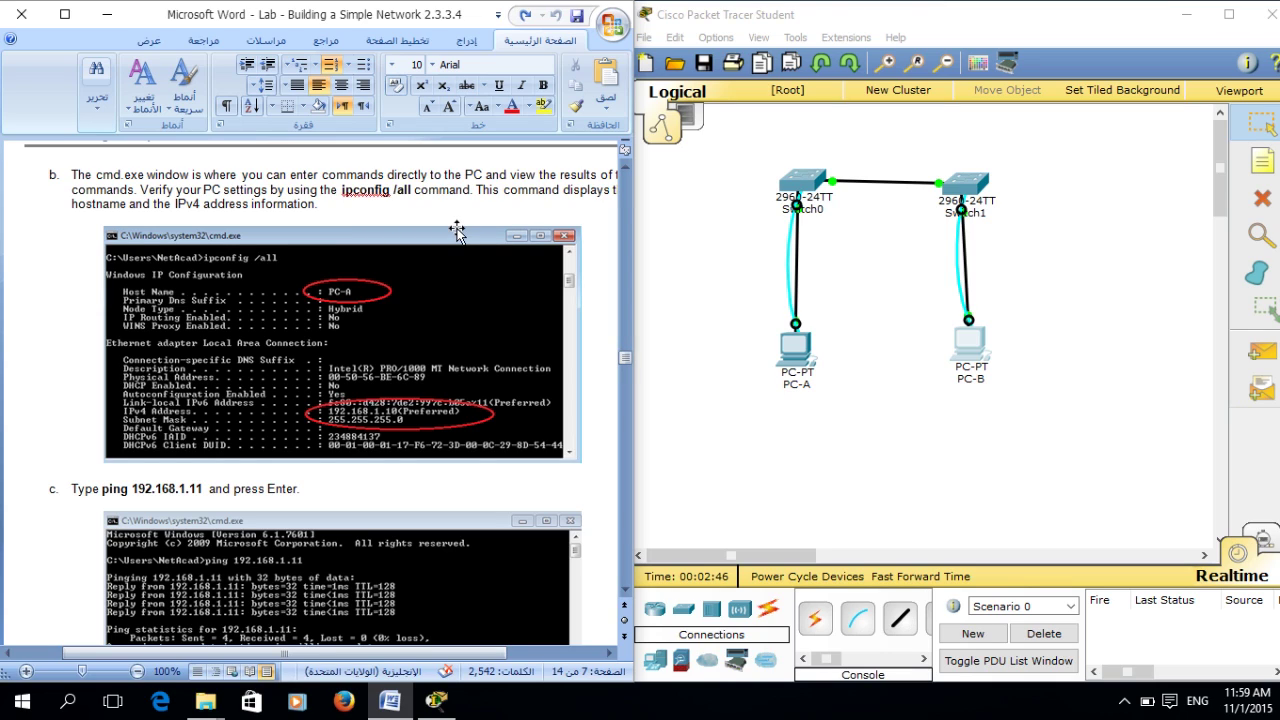
# Run ipconfig /all on PC-A's command prompt and highlight the IP address and mask lines.
pyautogui.click(798, 358)
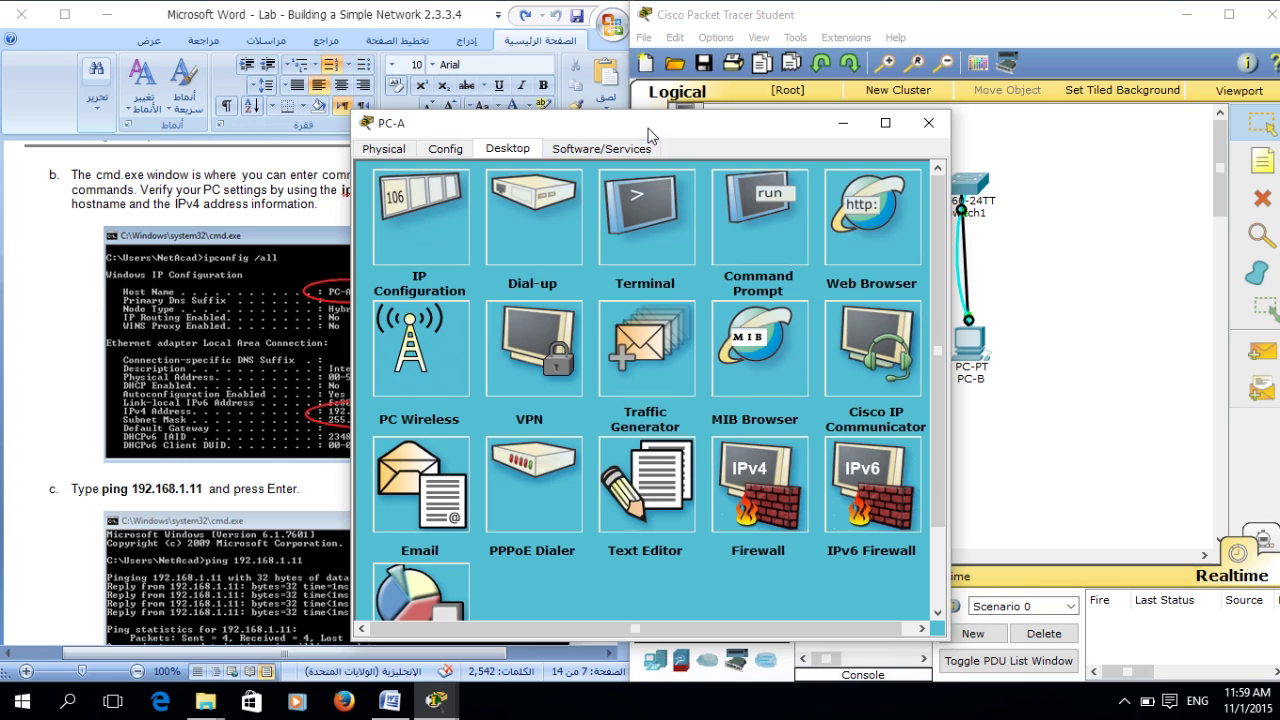
pyautogui.moveTo(645, 131)
pyautogui.mouseDown()
pyautogui.moveTo(929, 140)
pyautogui.moveTo(972, 119)
pyautogui.mouseUp()
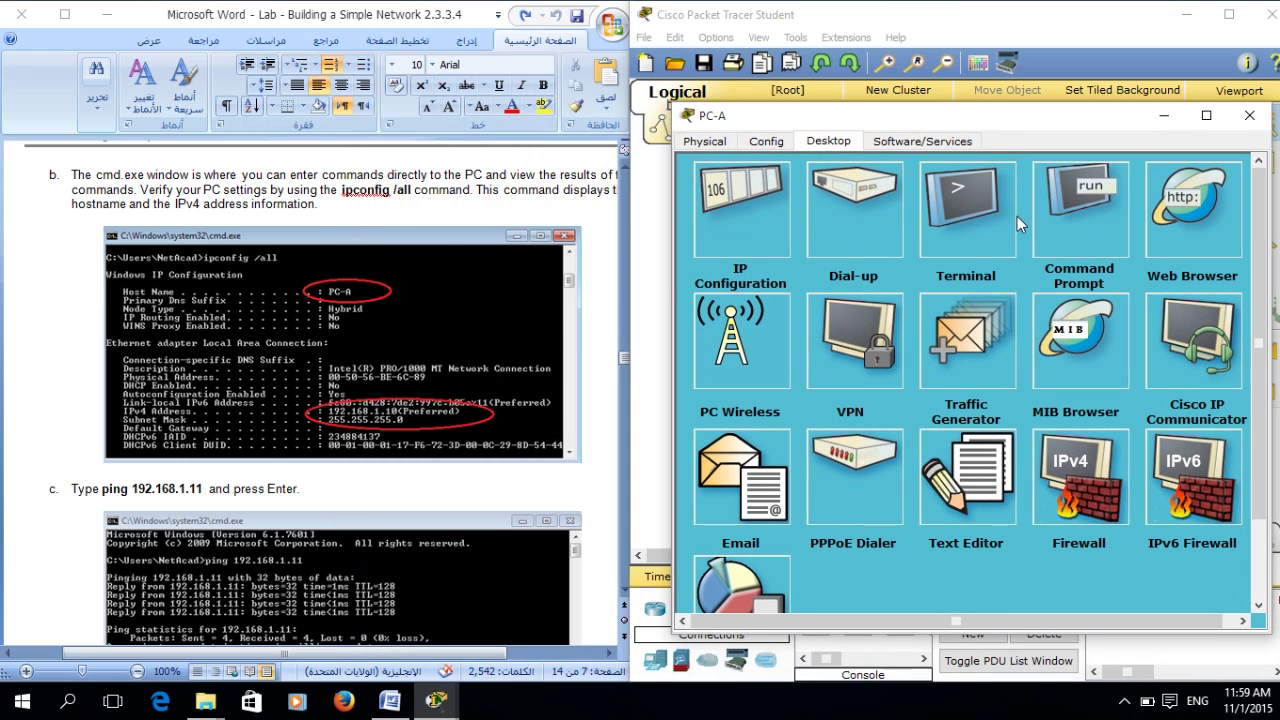
pyautogui.click(1080, 203)
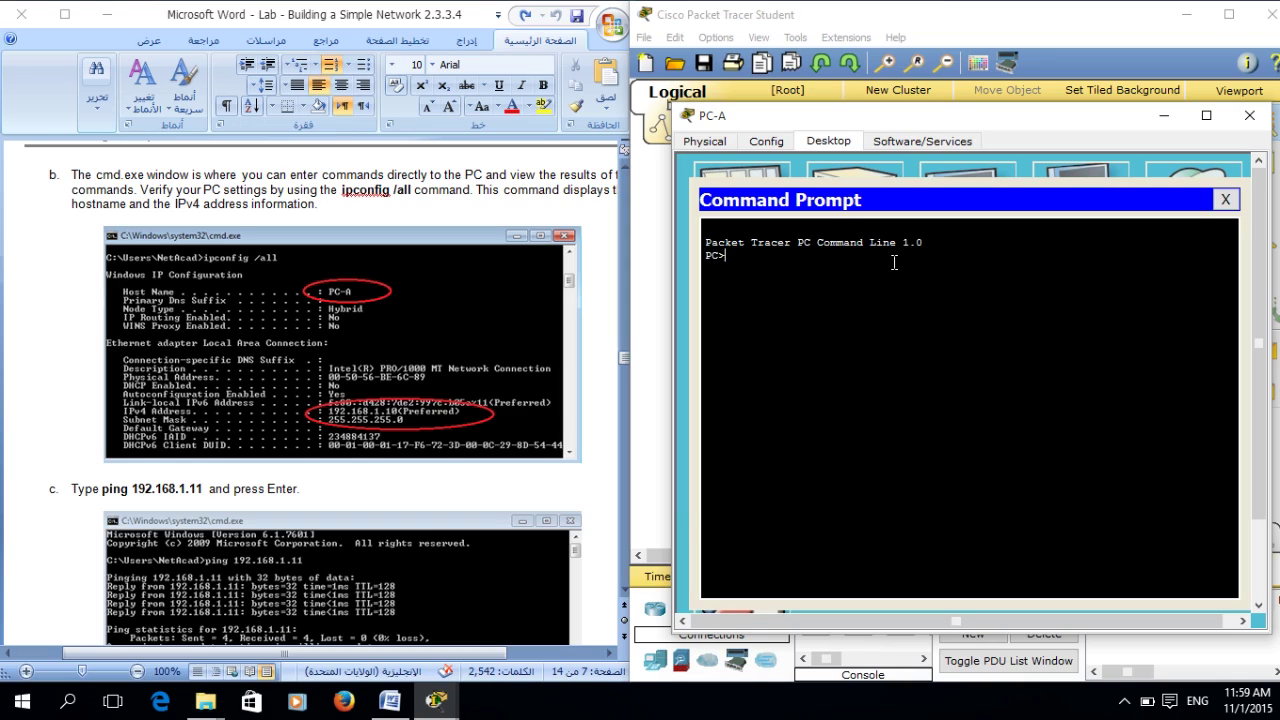
pyautogui.write('ipconfig')
pyautogui.write(' /all')
pyautogui.press('Return')
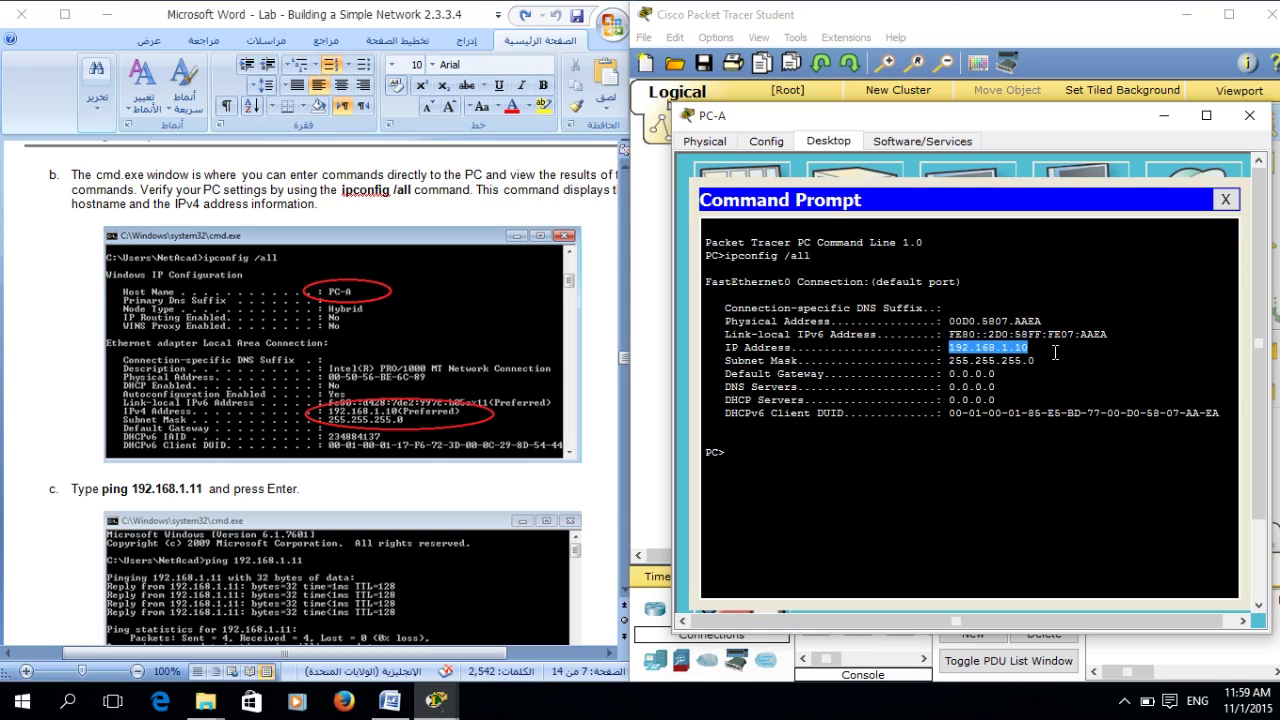
pyautogui.moveTo(950, 345); pyautogui.dragTo(1060, 362)
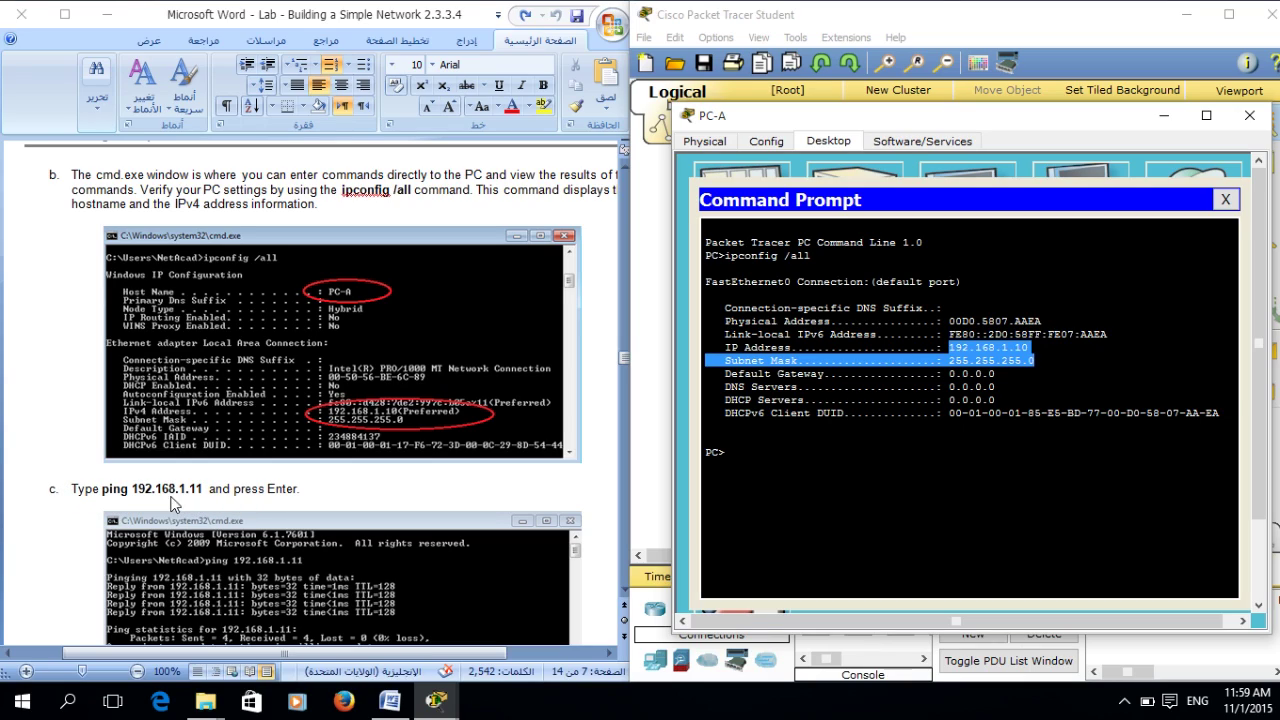
# Ping 192.168.1.11 from PC-A's command prompt.
pyautogui.click(773, 486)
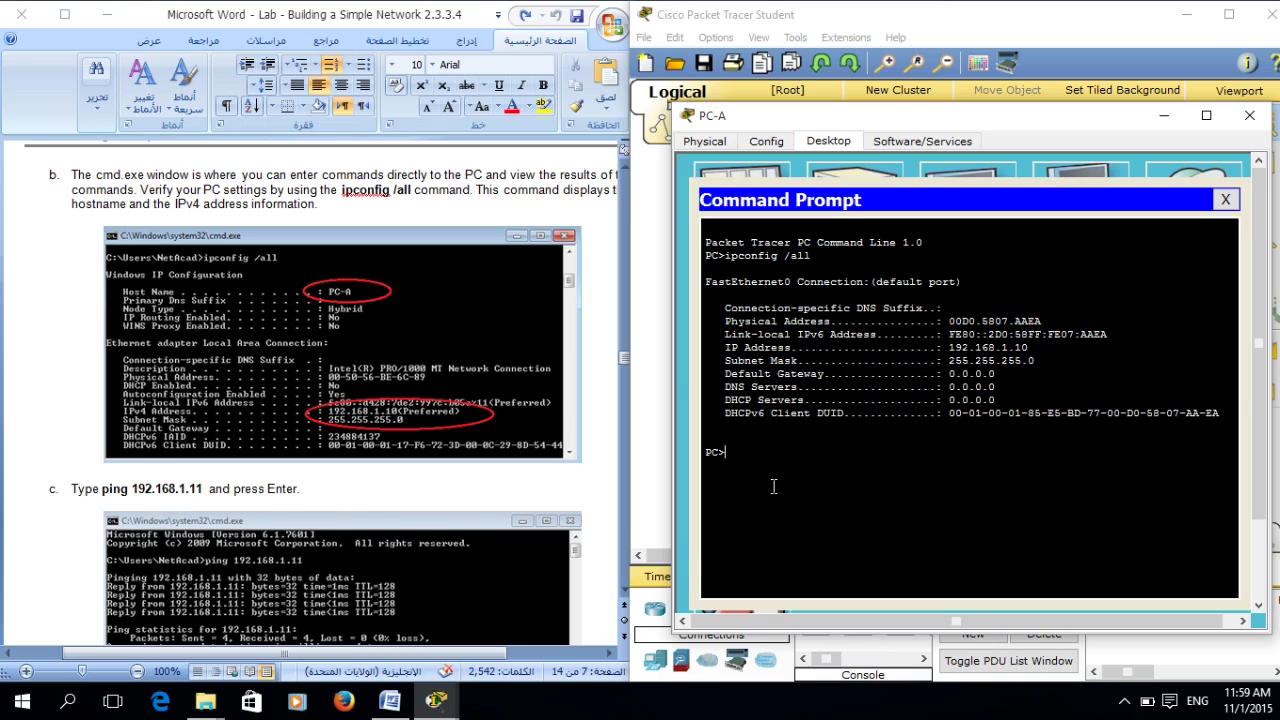
pyautogui.write('ping ')
pyautogui.write('192.168.')
pyautogui.write('1.11')
pyautogui.press('Return')
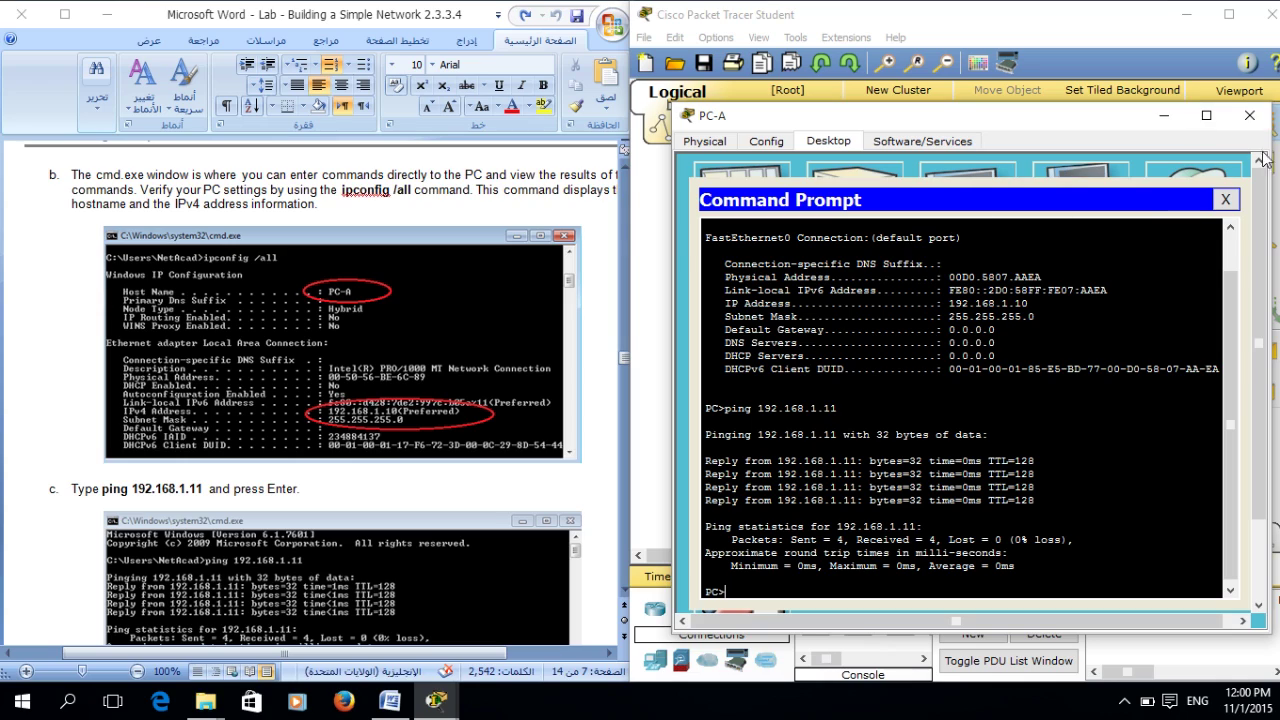
# Scroll the Word lab document down to Part 3.
pyautogui.click(237, 287)
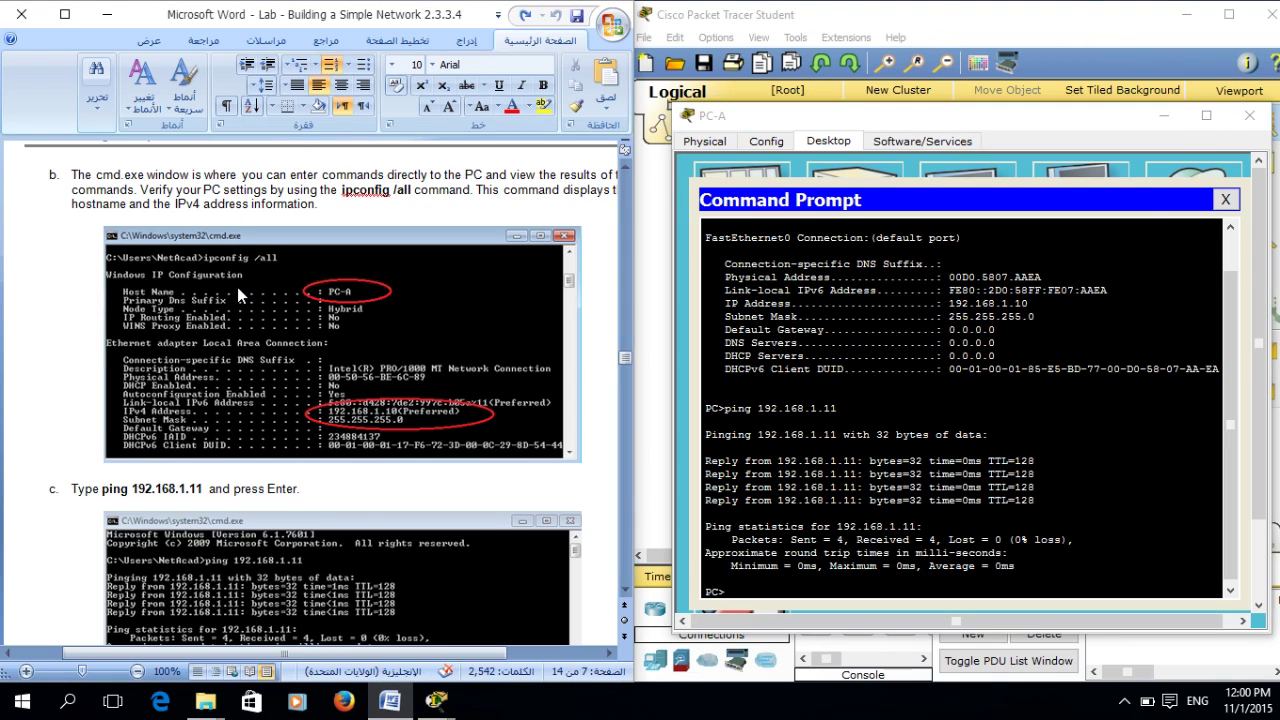
pyautogui.scroll(-3, 237, 287)
pyautogui.scroll(-3, 237, 287)
pyautogui.scroll(-5, 175, 300)
pyautogui.scroll(-5, 188, 410)
pyautogui.scroll(-1, 188, 410)
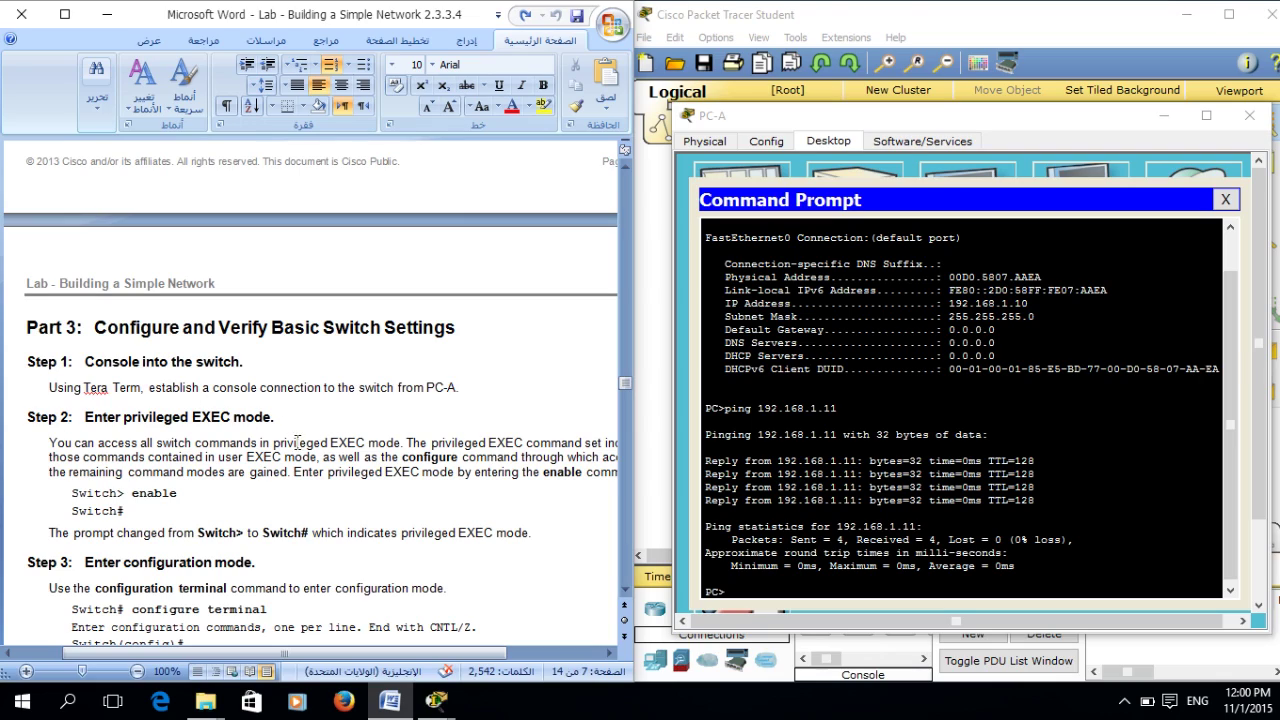
# Reopen PC-A, connect its Terminal to the switch with default settings, and run enable.
pyautogui.click(1257, 123)
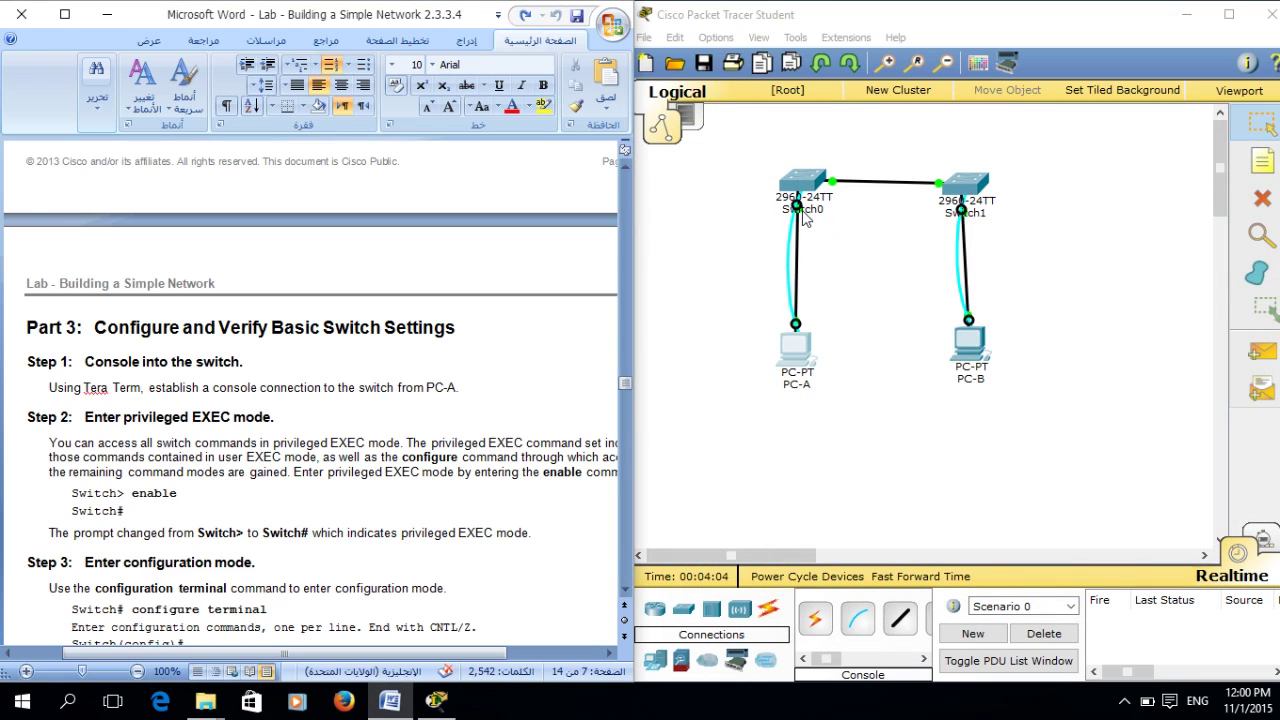
pyautogui.click(800, 356)
pyautogui.moveTo(668, 125); pyautogui.dragTo(950, 121)
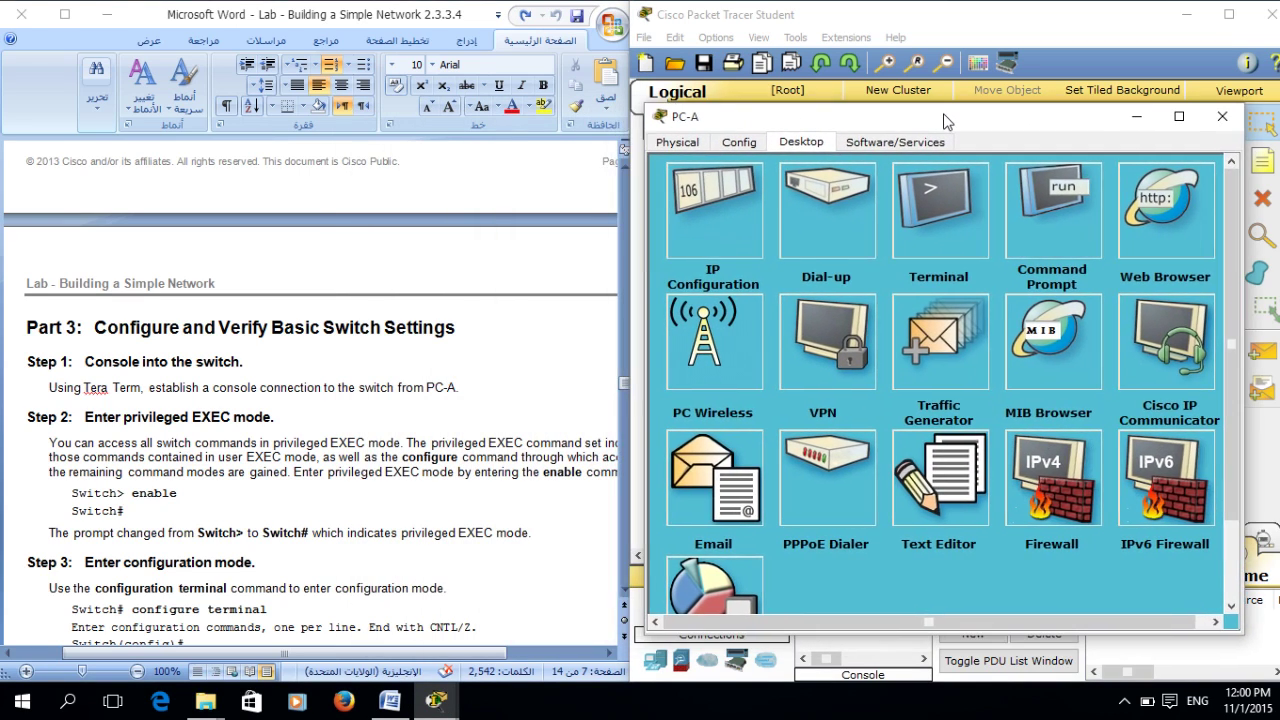
pyautogui.click(950, 222)
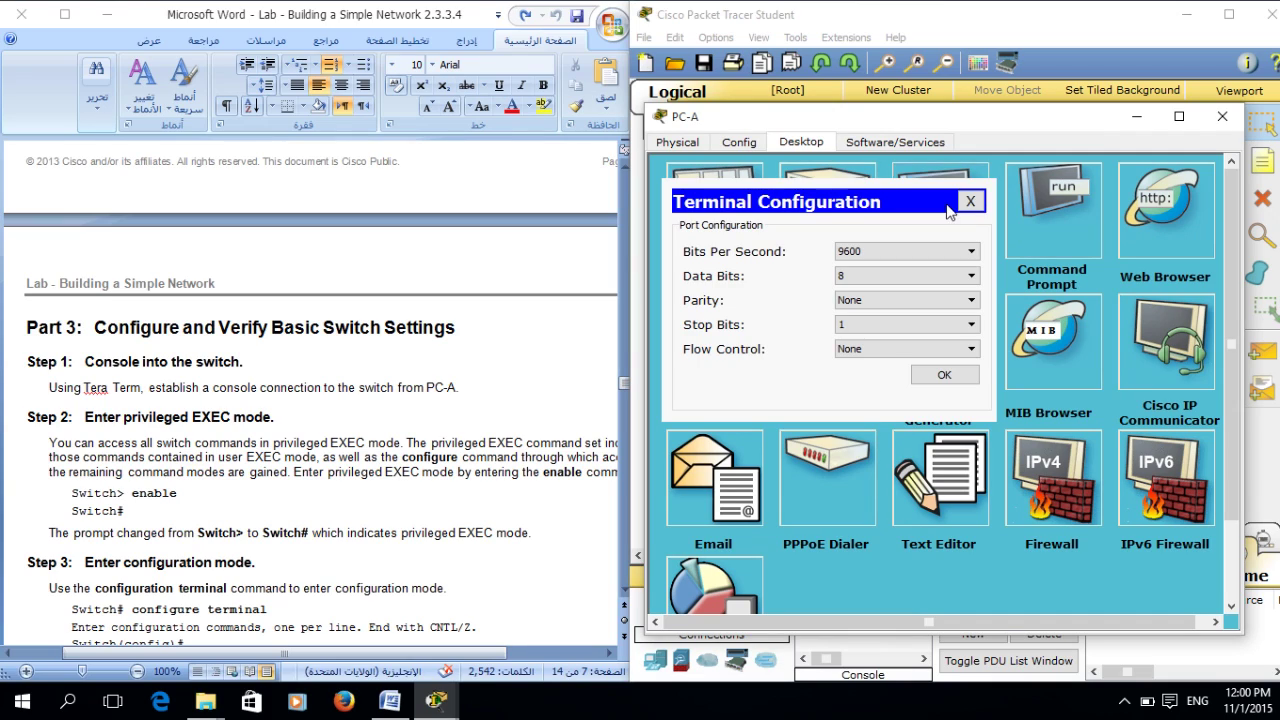
pyautogui.click(944, 378)
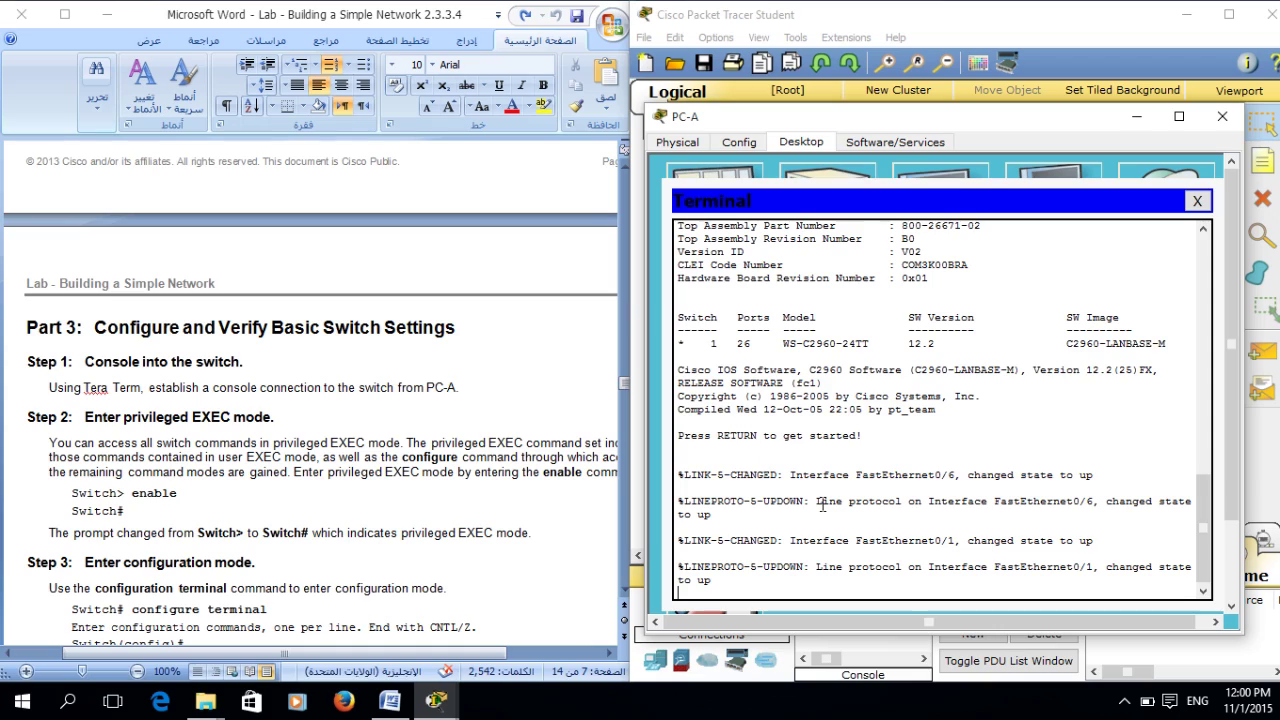
pyautogui.press('Return')
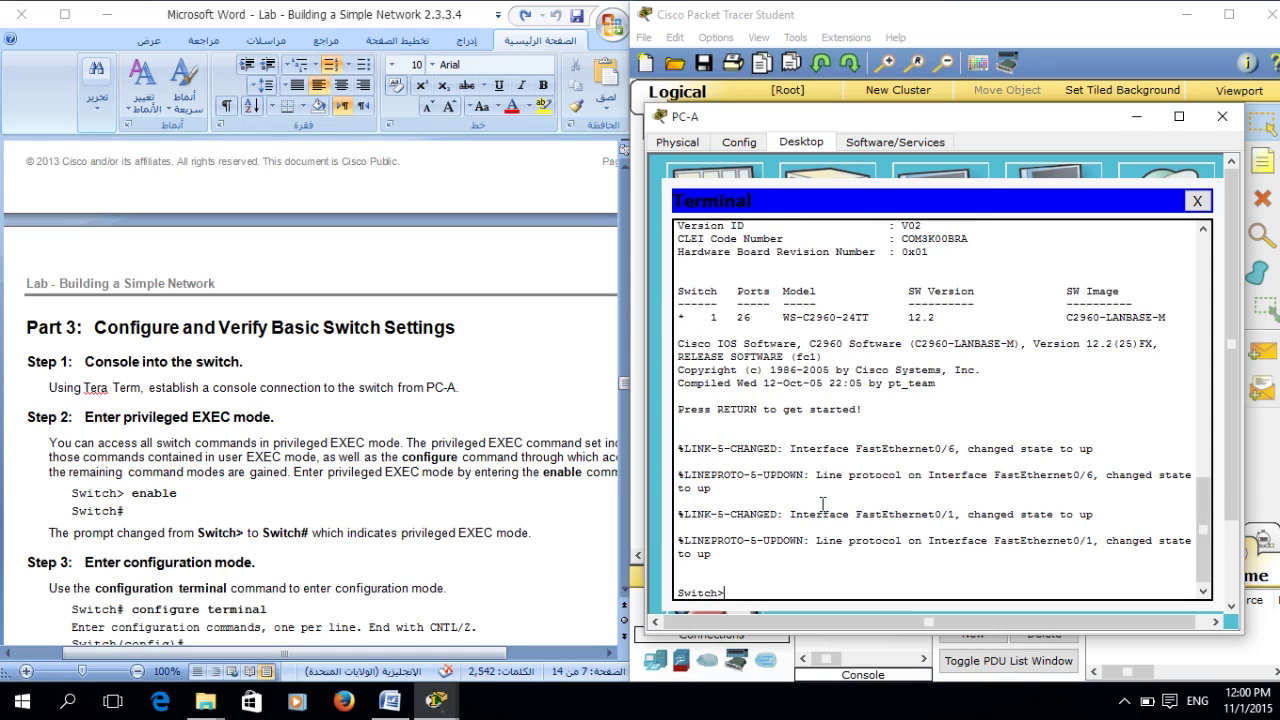
pyautogui.write('ena')
pyautogui.write('ble')
pyautogui.press('Return')
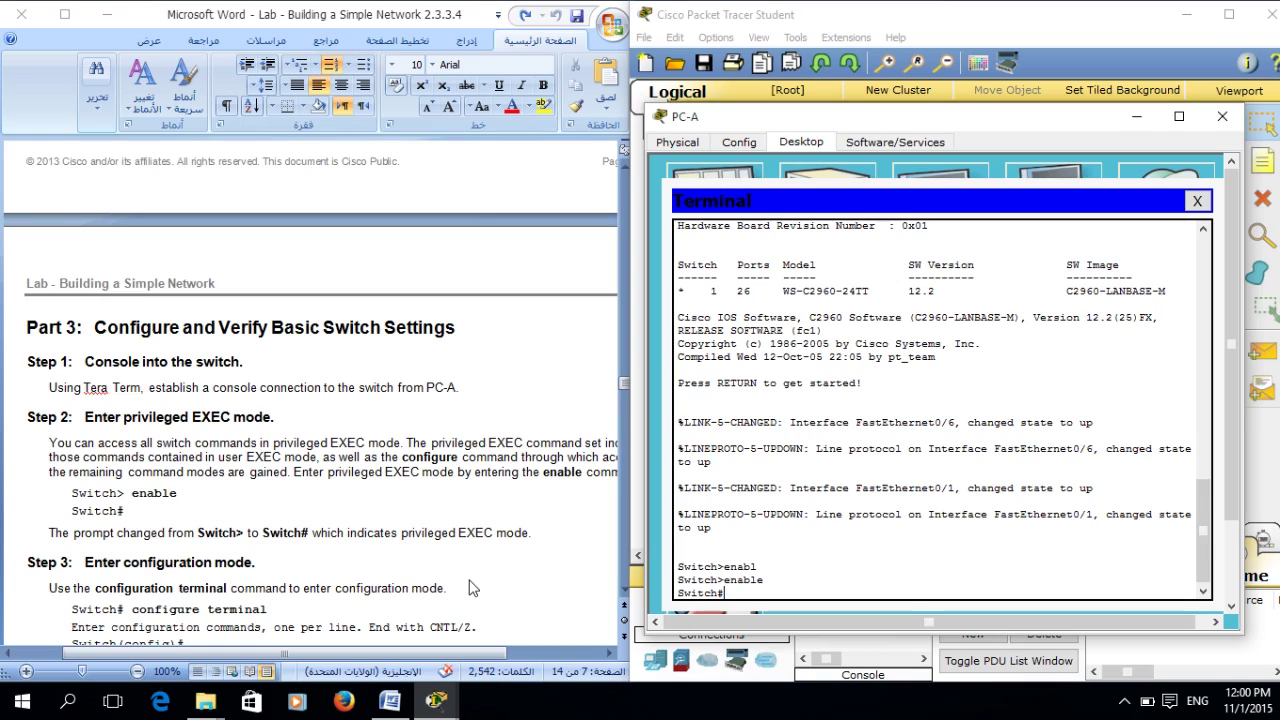
# Enter global configuration mode with configure terminal.
pyautogui.write('conf')
pyautogui.press('Tab')
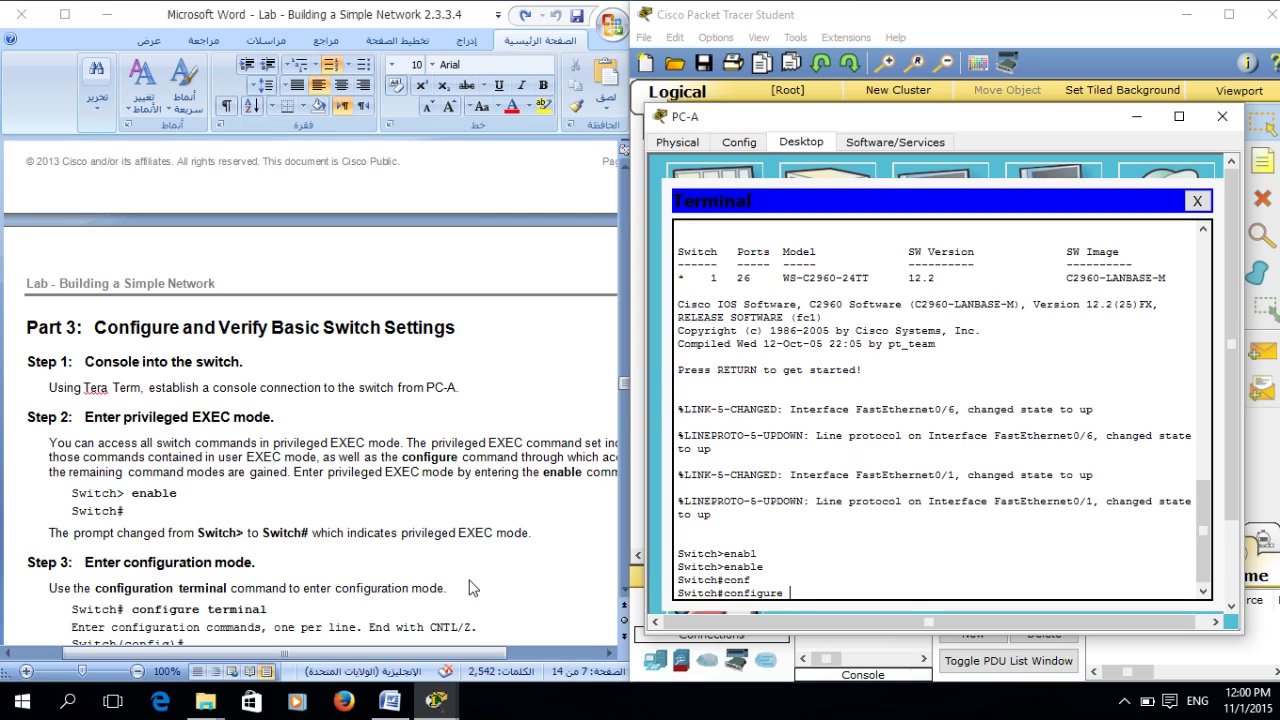
pyautogui.write('t')
pyautogui.press('Tab')
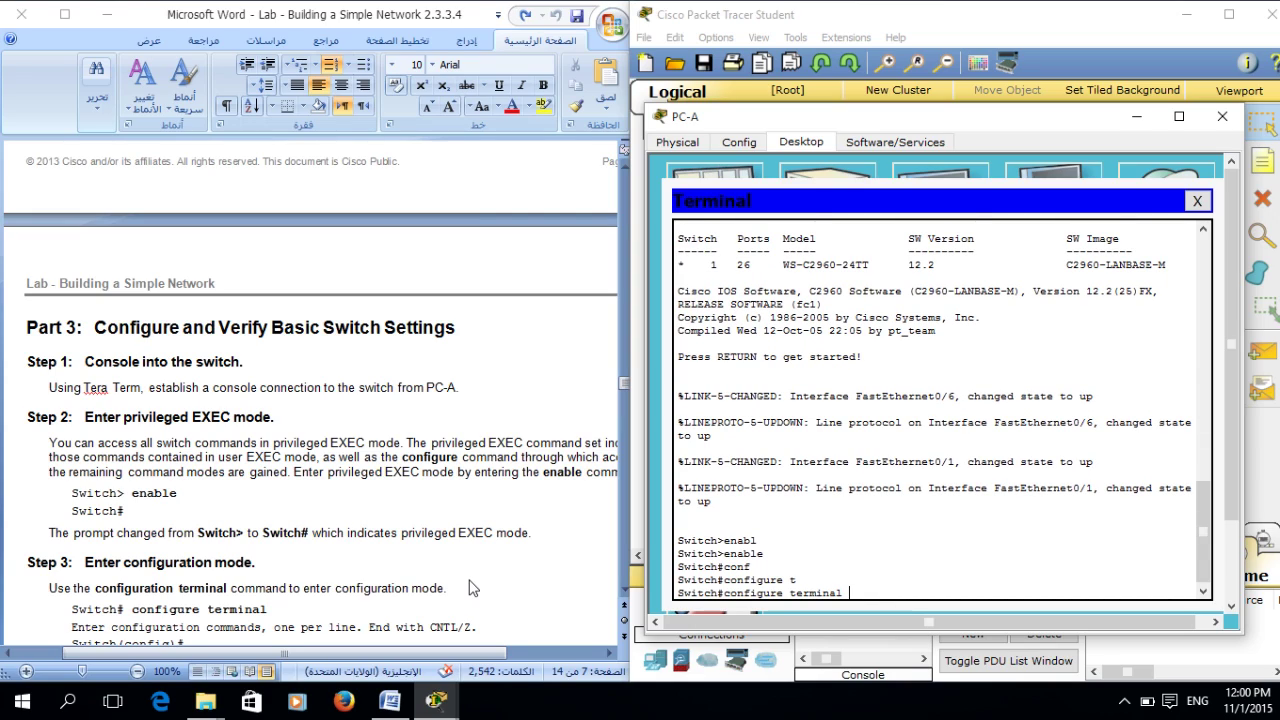
pyautogui.press('Return')
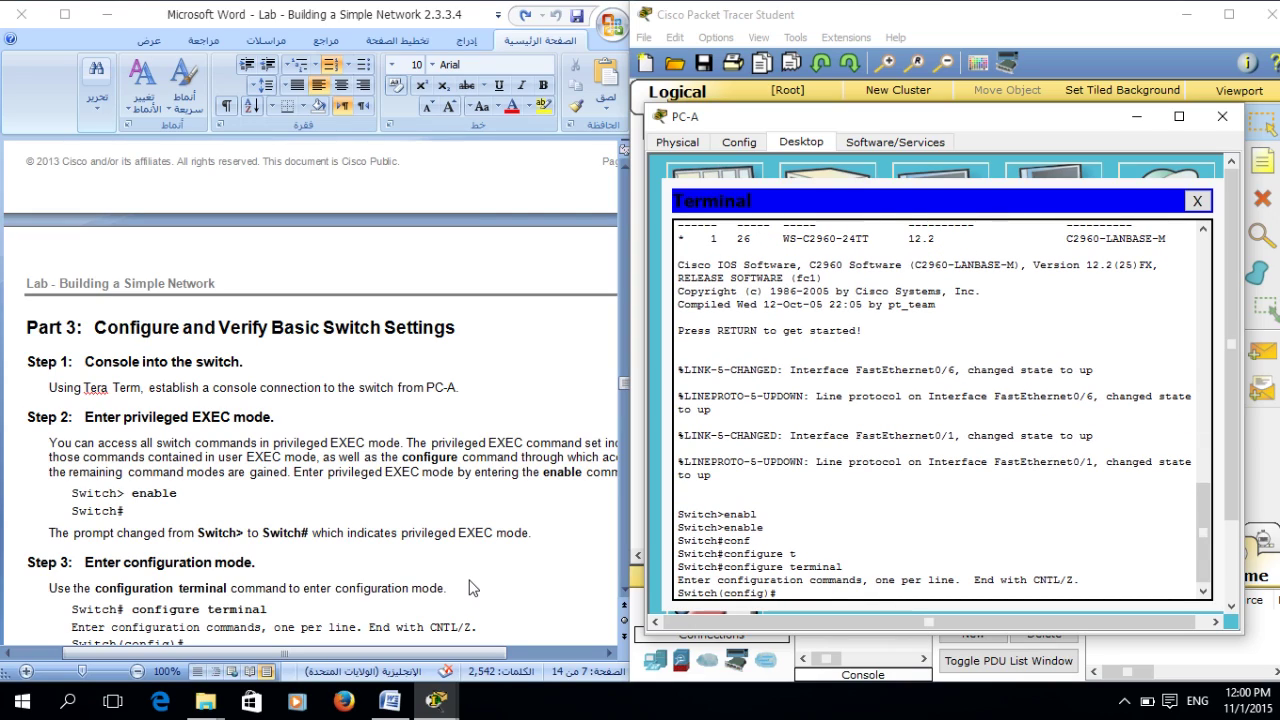
# Check the lab steps, then set the switch hostname to S1.
pyautogui.click(380, 560)
pyautogui.scroll(-2, 380, 558)
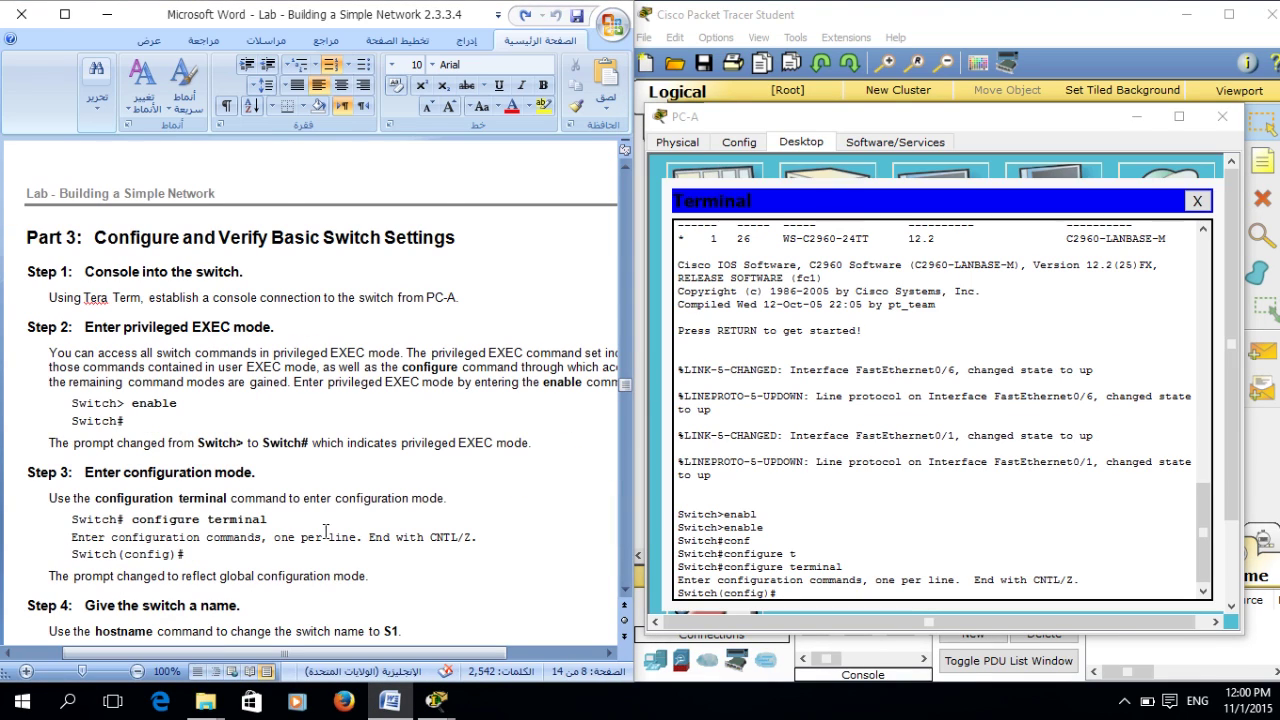
pyautogui.scroll(-1, 325, 531)
pyautogui.scroll(1, 250, 570)
pyautogui.click(827, 593)
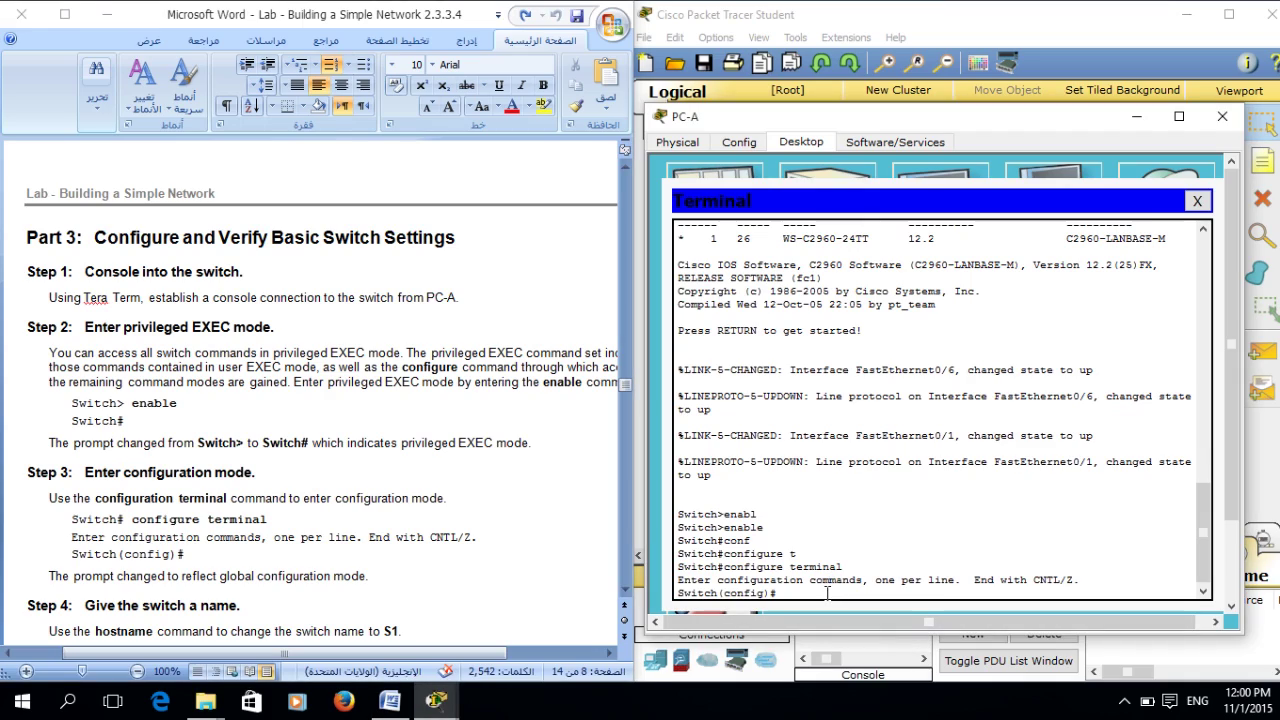
pyautogui.write('hos')
pyautogui.press('Tab')
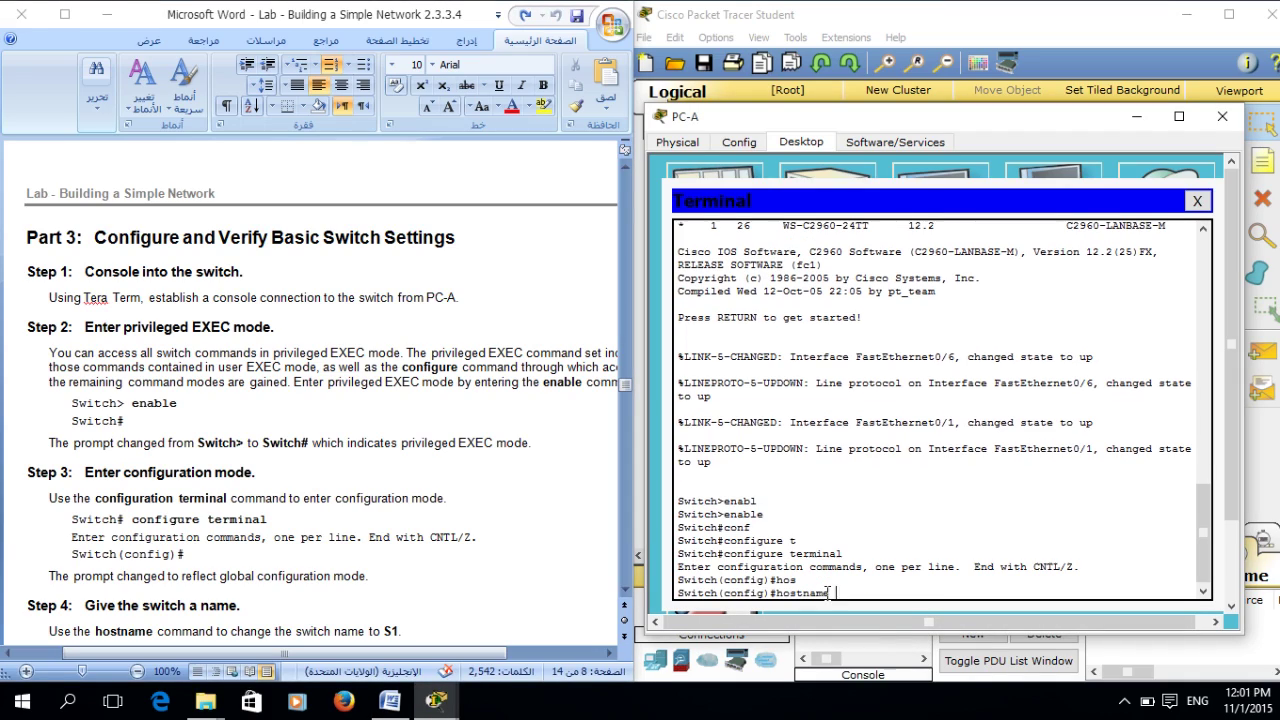
pyautogui.write('1')
pyautogui.press('Return')
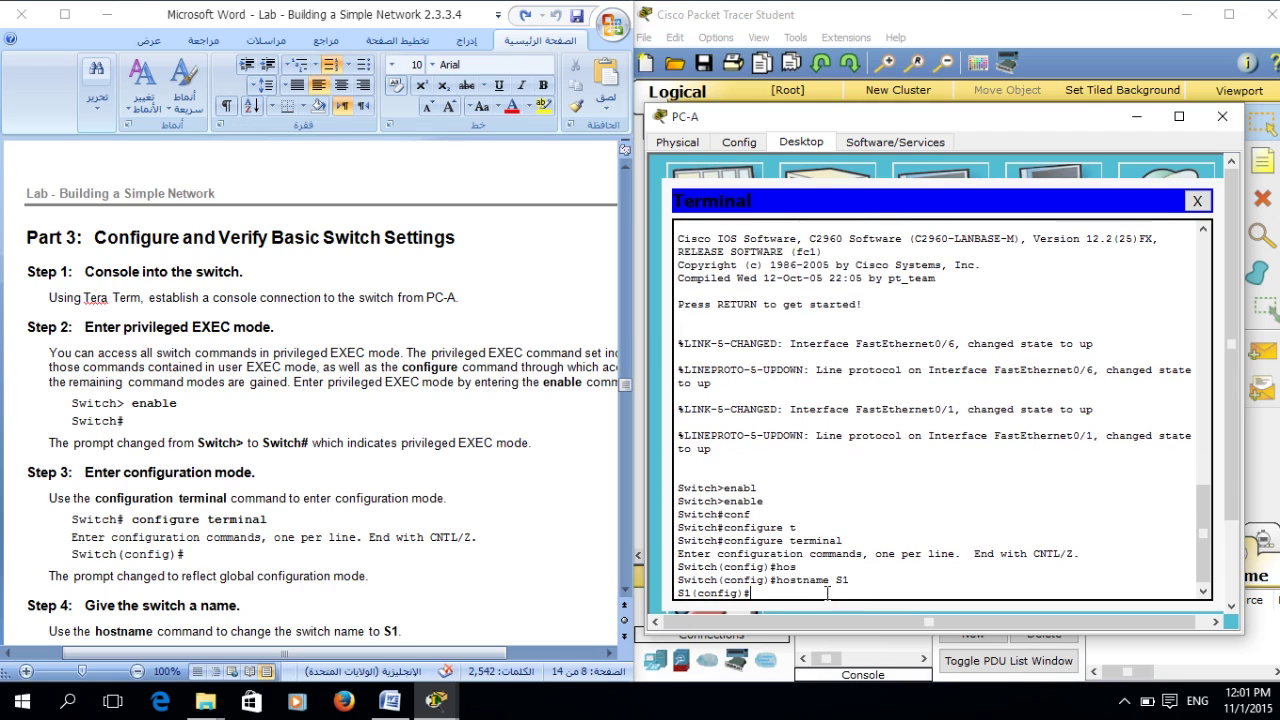
# Run 'no ip domain-lookup' on S1.
pyautogui.click(357, 593)
pyautogui.scroll(-2, 357, 593)
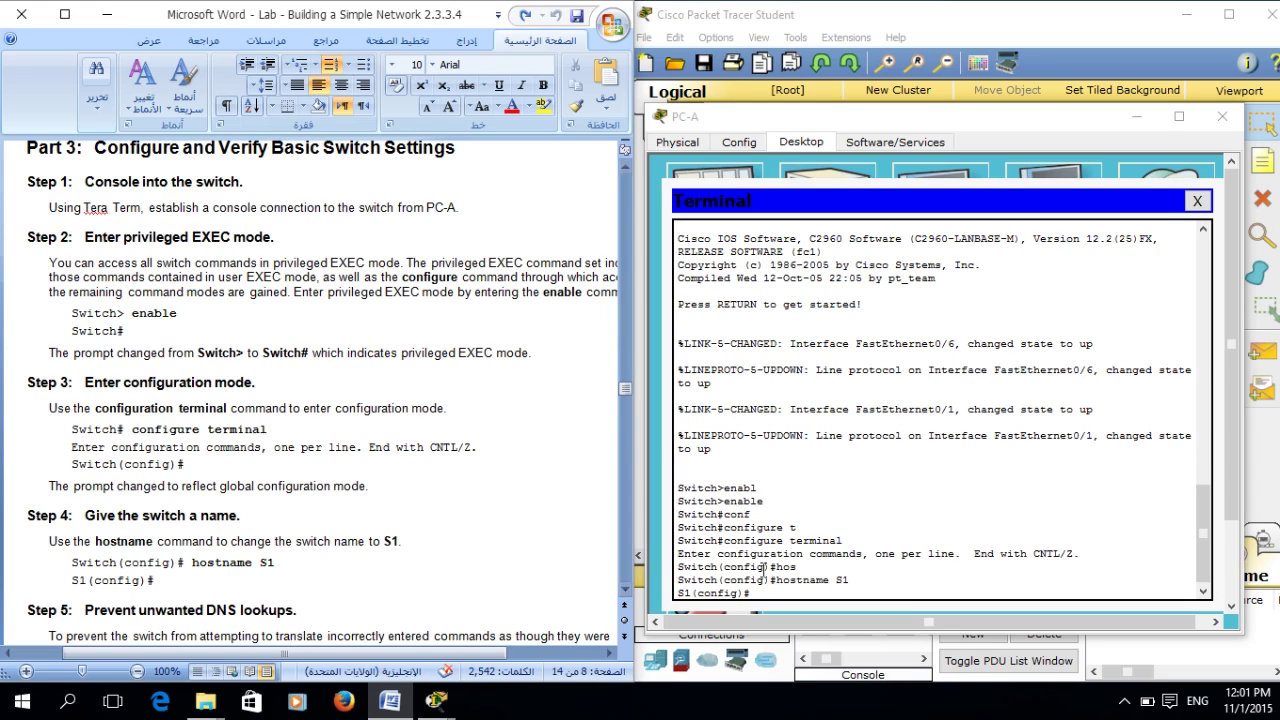
pyautogui.click(776, 596)
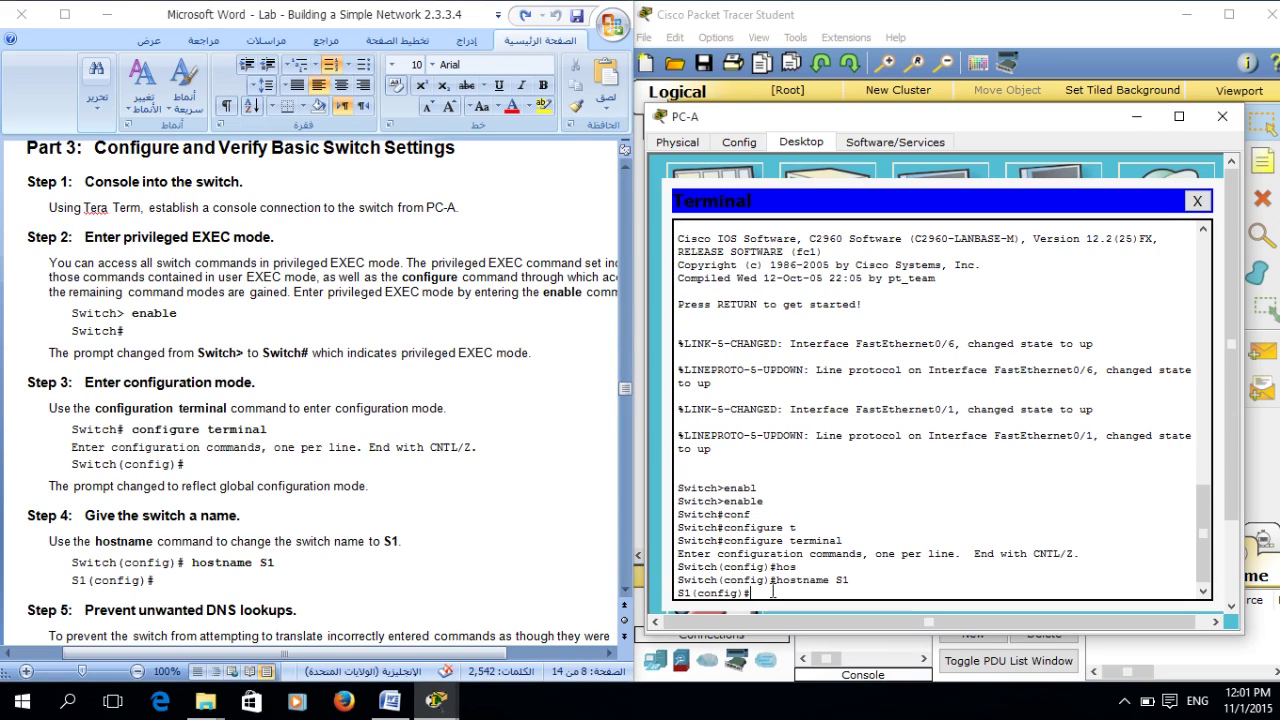
pyautogui.write('no ip domain-')
pyautogui.write('loo')
pyautogui.press('Tab')
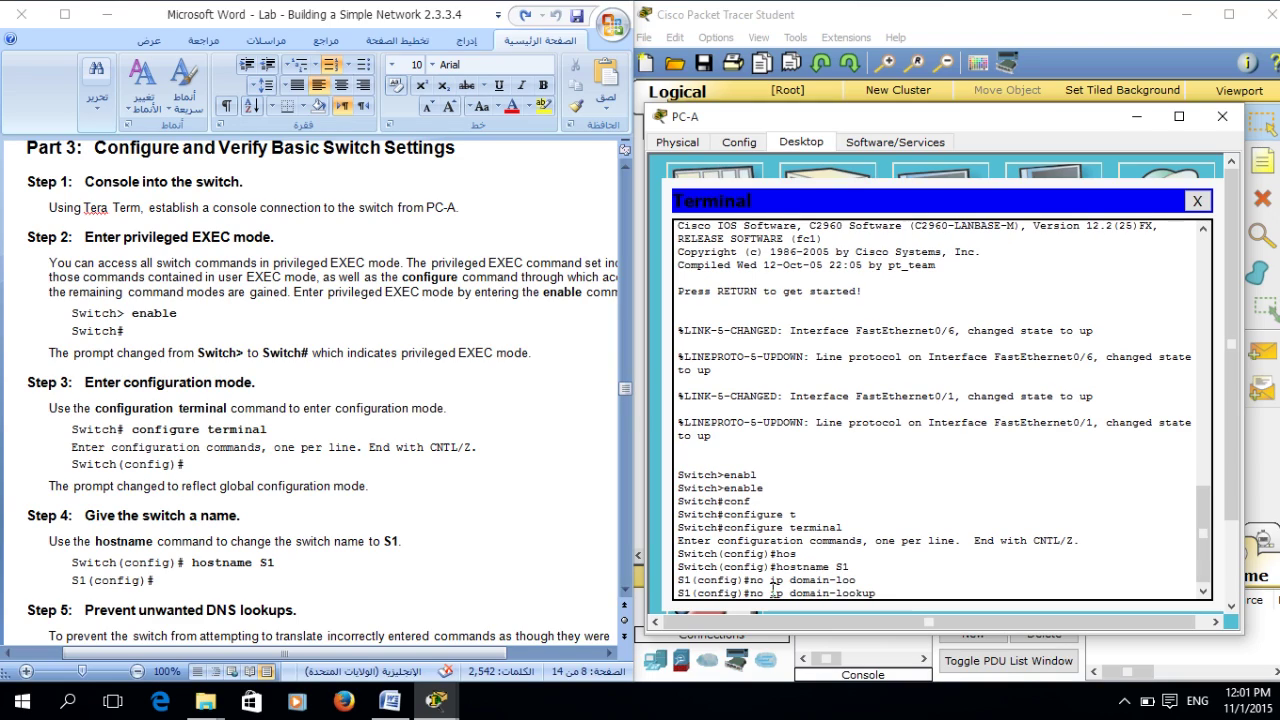
pyautogui.press('Return')
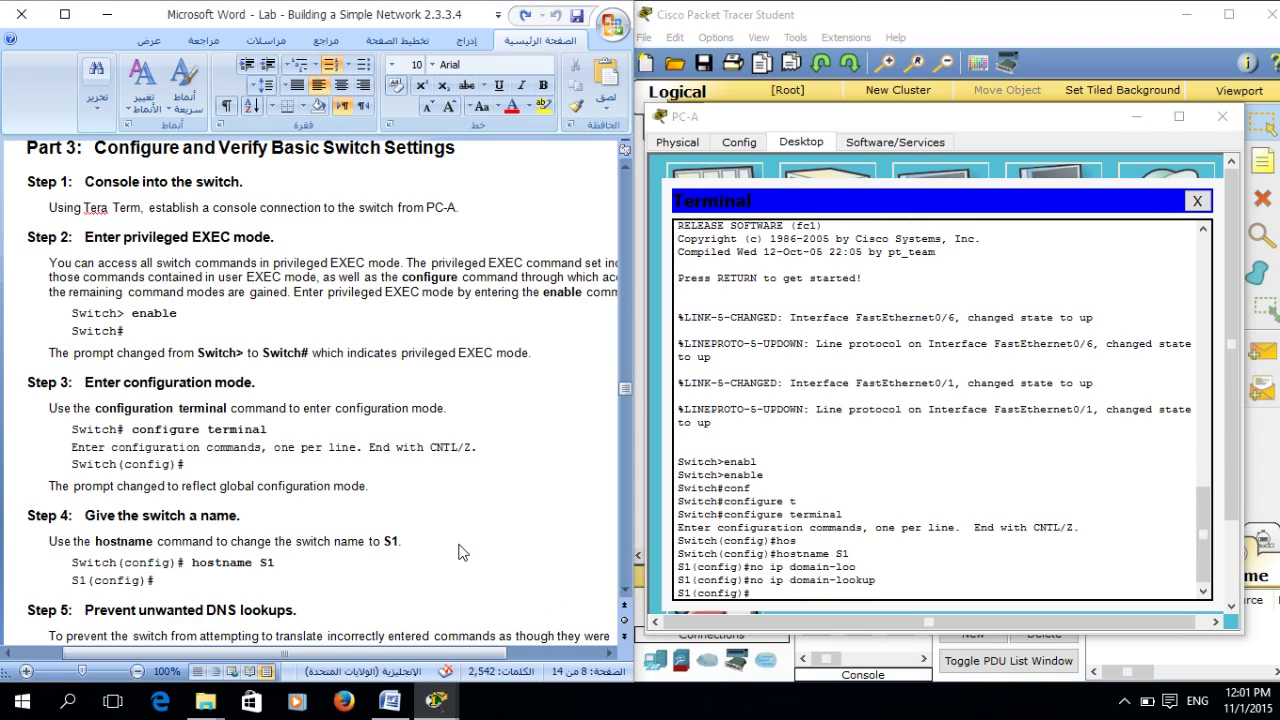
pyautogui.scroll(-1, 318, 537)
pyautogui.scroll(-1, 318, 537)
pyautogui.scroll(-1, 322, 557)
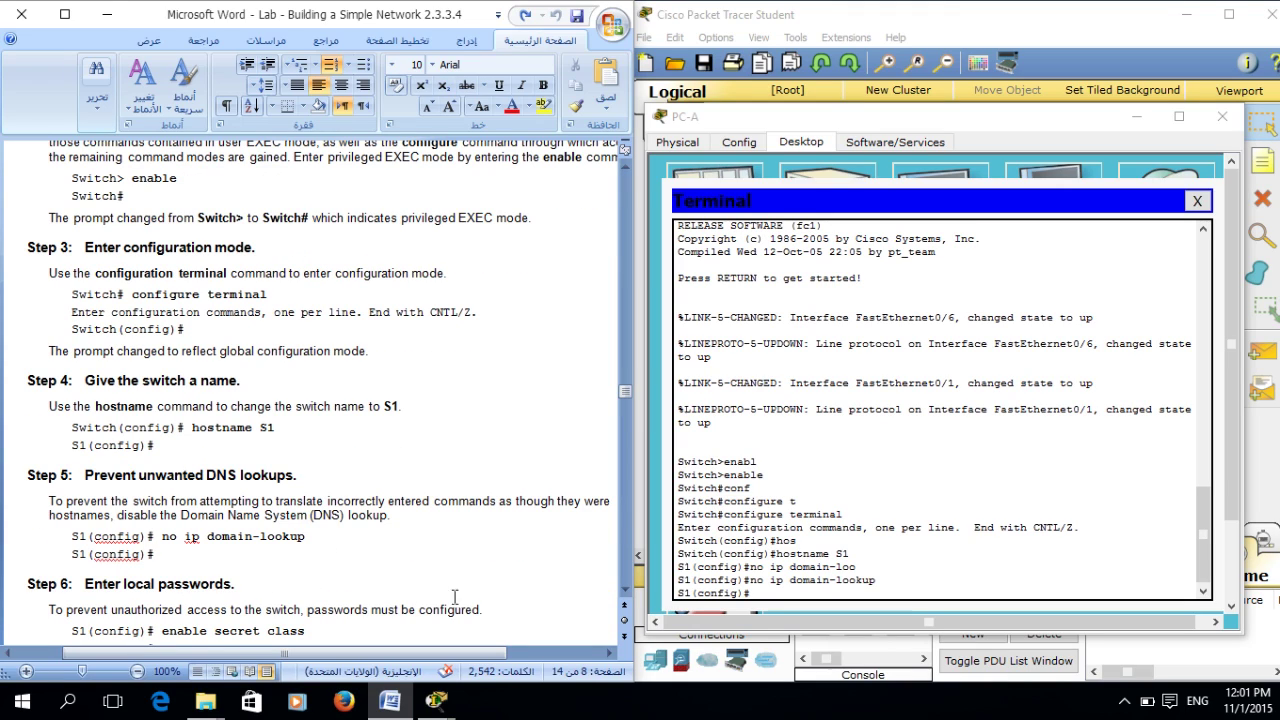
pyautogui.click(775, 590)
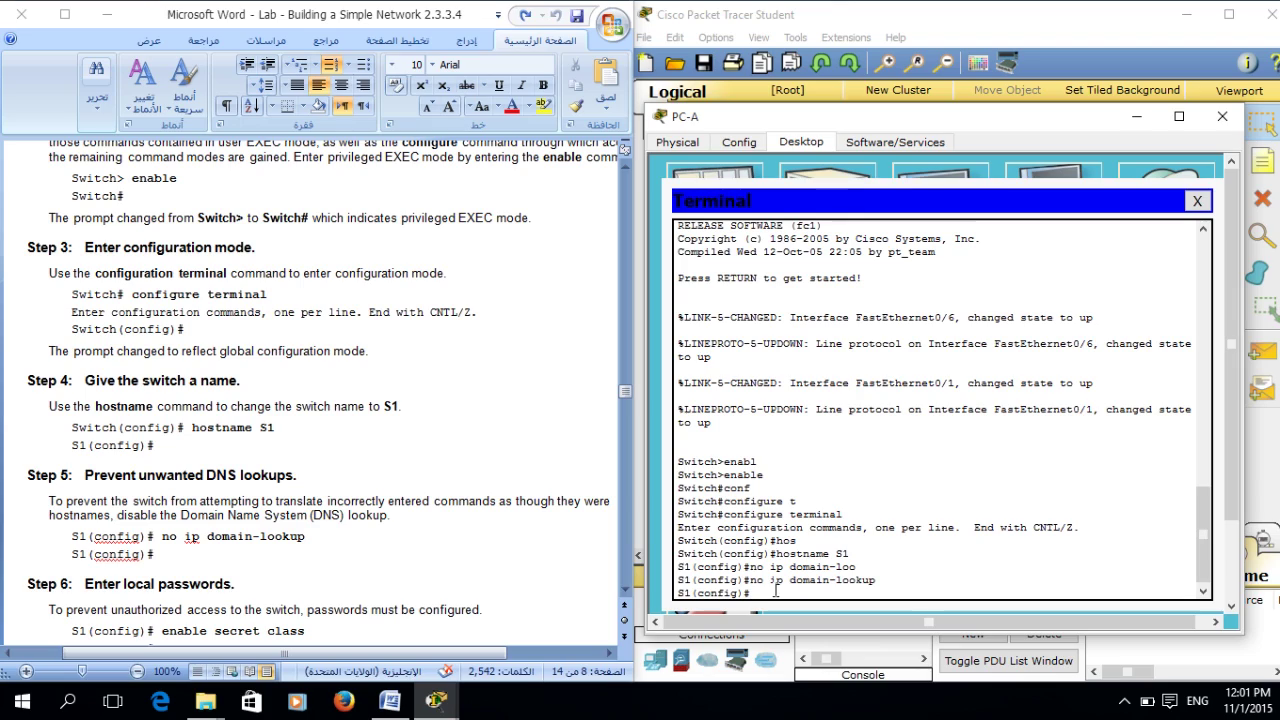
pyautogui.write('enabl')
pyautogui.press('Tab')
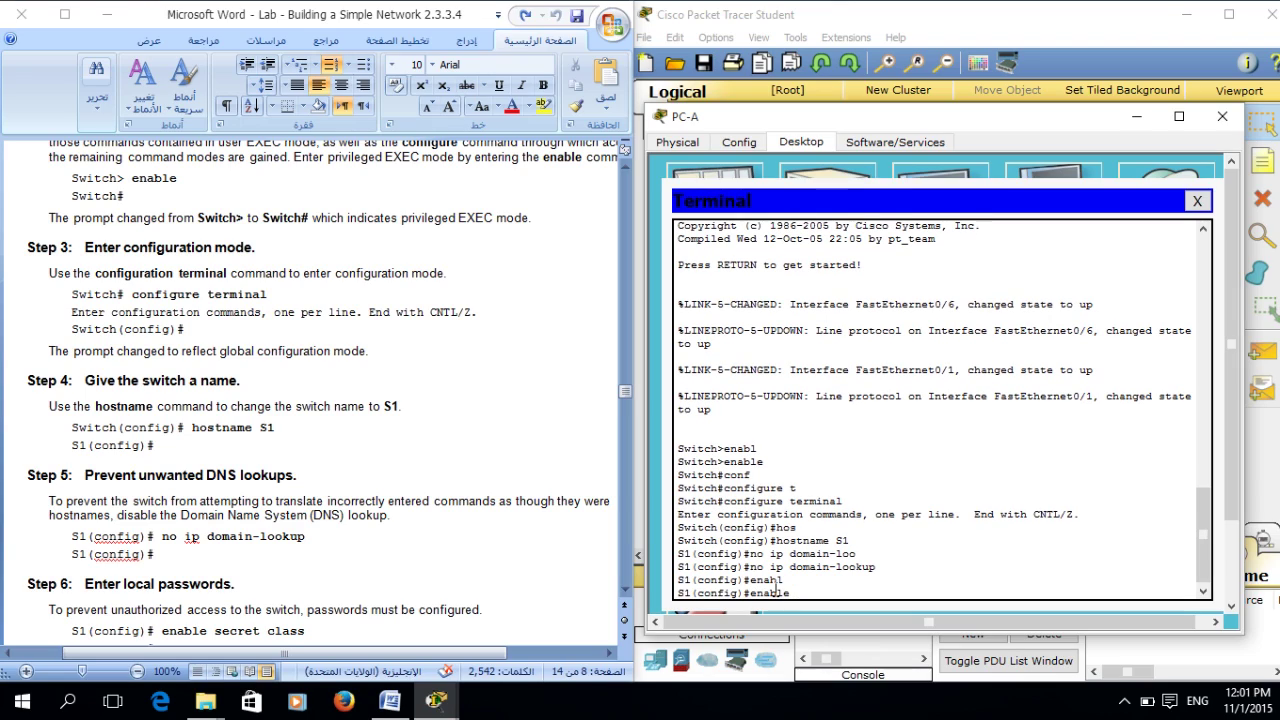
pyautogui.write('e')
pyautogui.press('Tab')
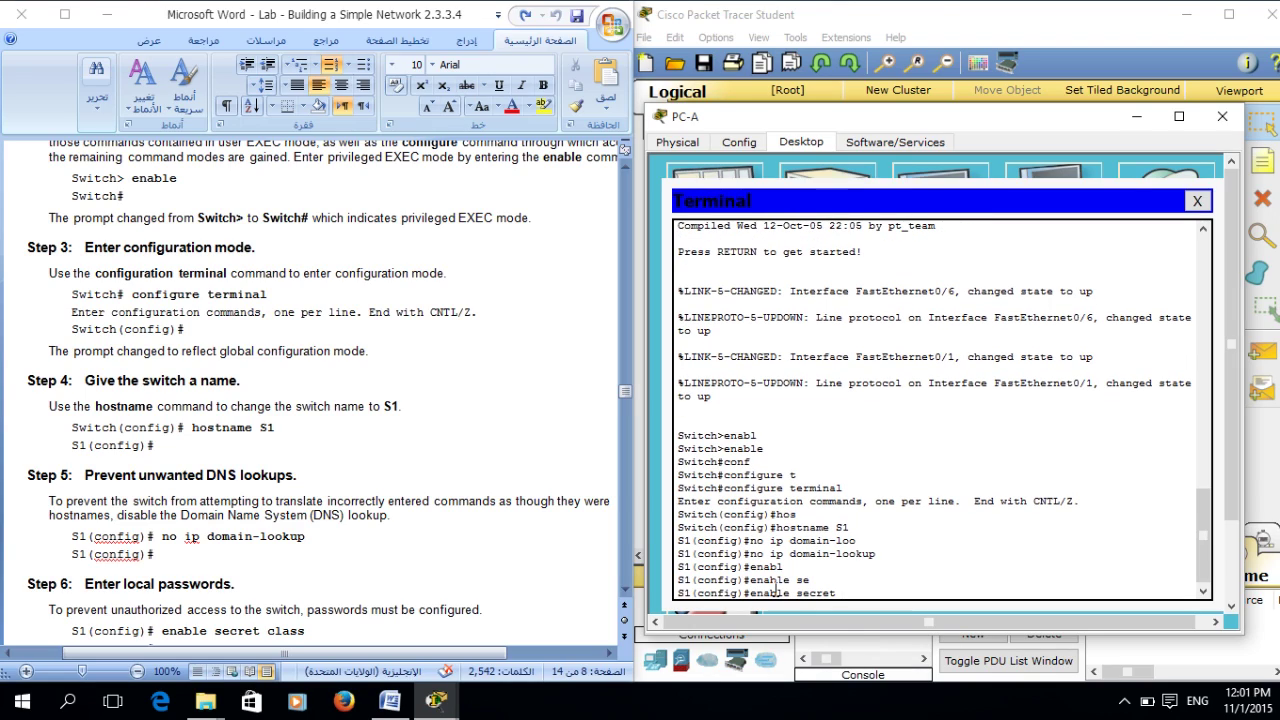
pyautogui.write('lass')
pyautogui.press('Return')
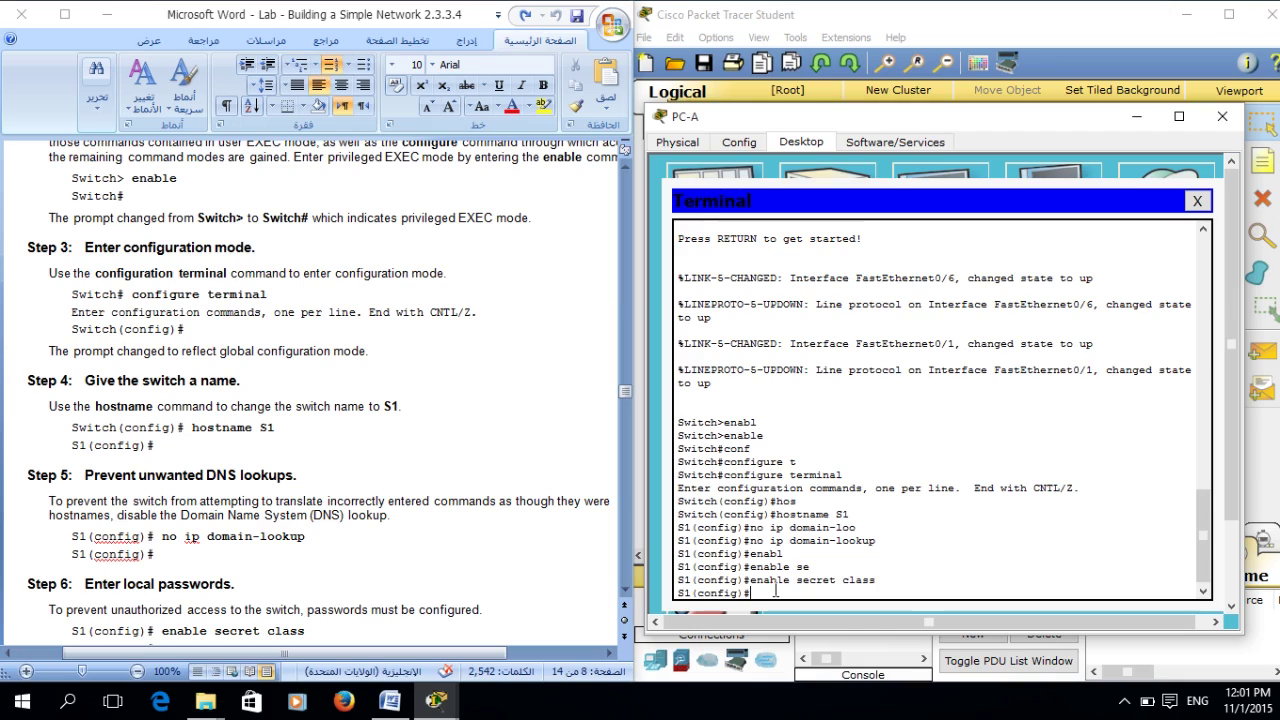
pyautogui.write('line')
pyautogui.press('Tab')
pyautogui.write('con')
pyautogui.press('Tab')
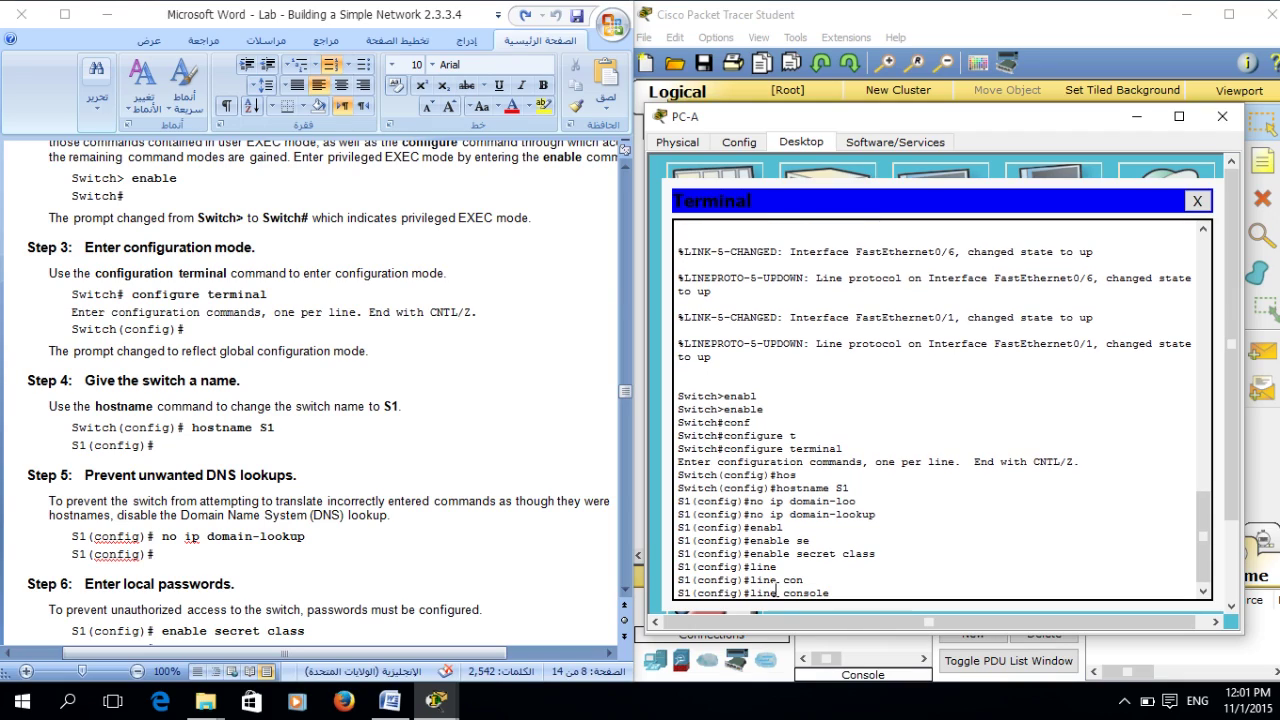
pyautogui.write('0')
pyautogui.press('Return')
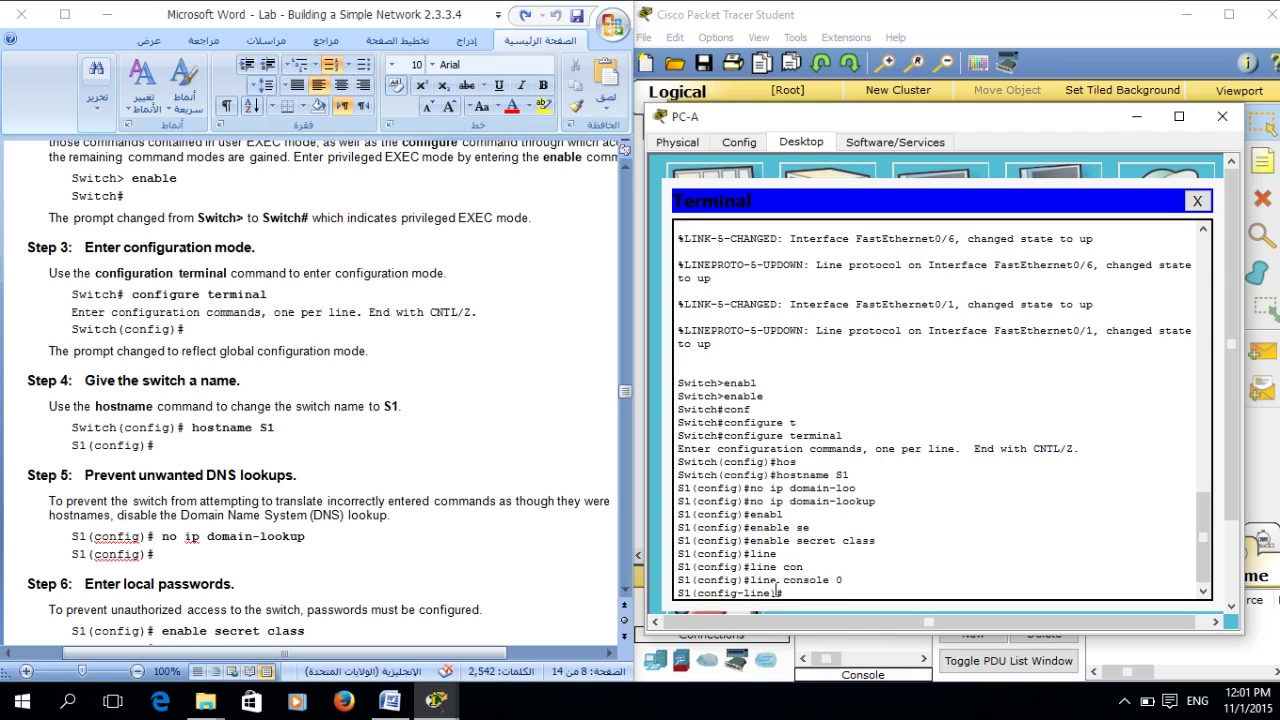
pyautogui.write('pas')
pyautogui.press('Tab')
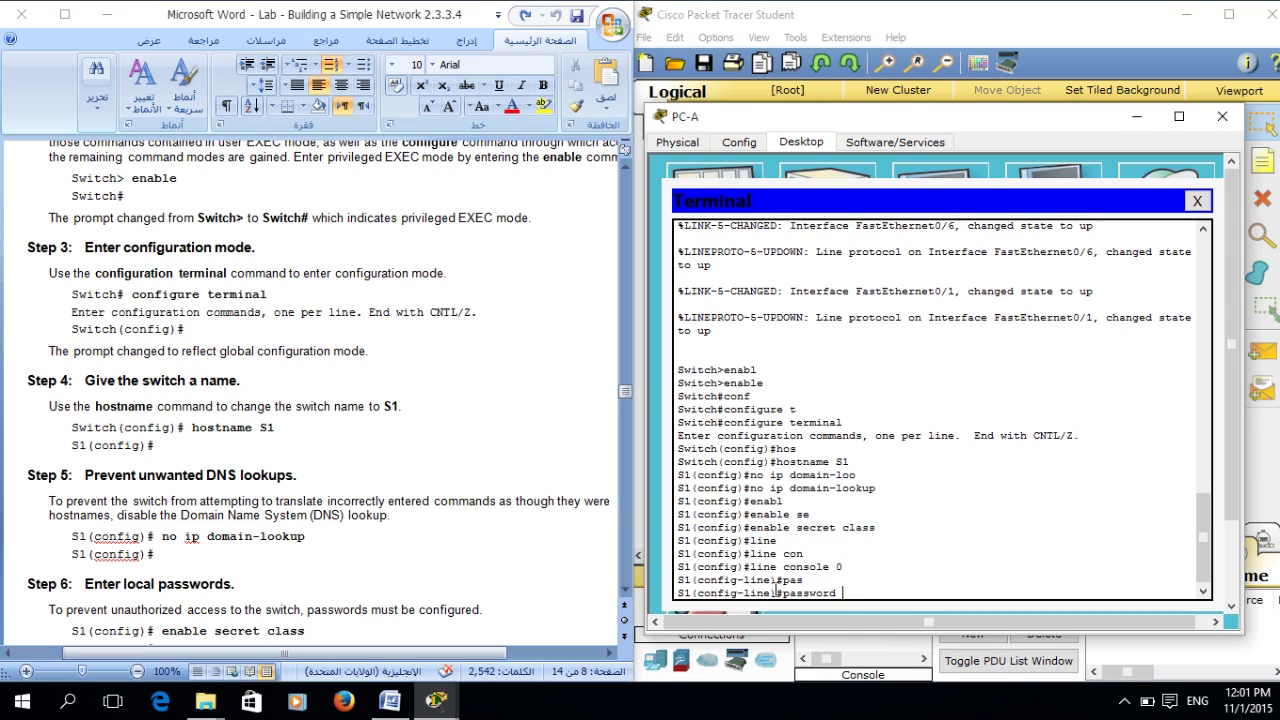
pyautogui.write('cisco')
pyautogui.press('Return')
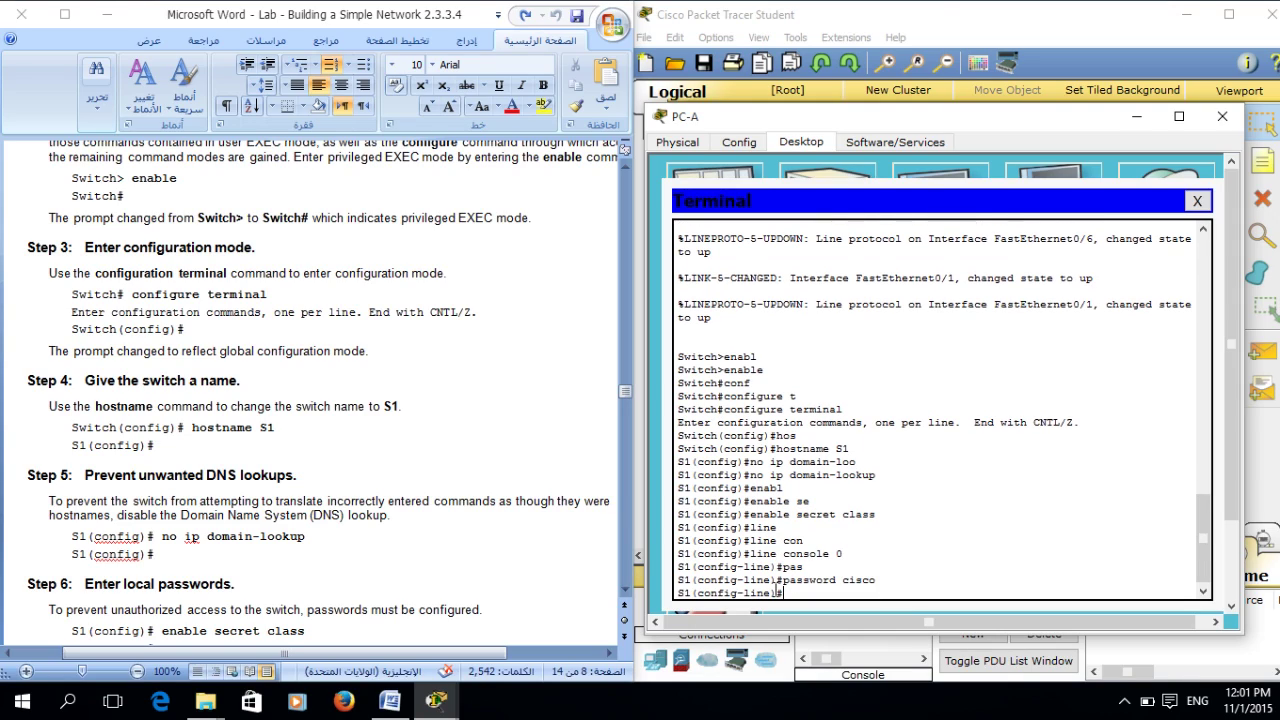
pyautogui.write('lo')
pyautogui.write('gin')
pyautogui.press('Return')
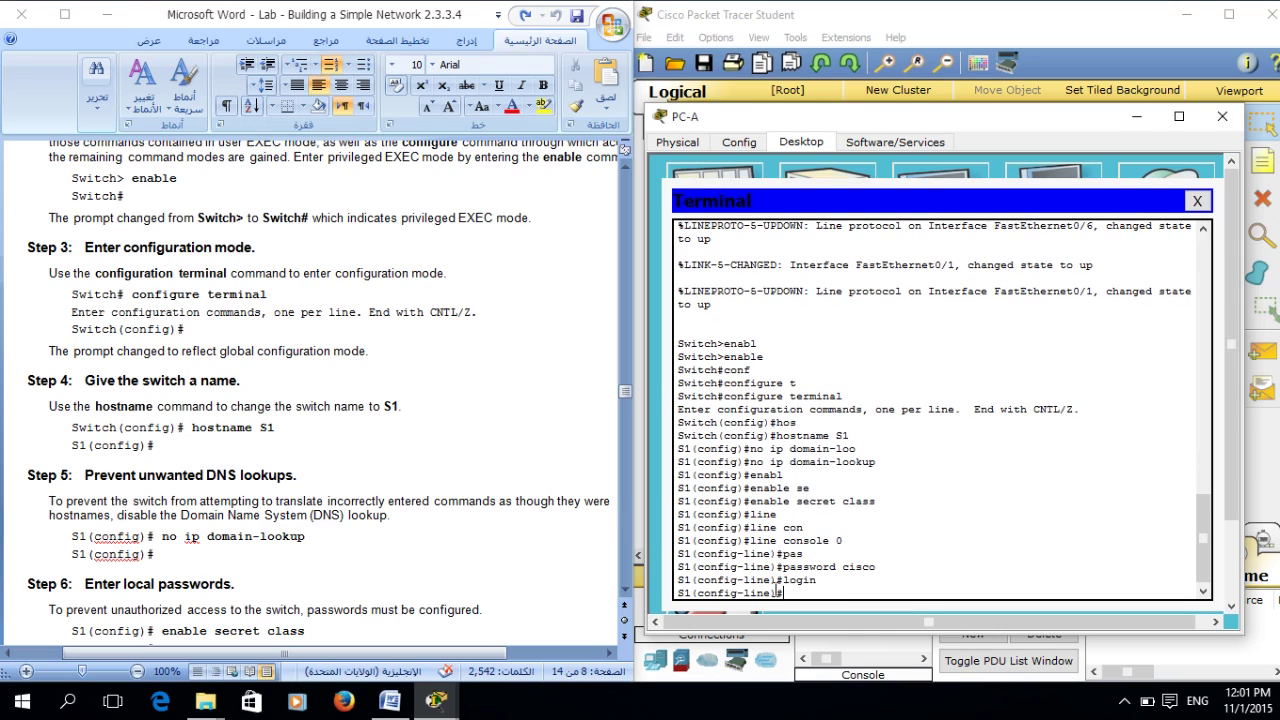
pyautogui.write('exit')
pyautogui.press('Return')
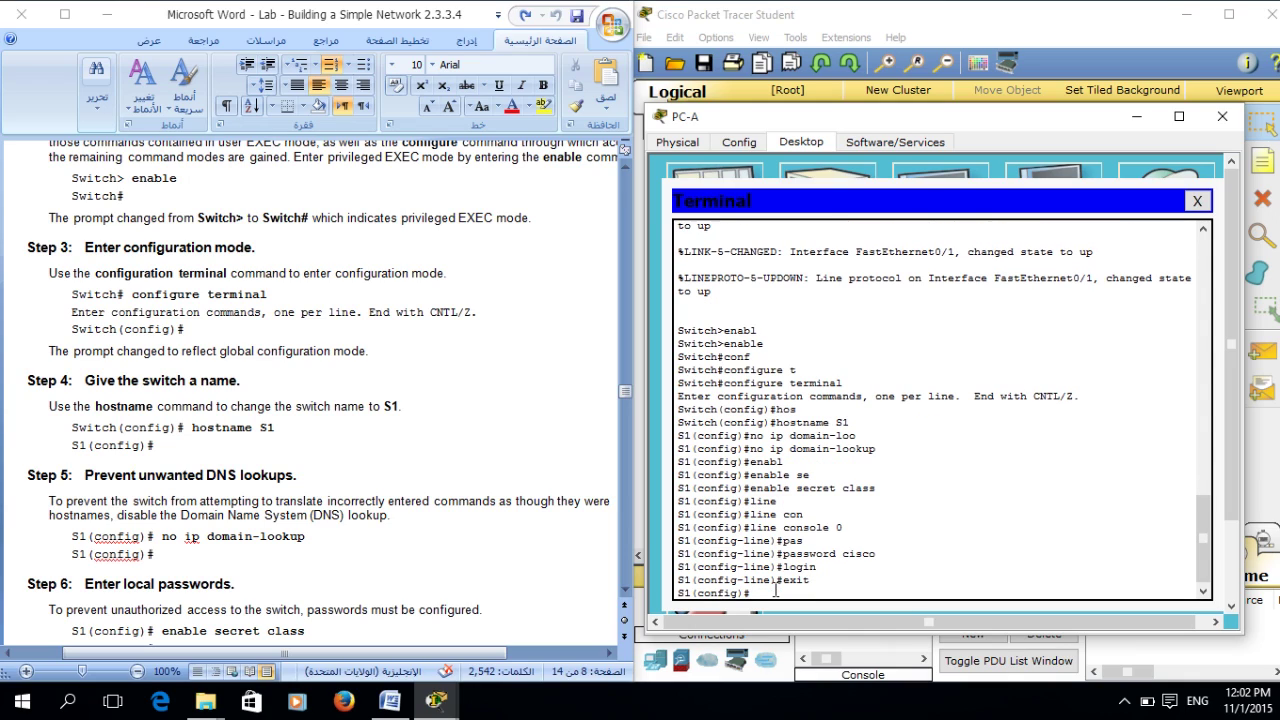
# Scroll the Word lab instructions down to Step 7.
pyautogui.click(442, 458)
pyautogui.scroll(-3, 420, 450)
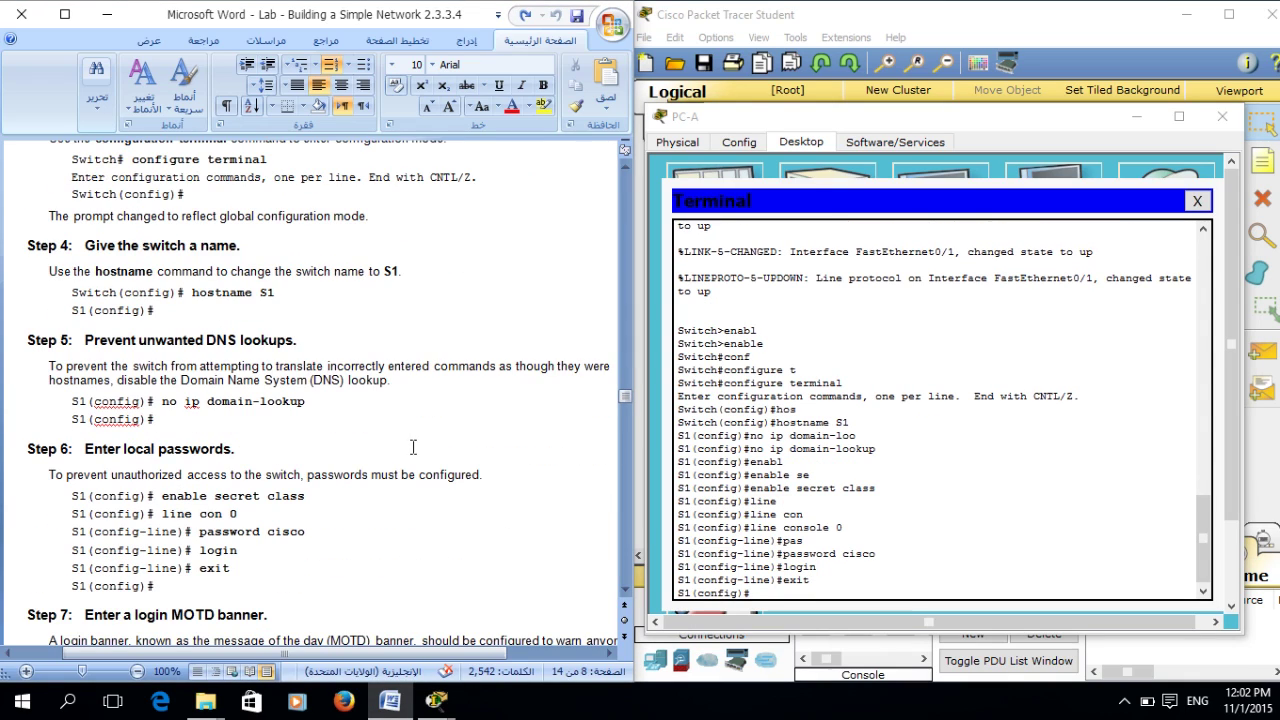
pyautogui.scroll(-1, 372, 456)
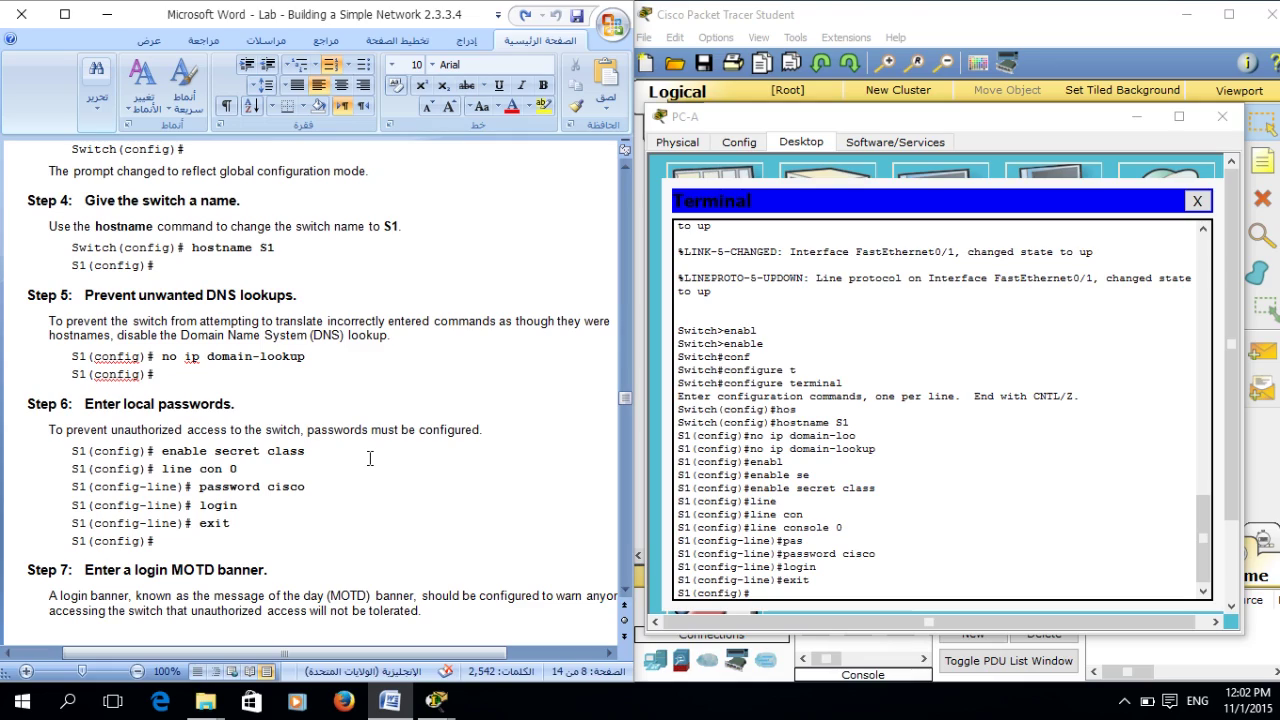
# Apply banner motd "this system is secure" on S1, correcting the misspelled 'secure'.
pyautogui.click(838, 596)
pyautogui.write('bann')
pyautogui.press('Tab')
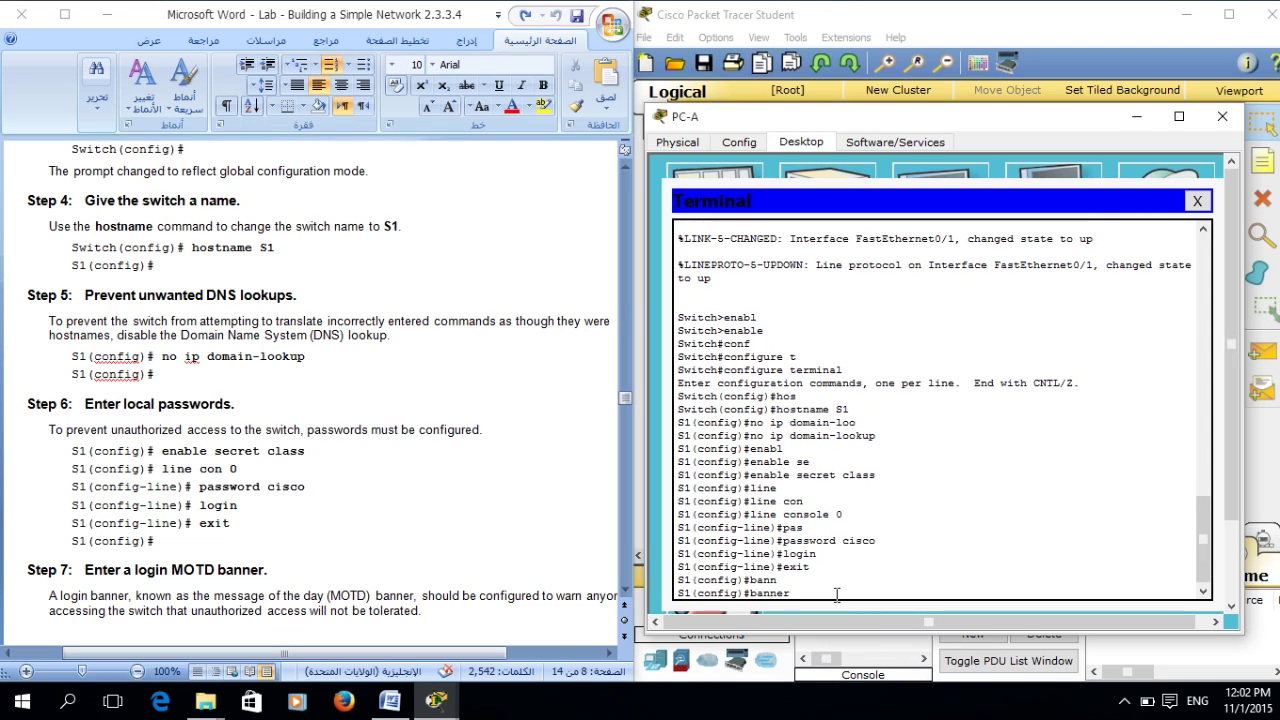
pyautogui.write('o')
pyautogui.press('Tab')
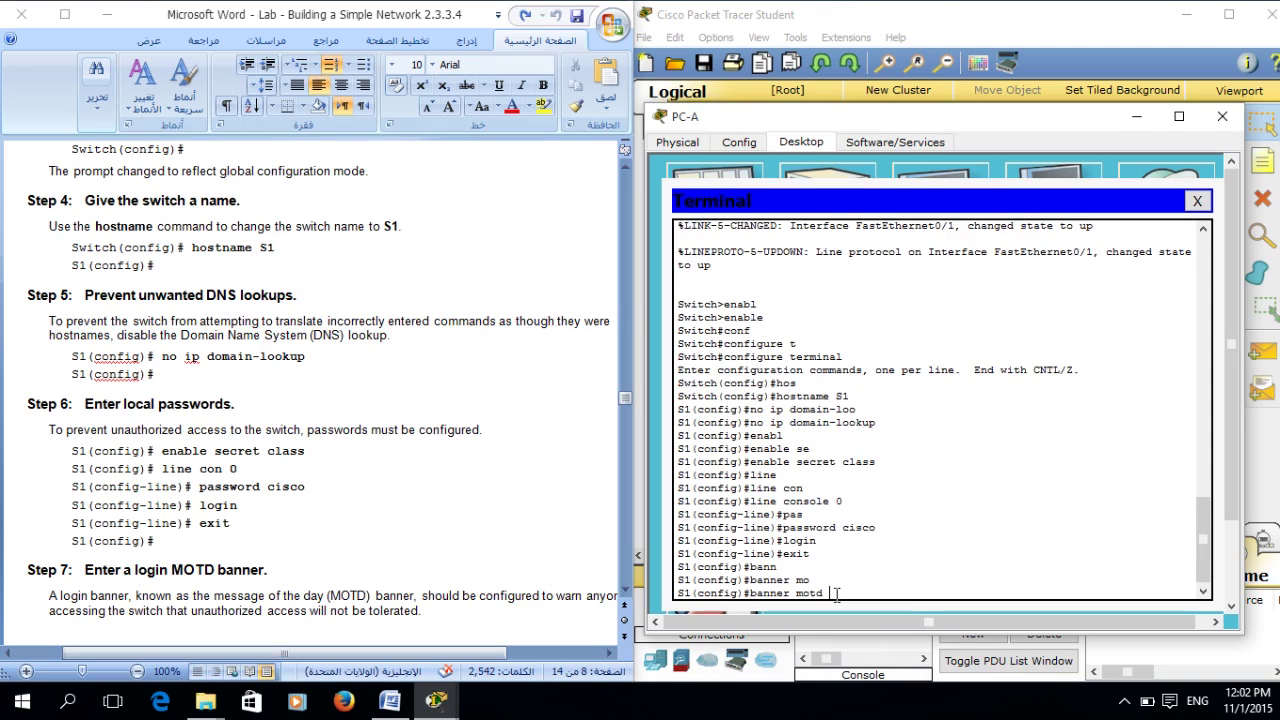
pyautogui.write('This system is')
pyautogui.write('scure')
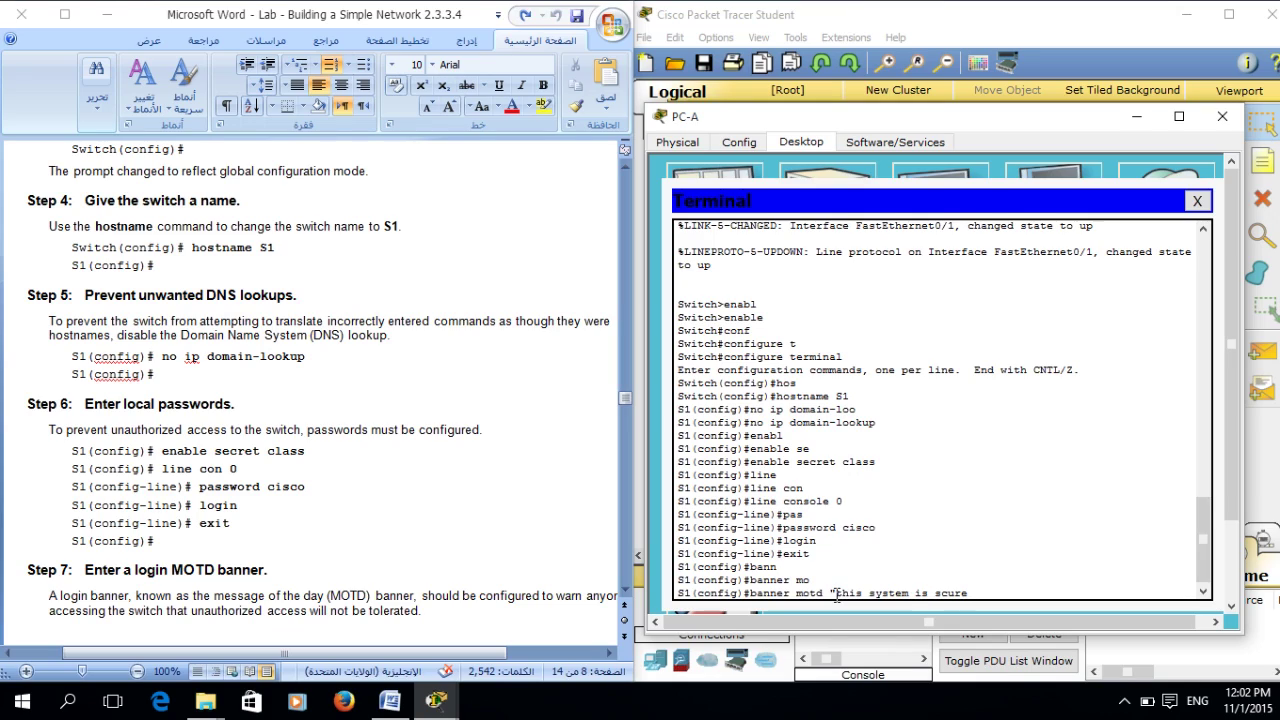
pyautogui.write('"')
pyautogui.press('Left')
pyautogui.write('e')
pyautogui.press('Return')
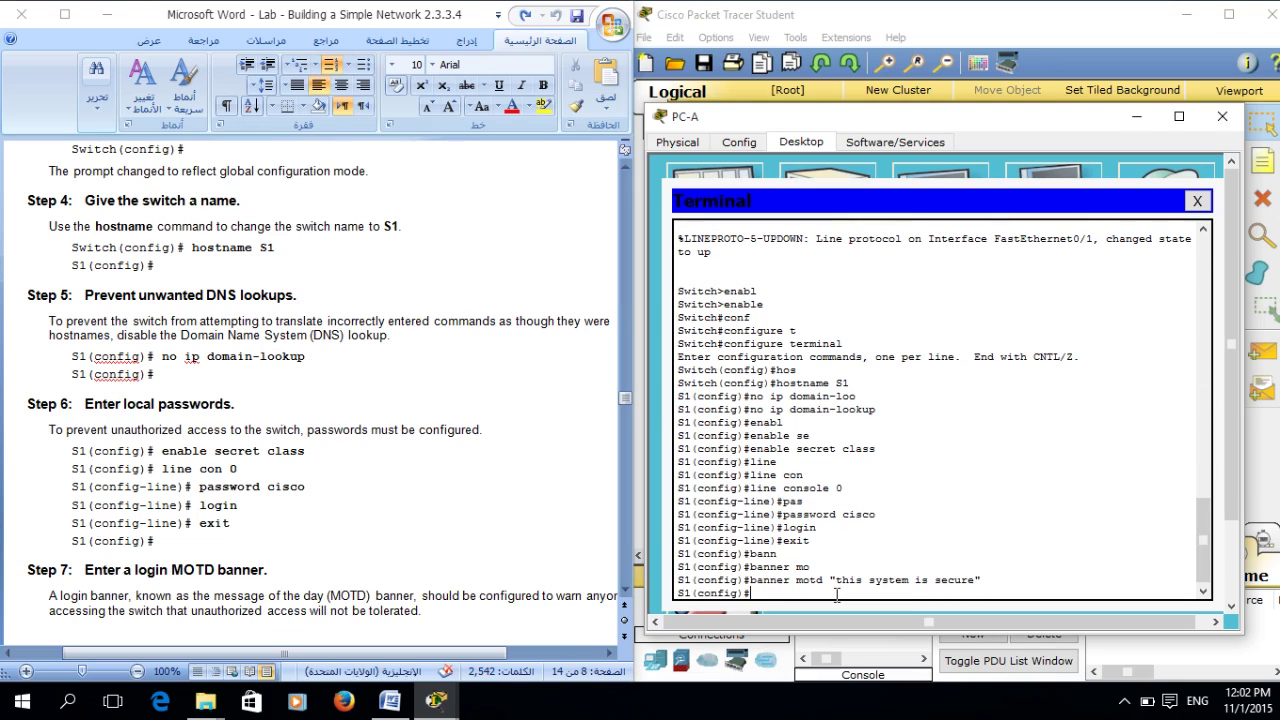
# Scroll the Word lab instructions down to Step 8.
pyautogui.click(296, 552)
pyautogui.scroll(-1, 296, 552)
pyautogui.scroll(-3, 296, 552)
pyautogui.scroll(-2, 296, 552)
pyautogui.scroll(-1, 226, 536)
pyautogui.scroll(-1, 222, 533)
pyautogui.scroll(-1, 220, 530)
pyautogui.scroll(-1, 206, 598)
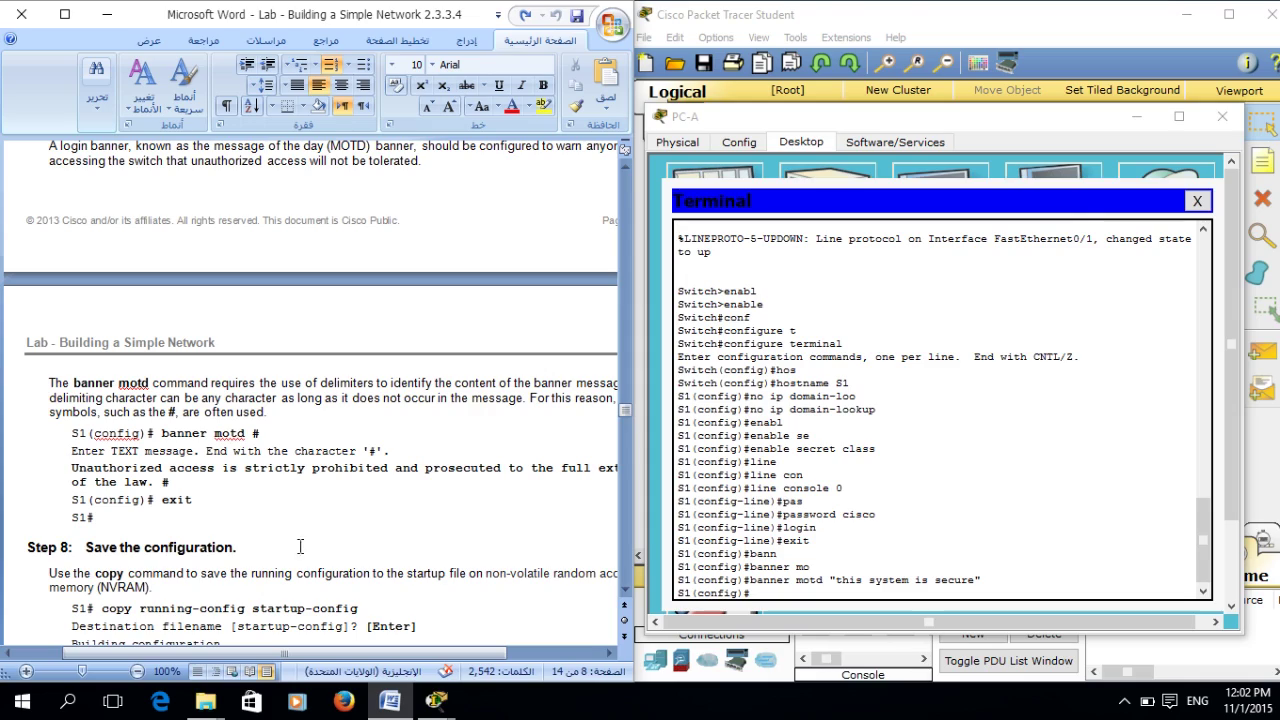
# Exit to privileged mode and copy running-config to startup-config, accepting the default filename.
pyautogui.click(792, 591)
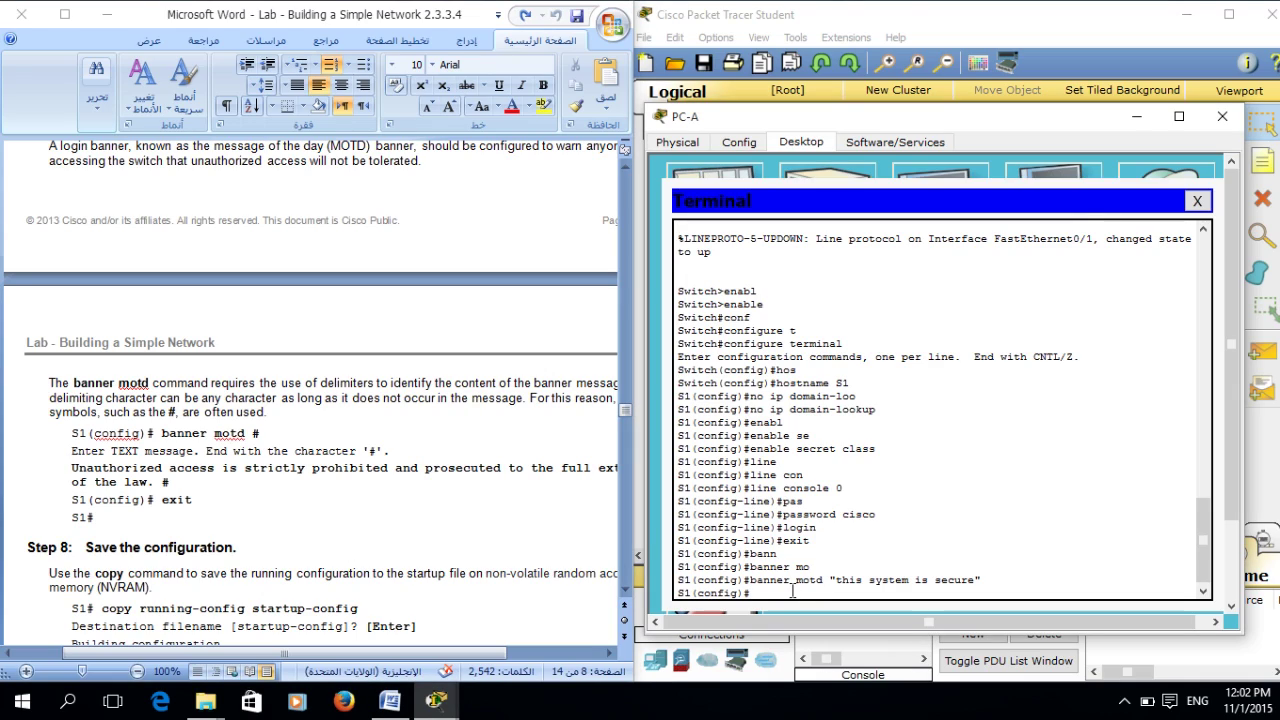
pyautogui.write('end')
pyautogui.press('Return')
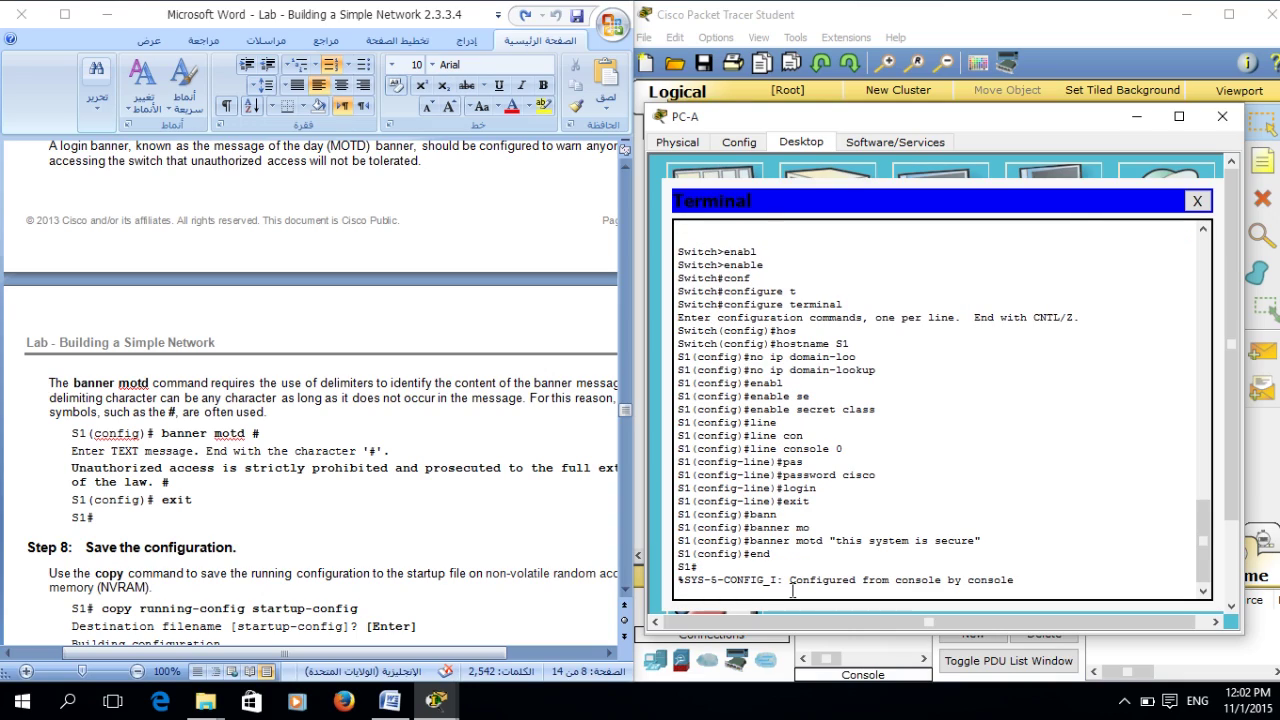
pyautogui.press('Return')
pyautogui.write('cop')
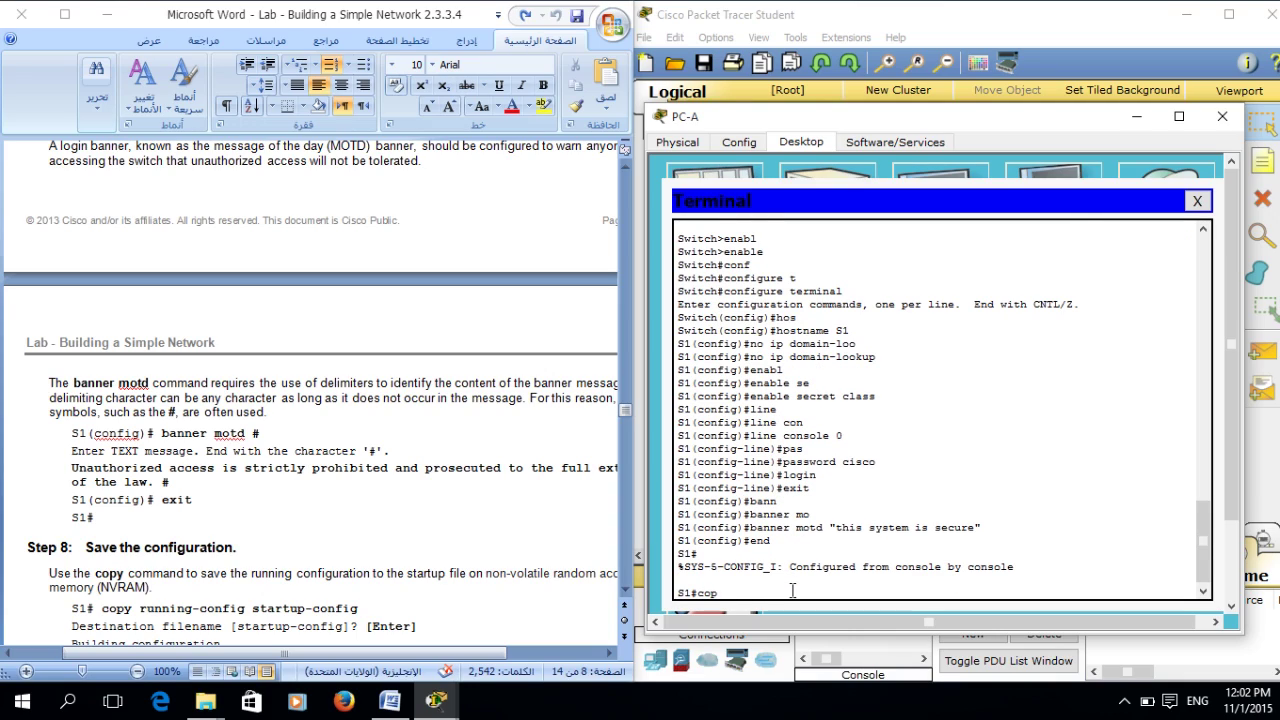
pyautogui.press('Tab')
pyautogui.press('Tab')
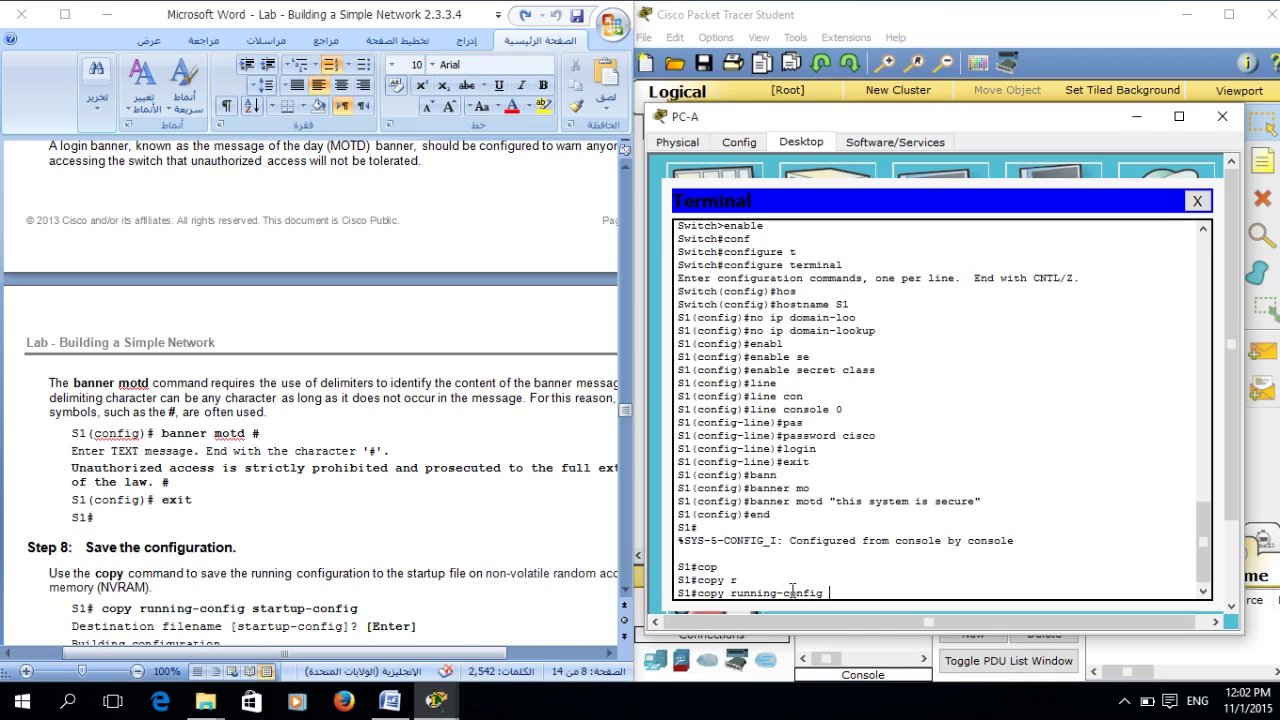
pyautogui.write('t')
pyautogui.press('Tab')
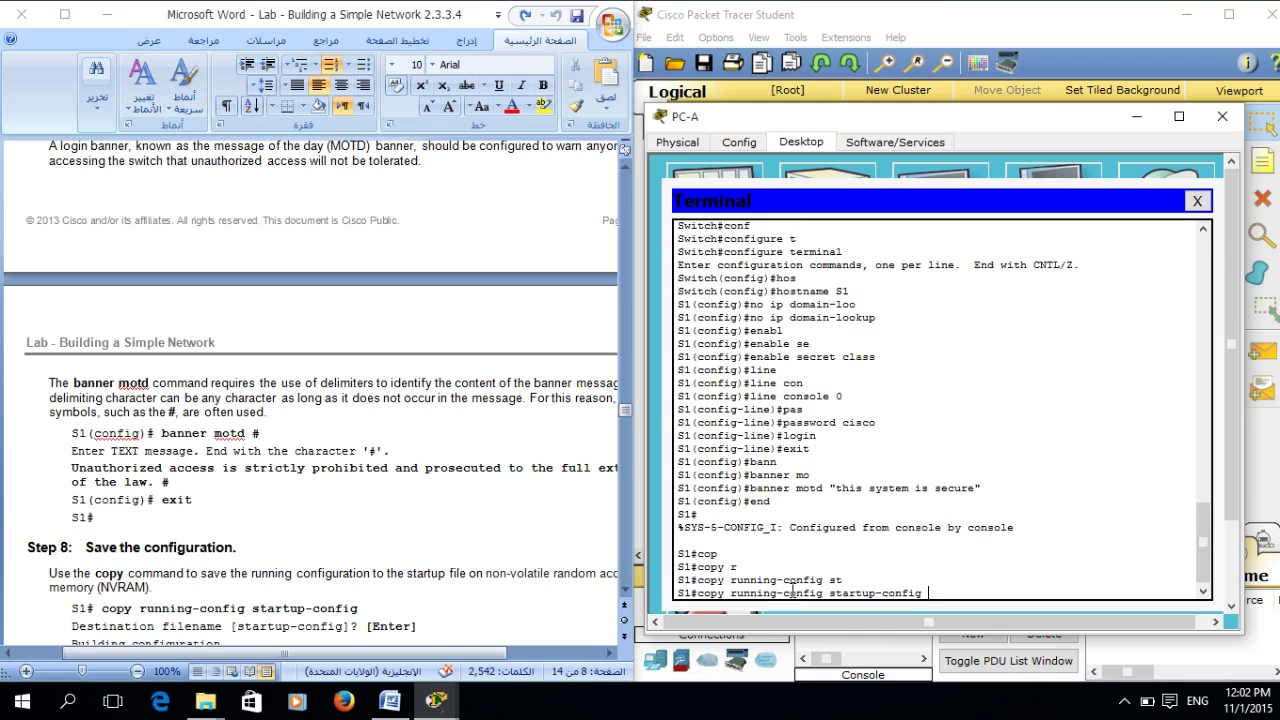
pyautogui.press('Return')
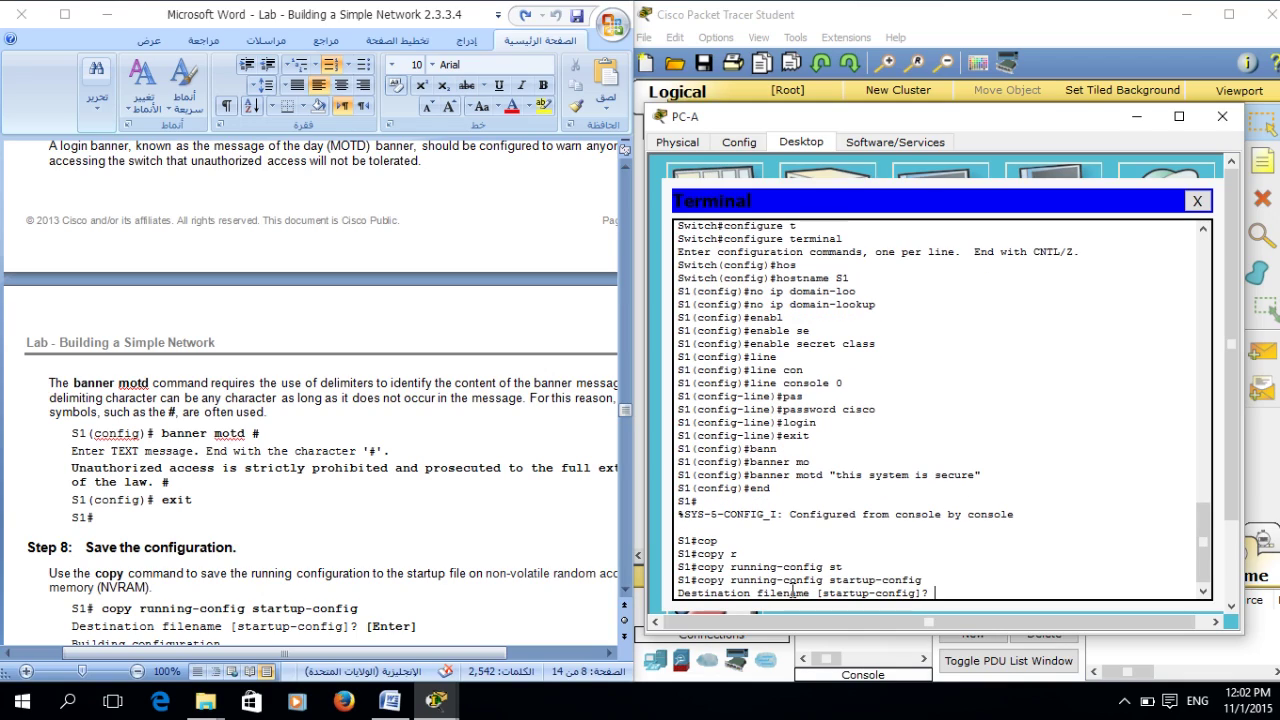
pyautogui.press('Return')
pyautogui.press('Return')
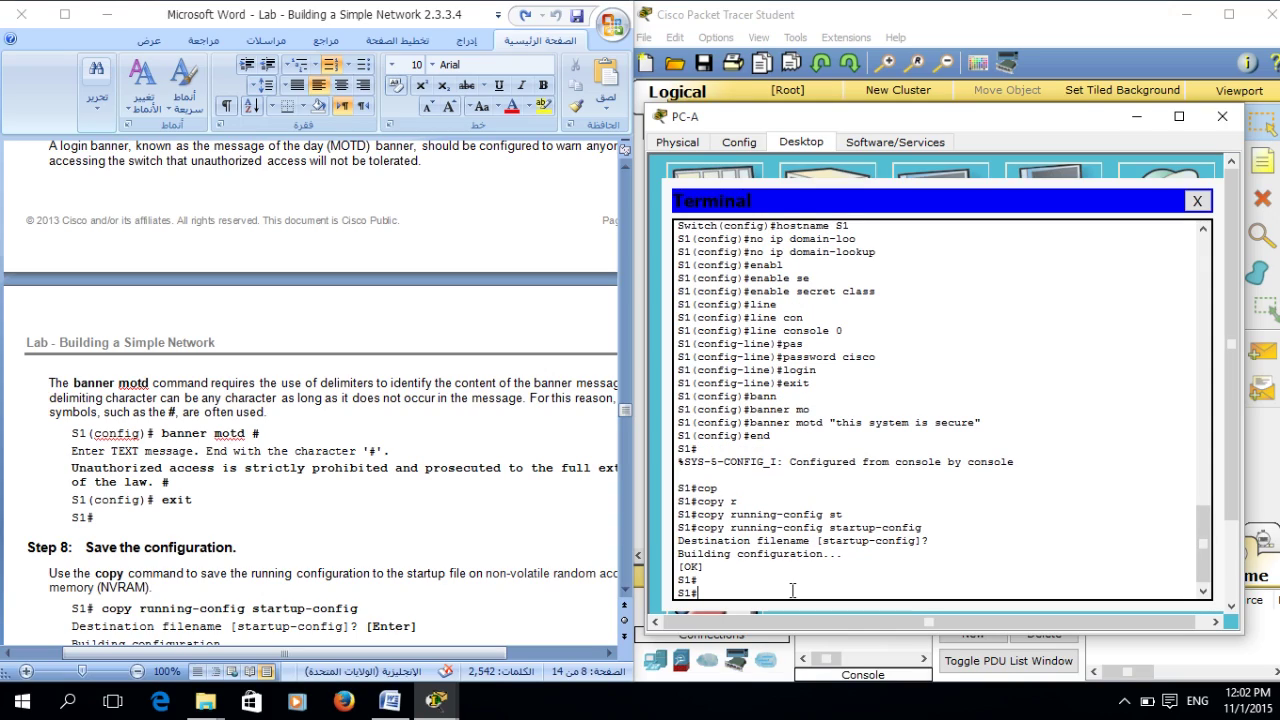